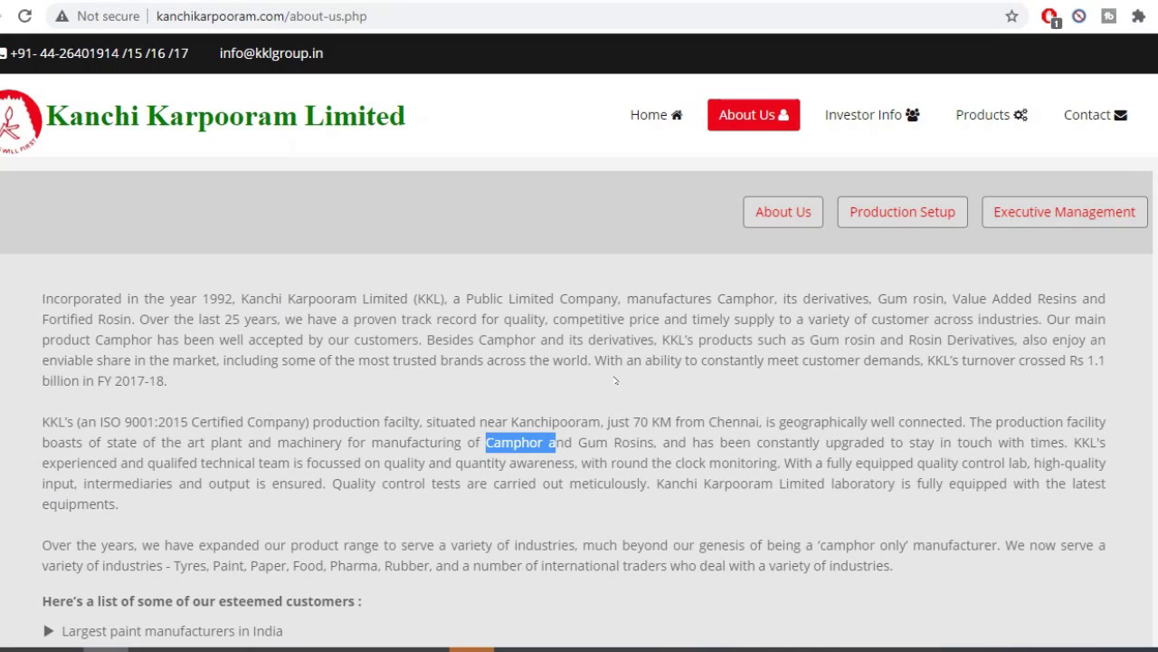
Review Kanchi Karpooram's main products on its About Us page and the industries it serves on its home page.
{"action": "left_click_drag", "start_coordinate": [578, 441], "coordinate": [643, 444]}
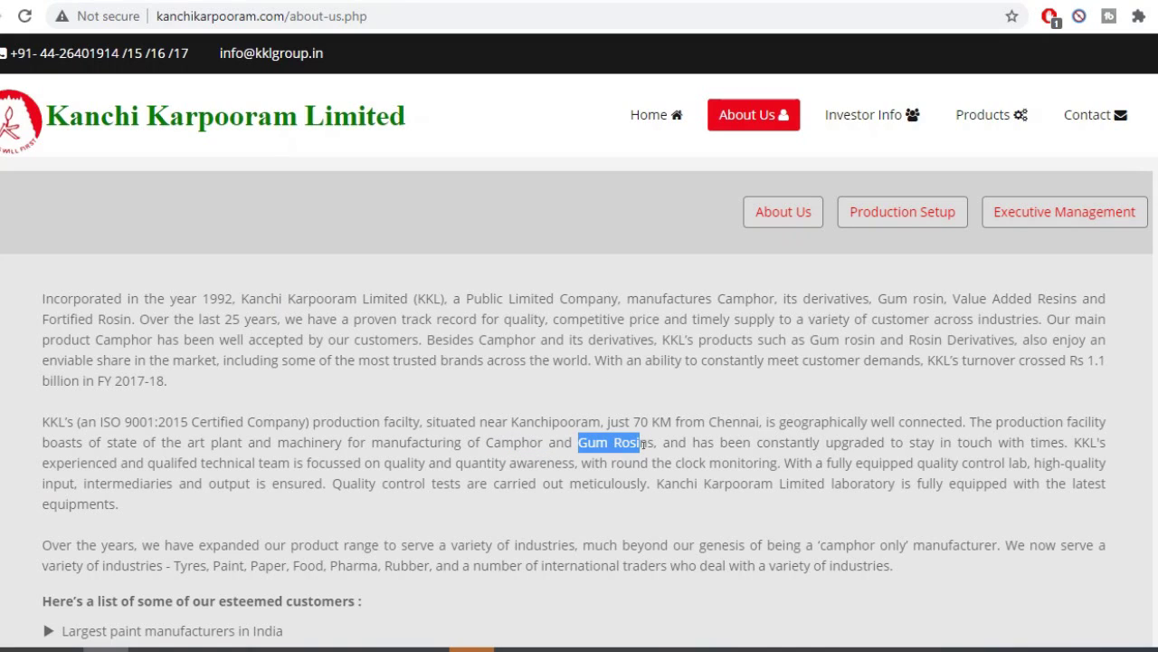
{"action": "mouse_move", "coordinate": [1000, 125]}
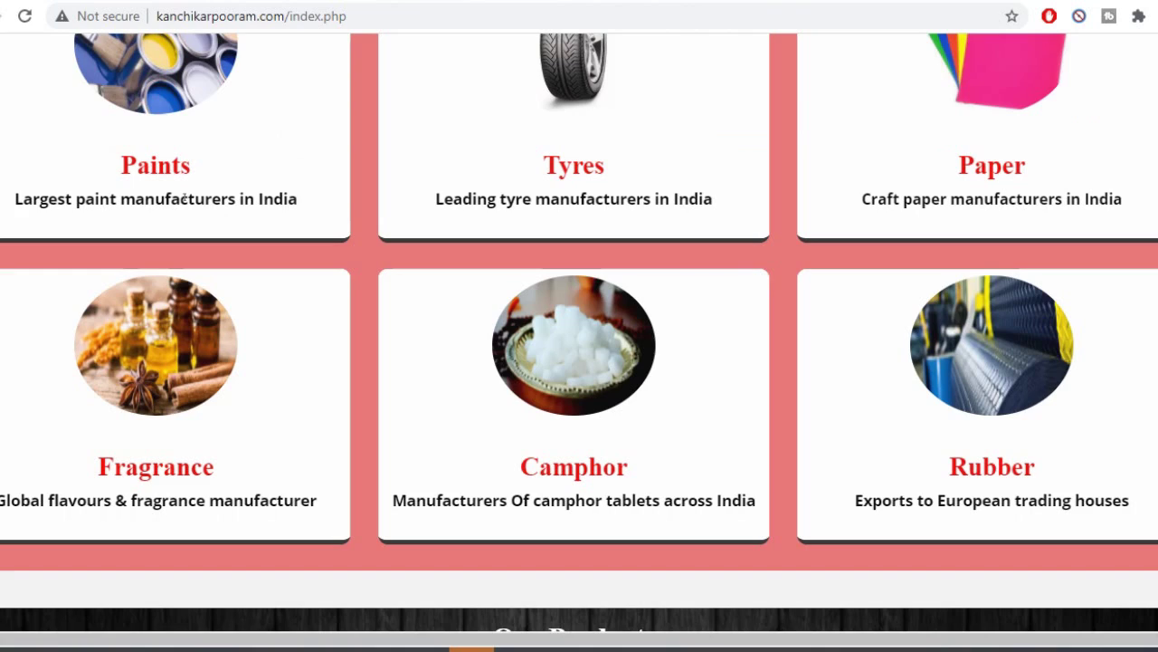
{"action": "double_click", "coordinate": [171, 173]}
{"action": "double_click", "coordinate": [601, 167]}
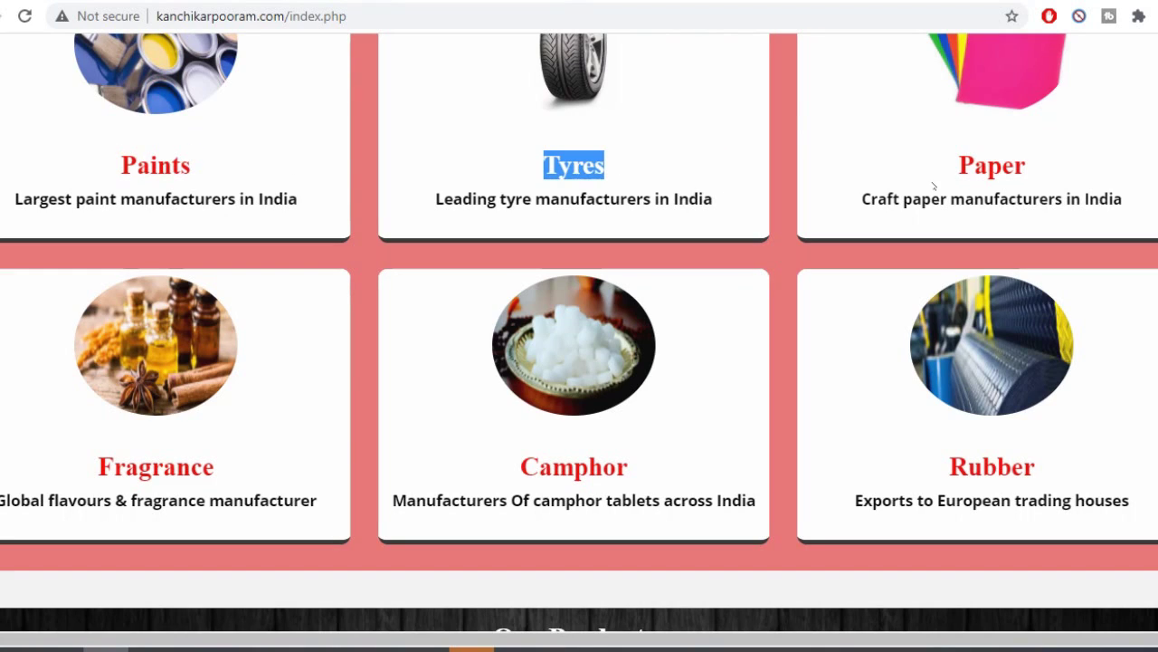
{"action": "double_click", "coordinate": [992, 165]}
{"action": "left_click", "coordinate": [200, 477]}
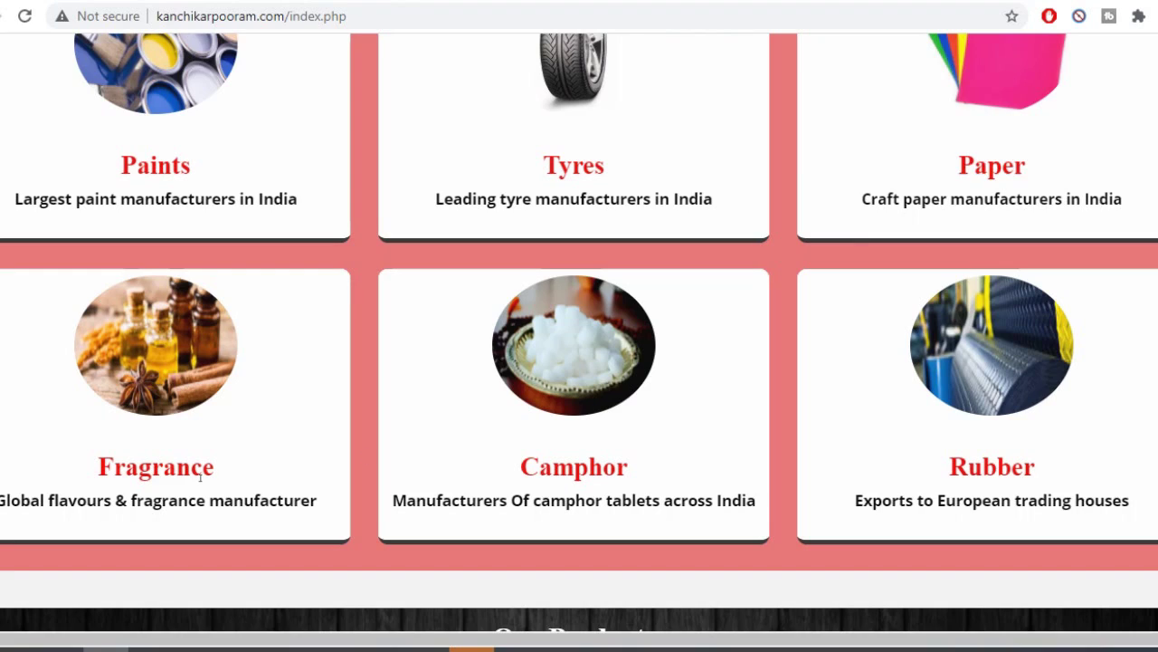
{"action": "double_click", "coordinate": [566, 466]}
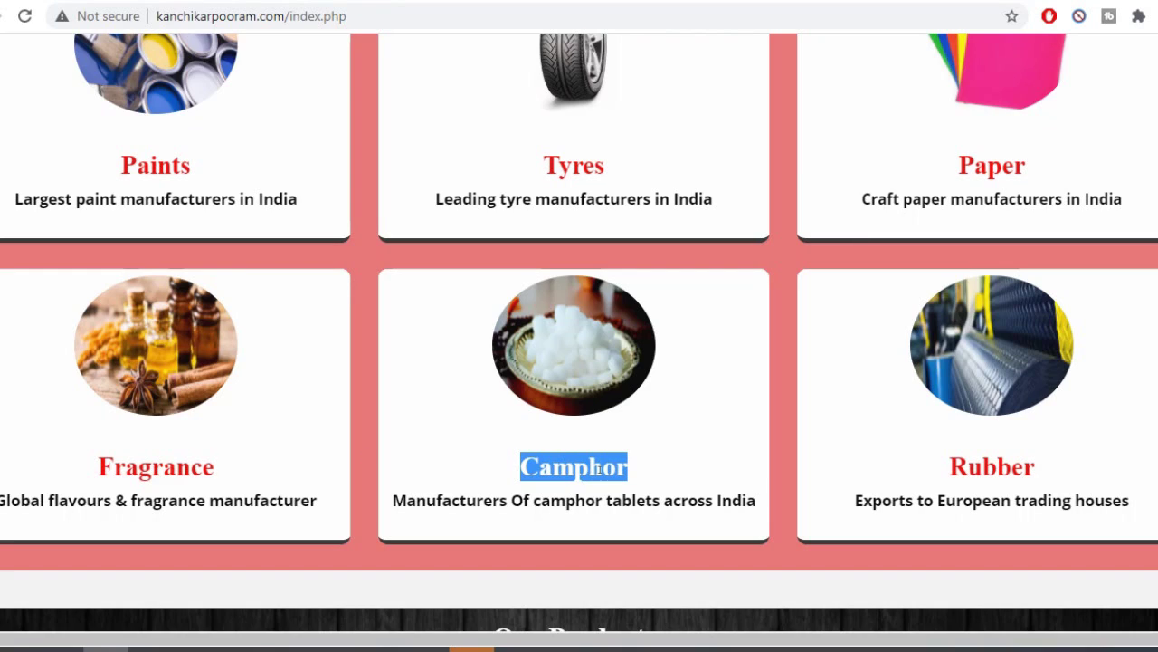
{"action": "double_click", "coordinate": [992, 467]}
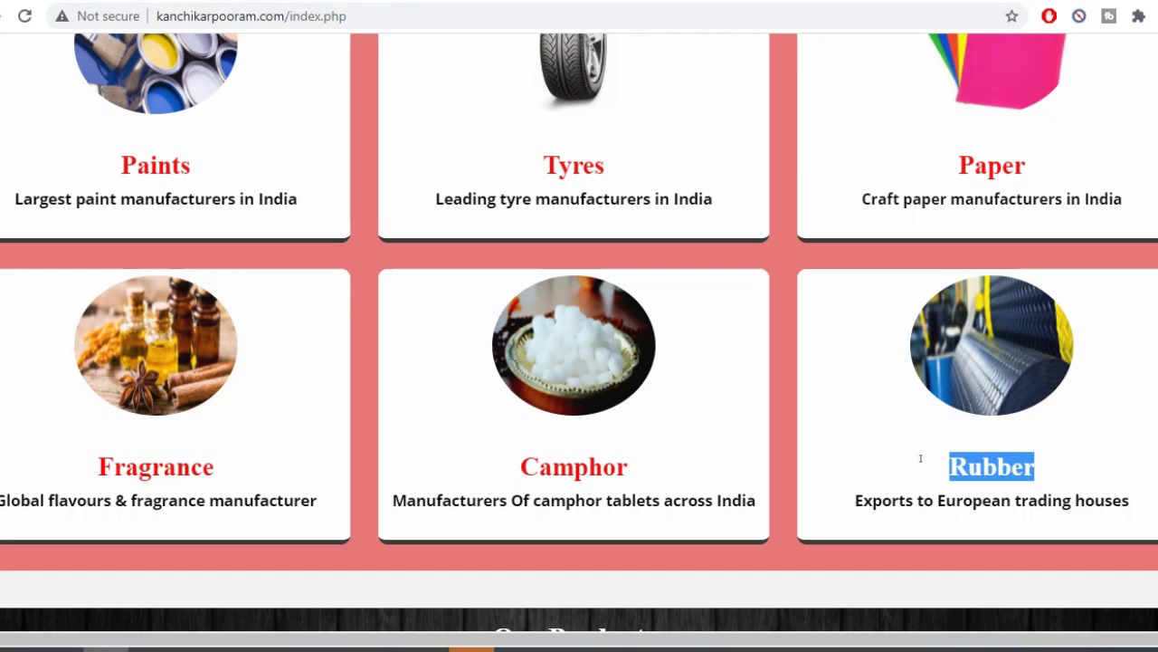
{"action": "left_click", "coordinate": [611, 207]}
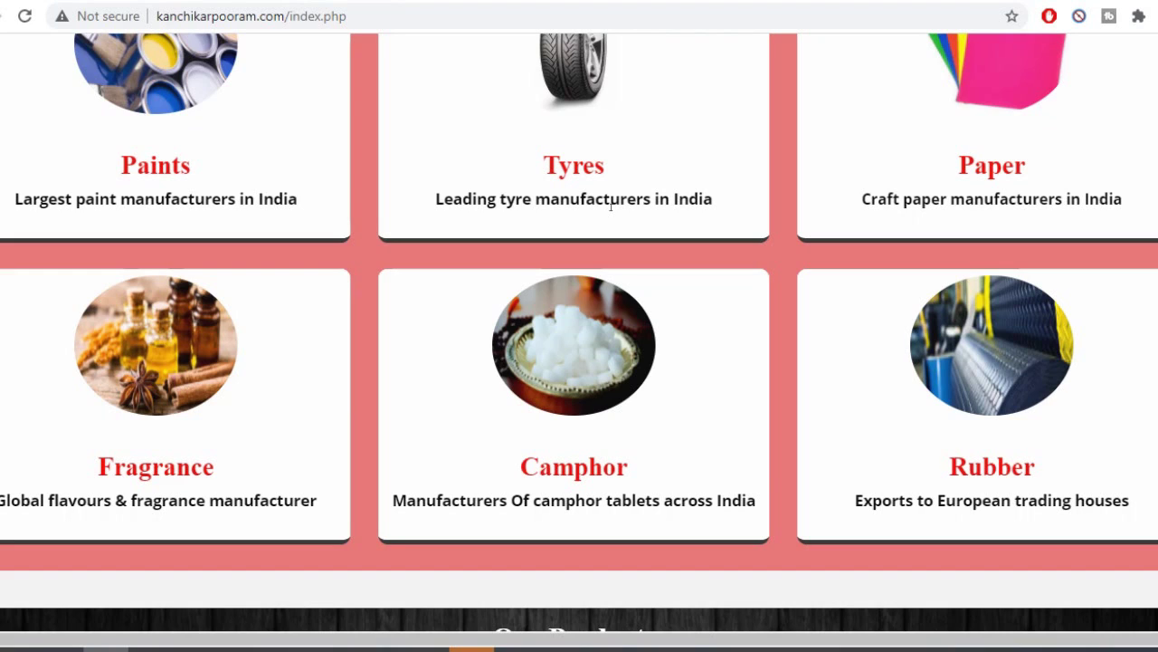
{"action": "left_click_drag", "start_coordinate": [611, 206], "coordinate": [541, 162]}
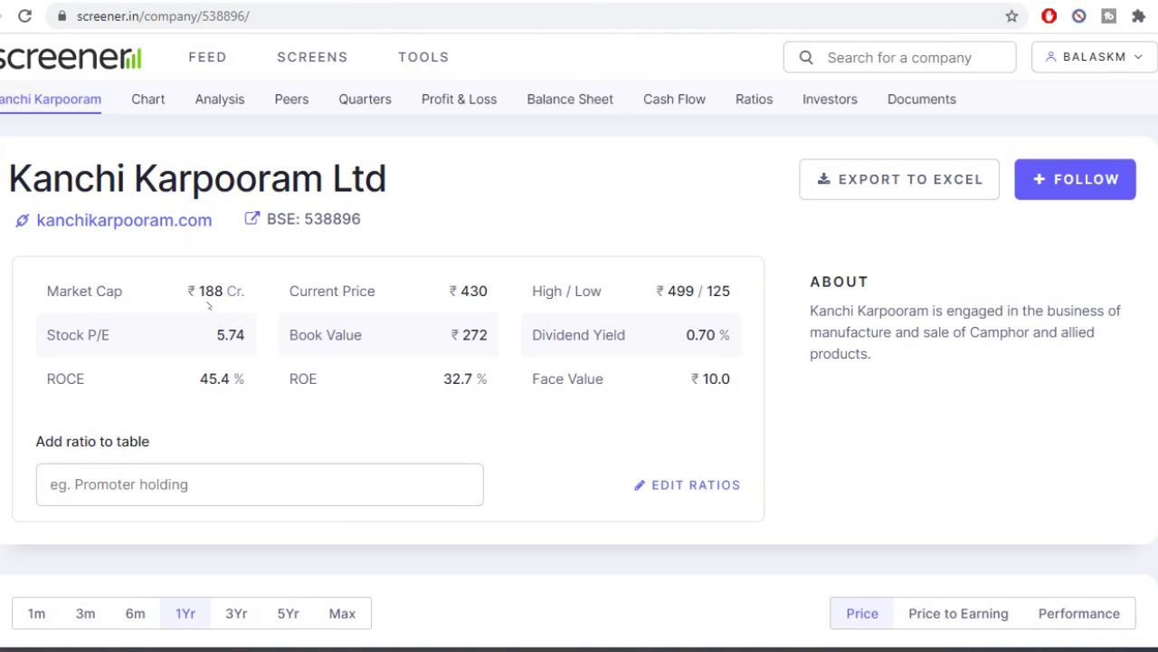
Switch to Kanchi Karpooram's Screener page and review its market cap, current price, high/low and stock P/E.
{"action": "double_click", "coordinate": [223, 290]}
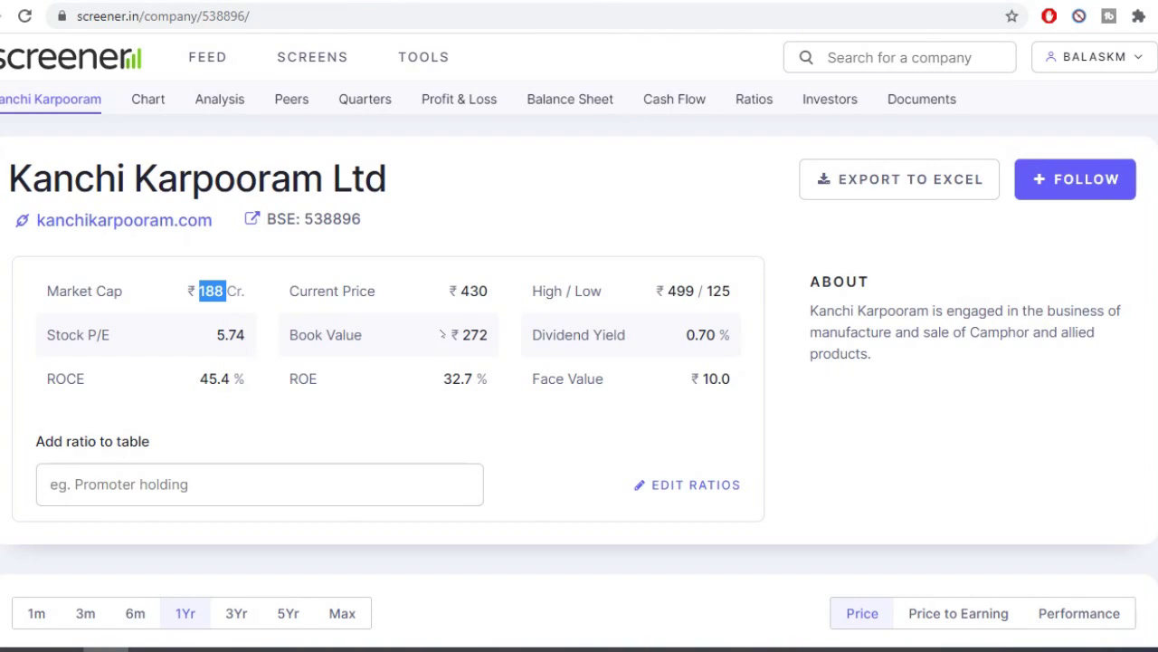
{"action": "left_click_drag", "start_coordinate": [459, 291], "coordinate": [479, 291]}
{"action": "left_click_drag", "start_coordinate": [666, 291], "coordinate": [695, 292]}
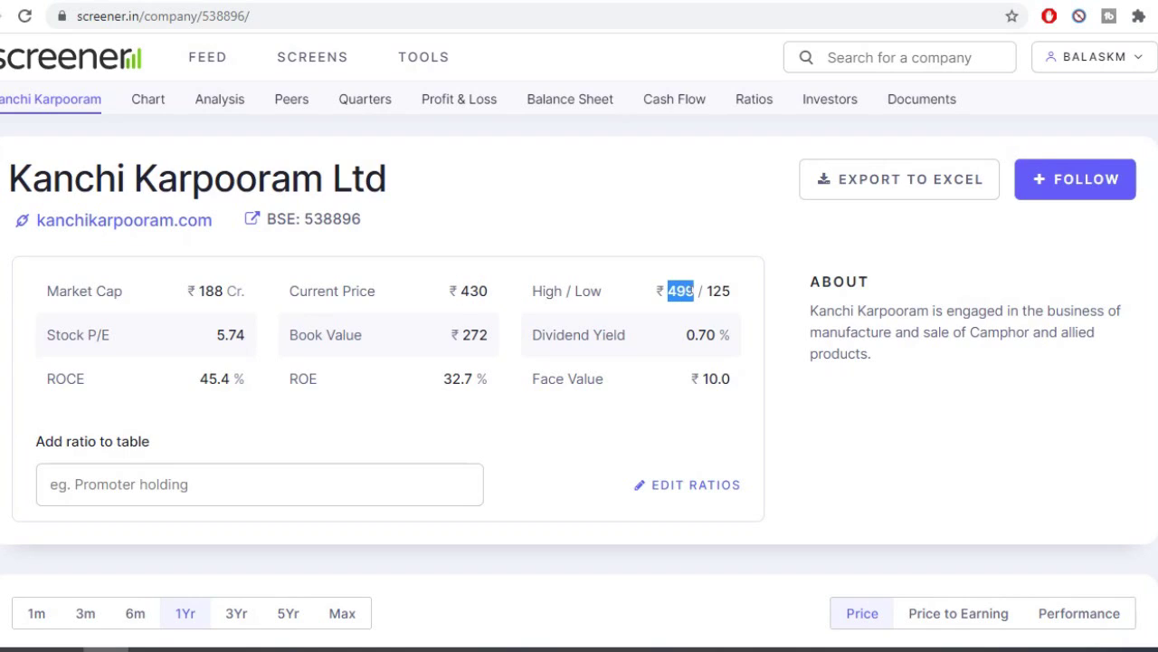
{"action": "double_click", "coordinate": [715, 291]}
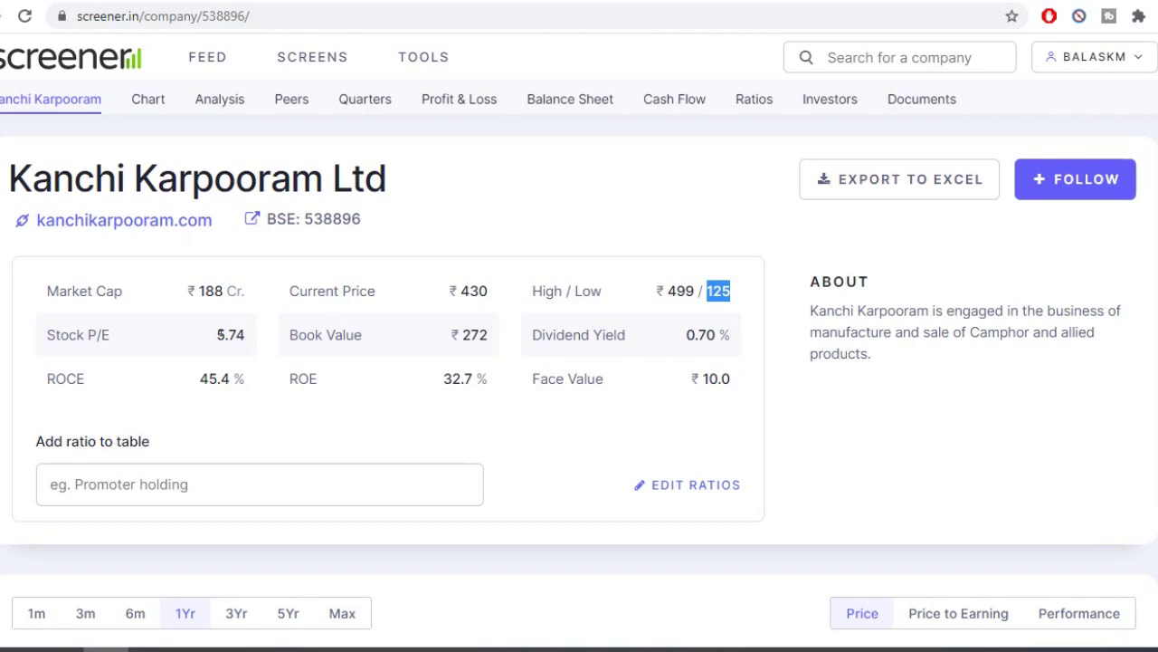
{"action": "left_click_drag", "start_coordinate": [218, 334], "coordinate": [247, 337]}
Open the Profit & Loss statement and examine the sales figures from Mar 2010 through Mar 2018 to TTM.
{"action": "left_click", "coordinate": [458, 98]}
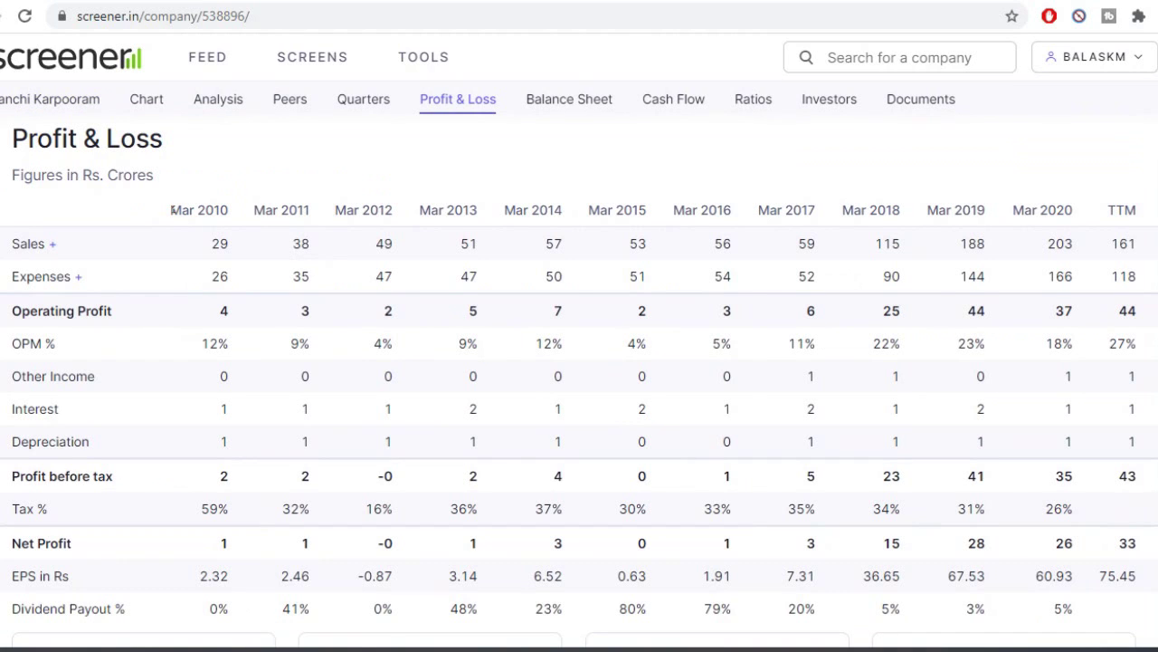
{"action": "left_click_drag", "start_coordinate": [172, 210], "coordinate": [479, 224]}
{"action": "left_click", "coordinate": [219, 243]}
{"action": "double_click", "coordinate": [219, 244]}
{"action": "double_click", "coordinate": [885, 210]}
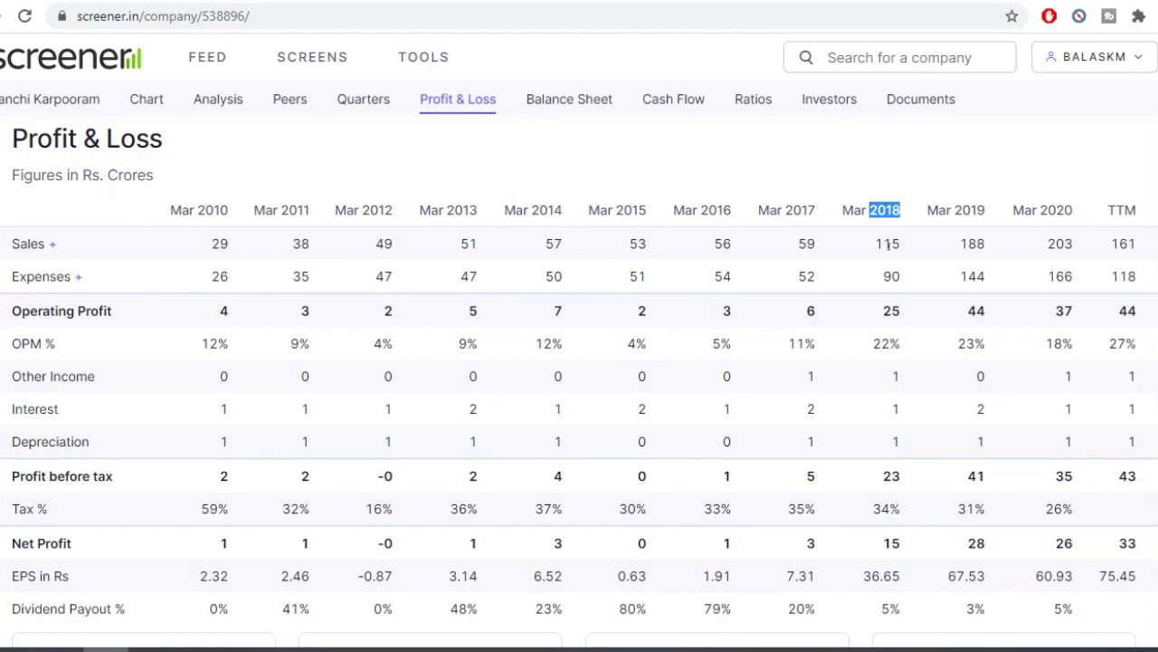
{"action": "double_click", "coordinate": [887, 243]}
{"action": "double_click", "coordinate": [972, 243]}
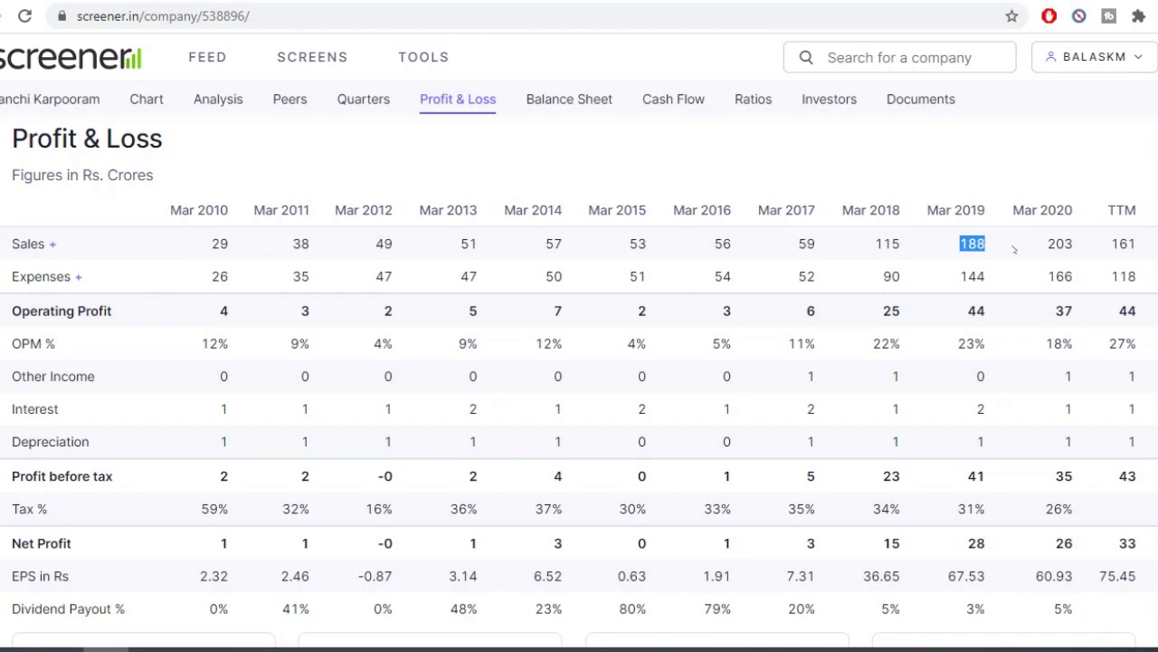
{"action": "double_click", "coordinate": [1059, 244]}
{"action": "double_click", "coordinate": [1130, 244]}
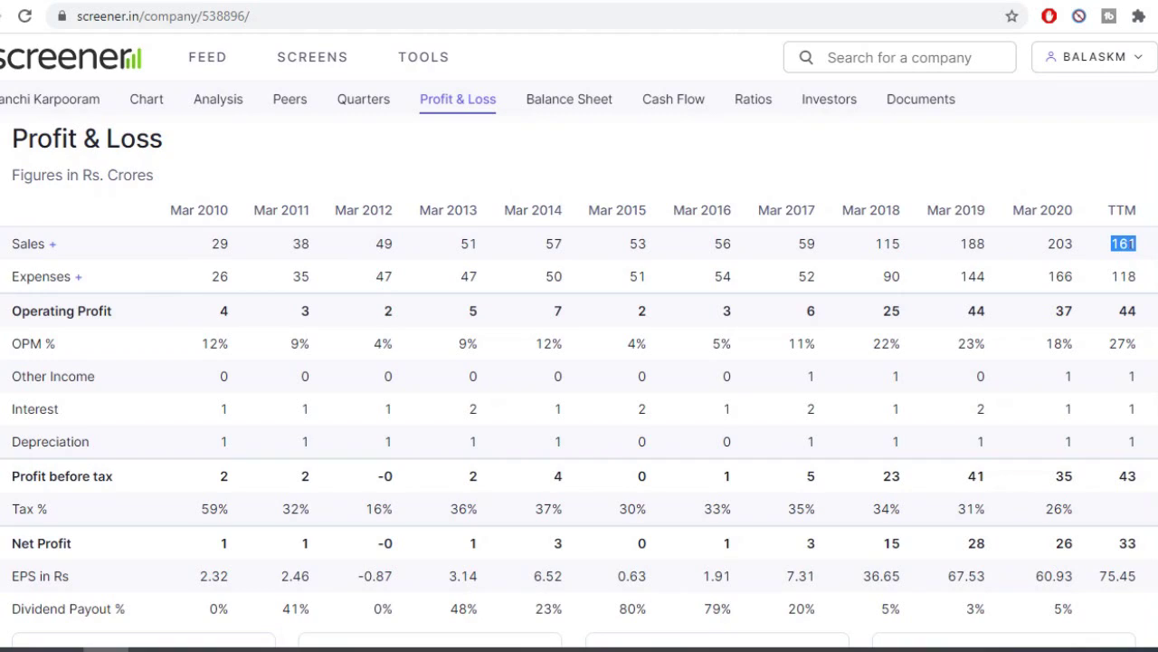
Compare the Mar 2017 sales with the Mar 2018, Mar 2020 and TTM sales.
{"action": "double_click", "coordinate": [819, 245]}
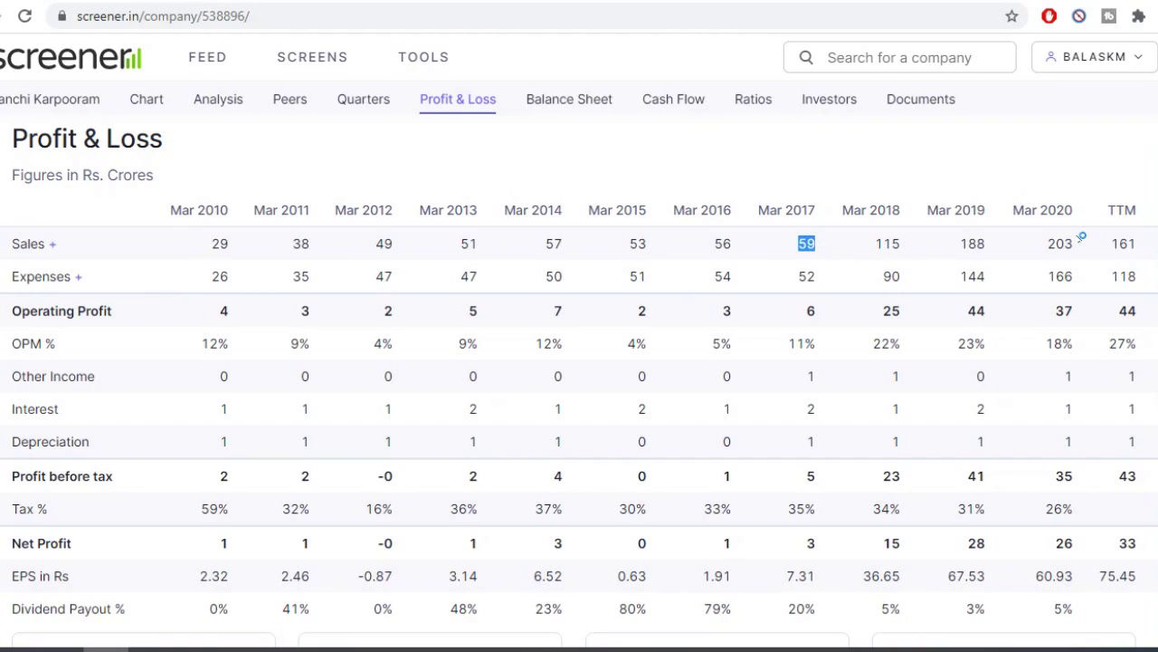
{"action": "left_click", "coordinate": [1058, 239]}
{"action": "double_click", "coordinate": [1058, 242]}
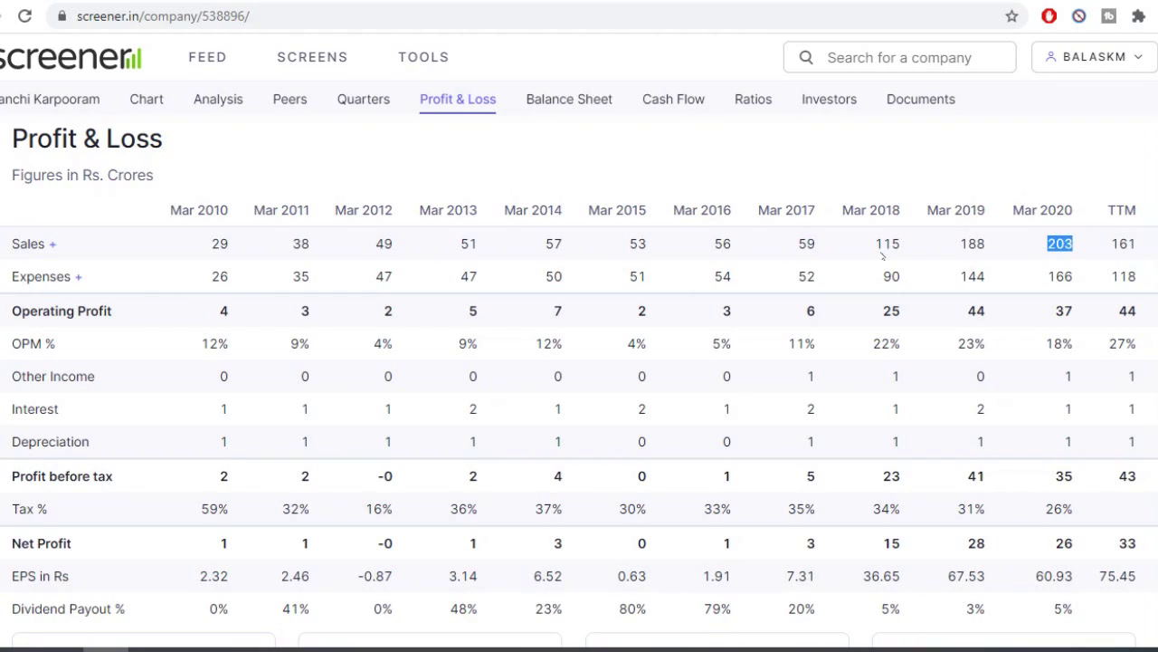
{"action": "double_click", "coordinate": [806, 243]}
{"action": "left_click", "coordinate": [832, 266]}
{"action": "left_click_drag", "start_coordinate": [799, 243], "coordinate": [826, 249]}
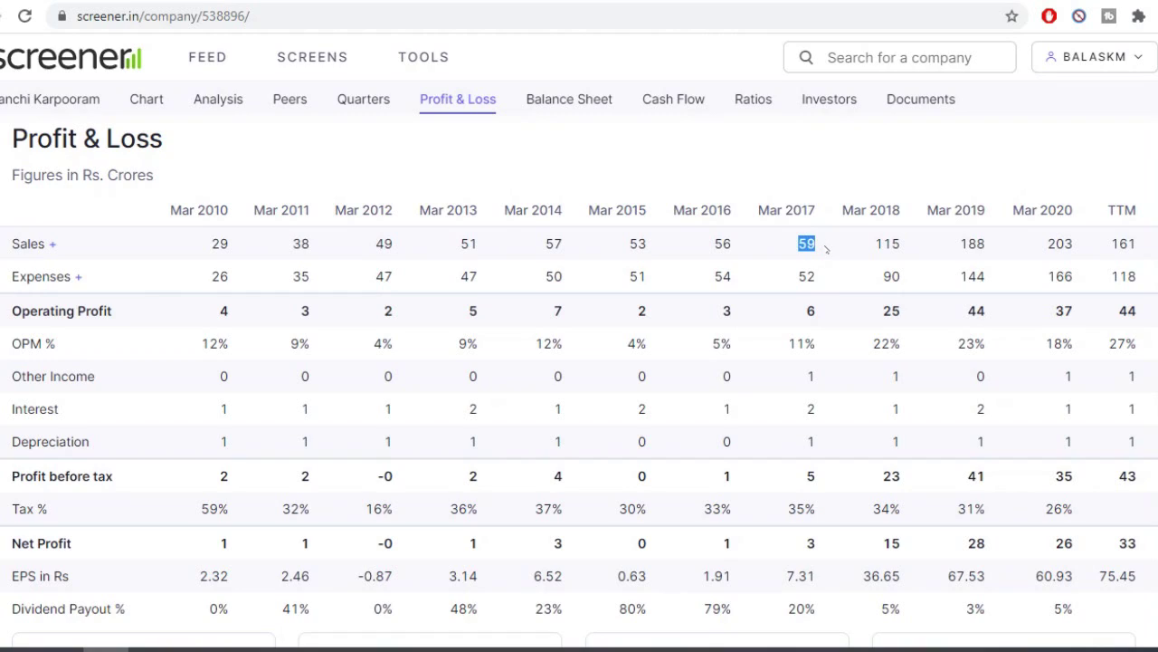
{"action": "double_click", "coordinate": [882, 257]}
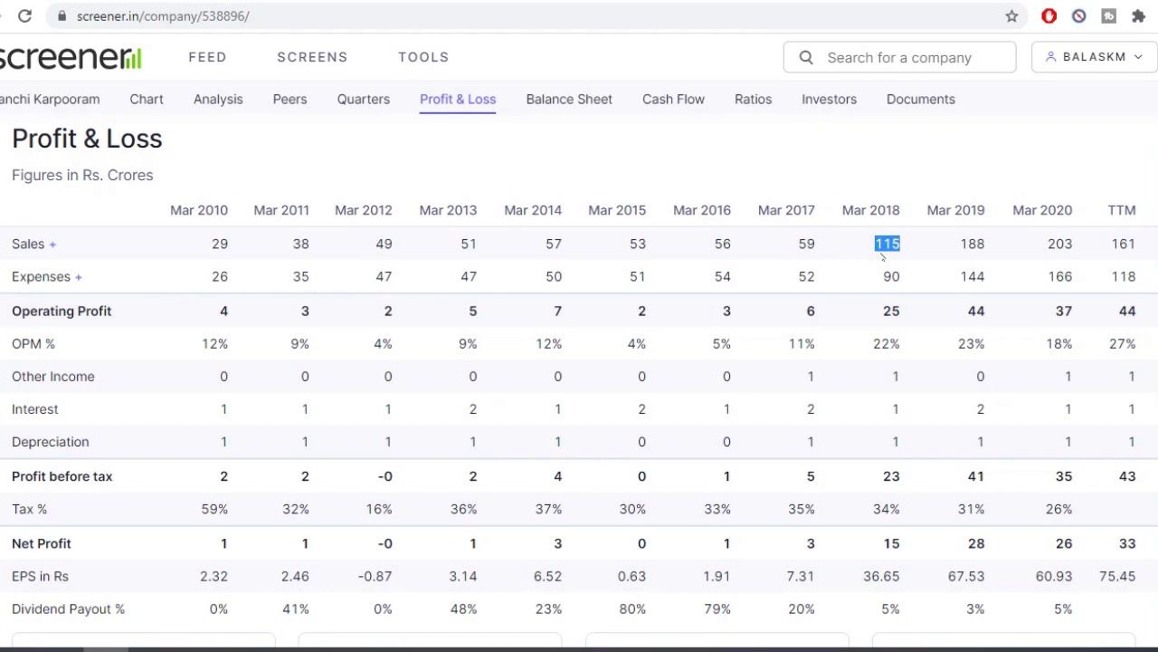
{"action": "double_click", "coordinate": [1091, 240]}
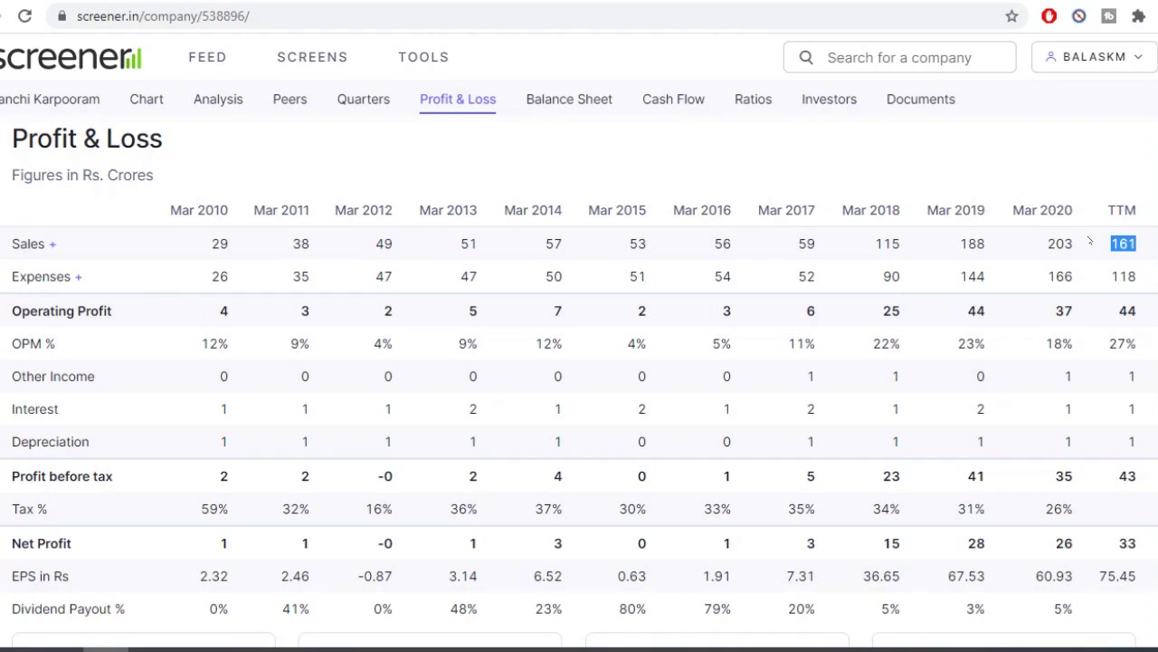
{"action": "double_click", "coordinate": [765, 240]}
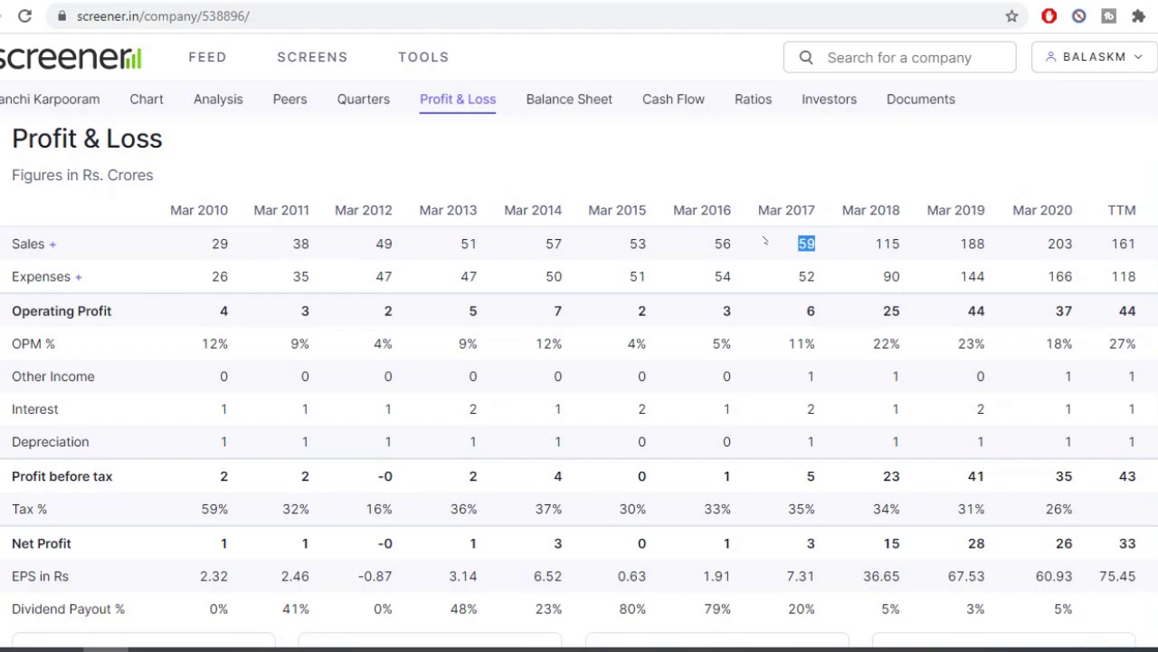
{"action": "double_click", "coordinate": [765, 240]}
Examine the OPM % row across all years, focusing on Mar 2017 to TTM.
{"action": "left_click_drag", "start_coordinate": [203, 343], "coordinate": [1140, 349]}
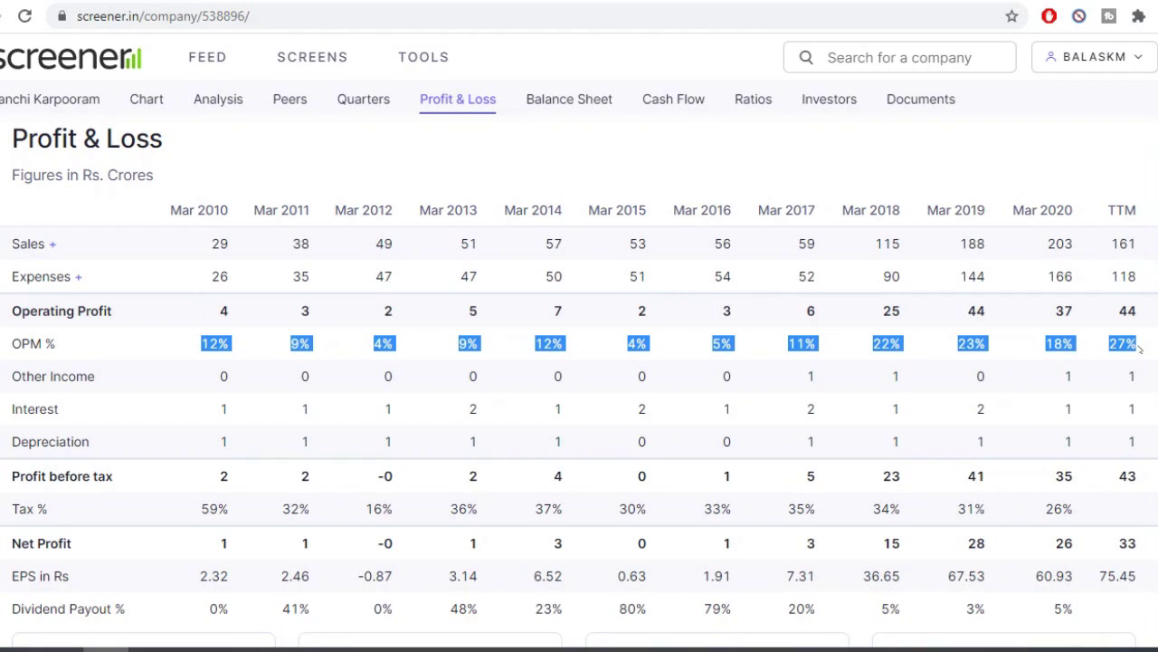
{"action": "left_click", "coordinate": [1066, 349]}
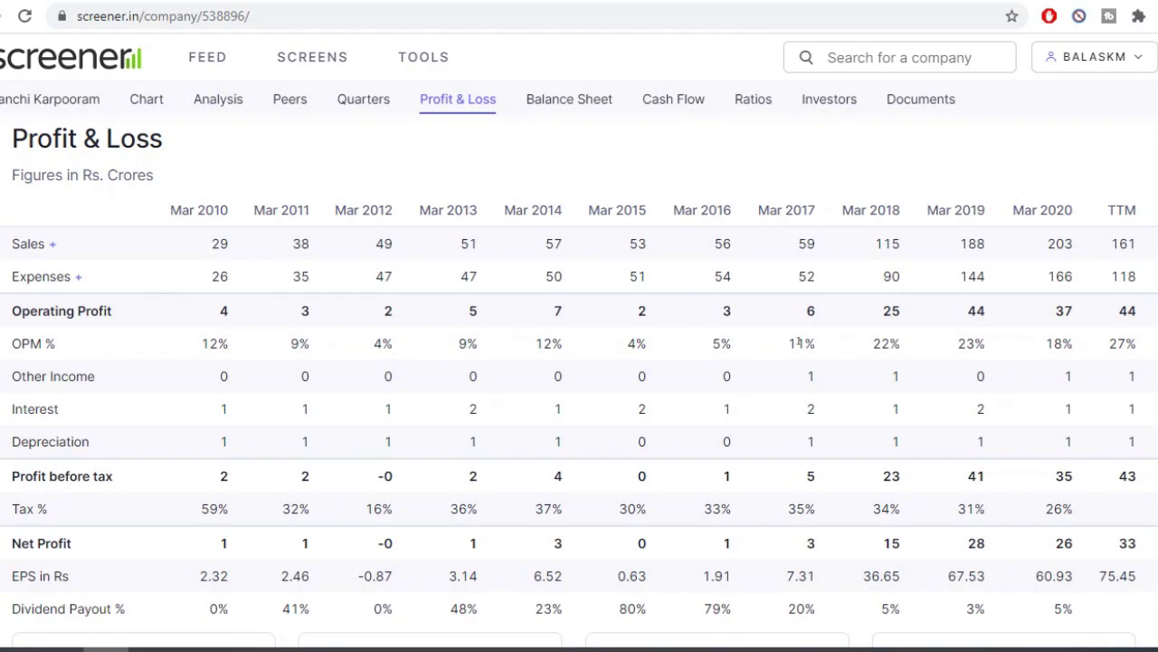
{"action": "left_click_drag", "start_coordinate": [800, 343], "coordinate": [1125, 343]}
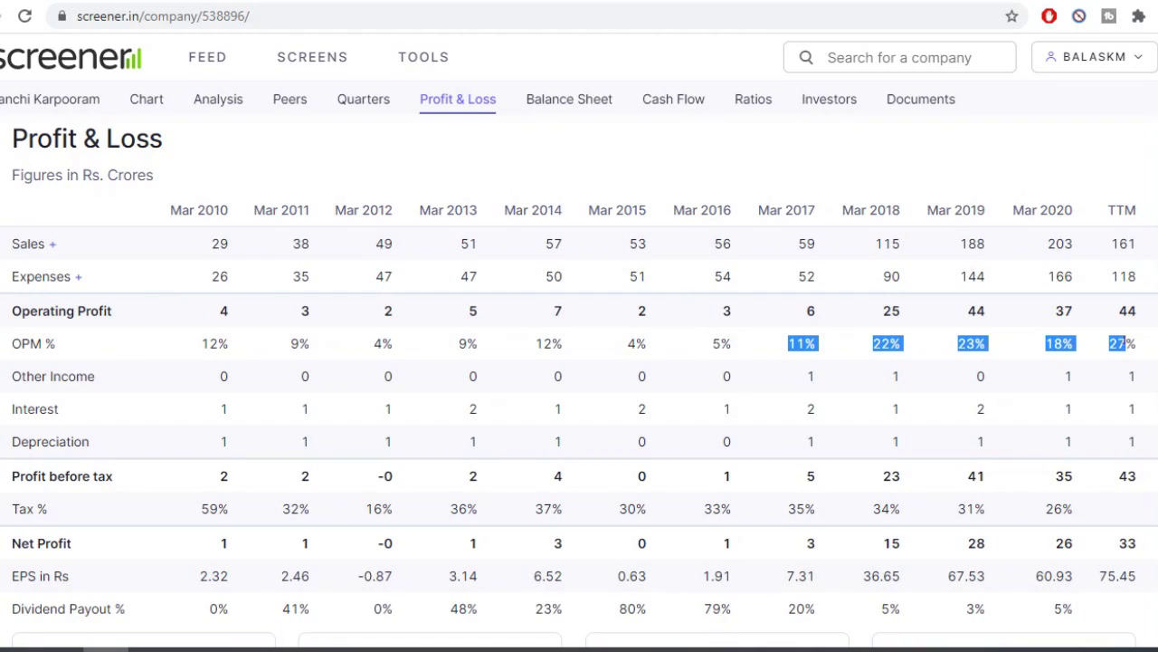
Expand the Expenses breakdown, check the material and manufacturing cost percentages, and collapse it again.
{"action": "left_click", "coordinate": [79, 278]}
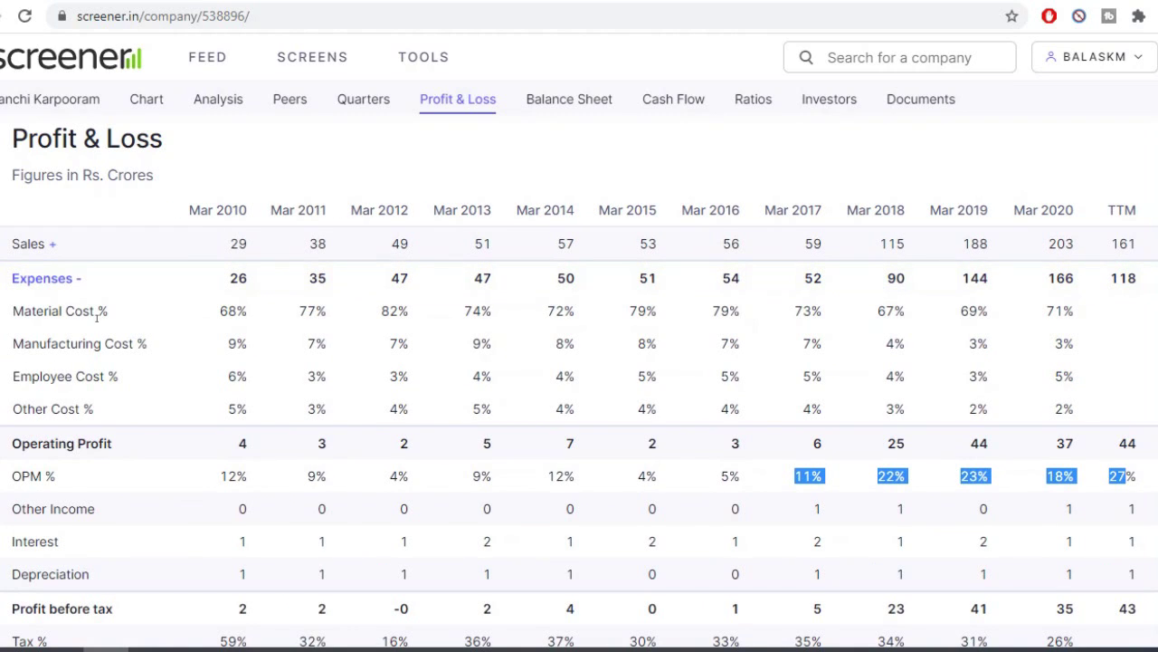
{"action": "double_click", "coordinate": [885, 310]}
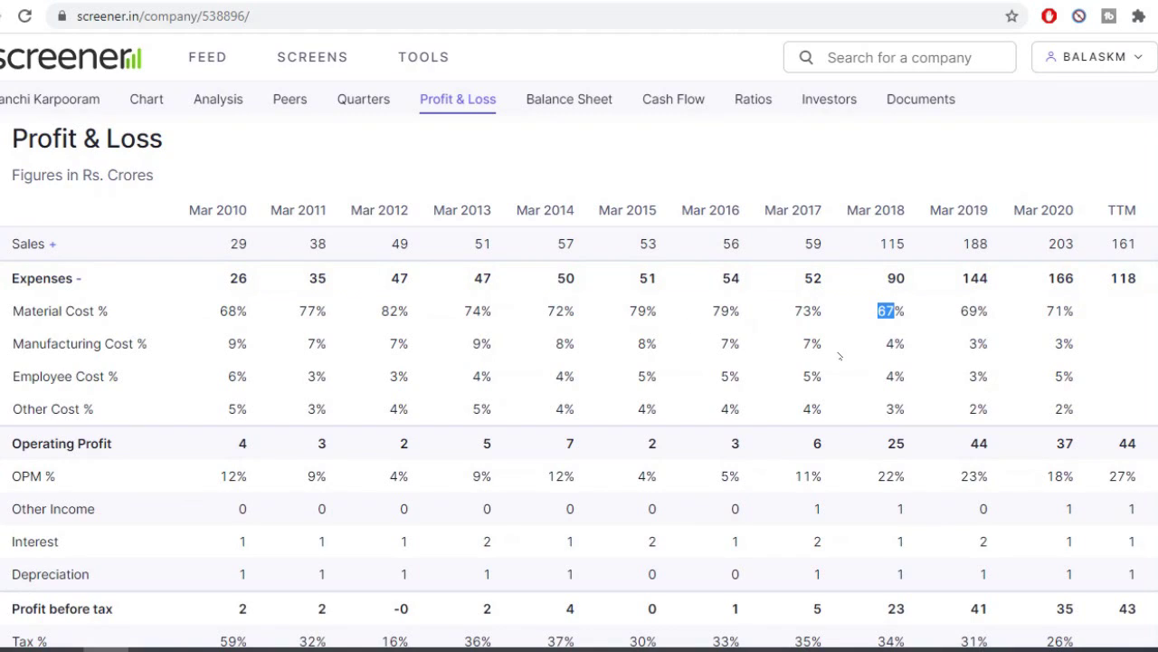
{"action": "left_click_drag", "start_coordinate": [459, 351], "coordinate": [576, 359]}
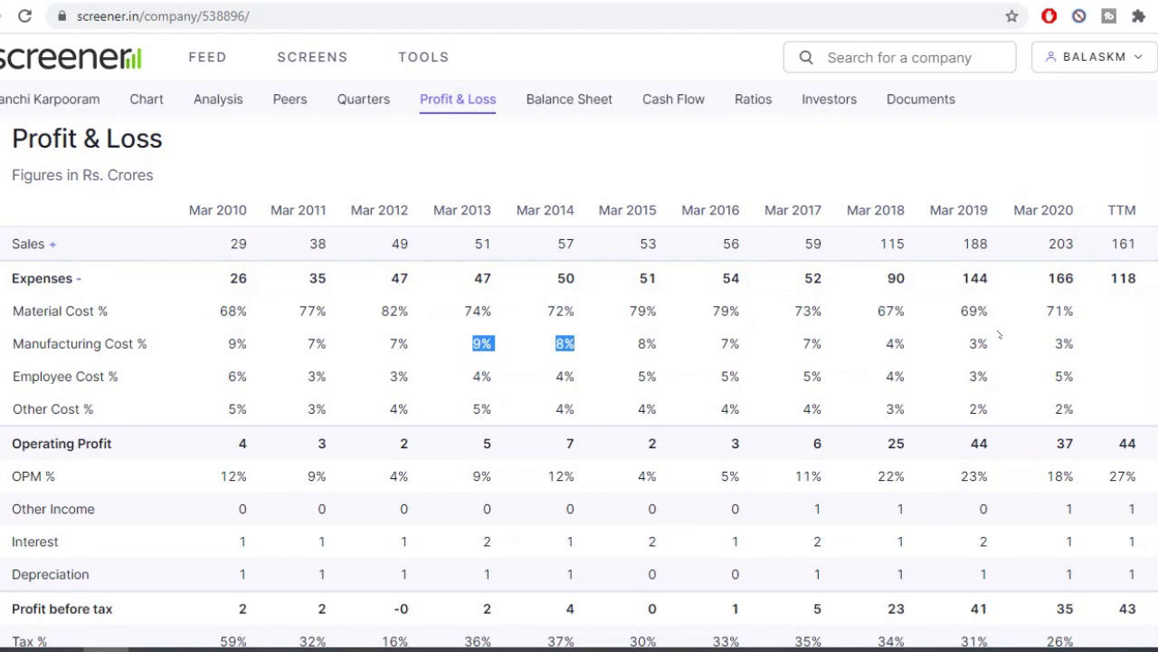
{"action": "left_click_drag", "start_coordinate": [967, 348], "coordinate": [1082, 353]}
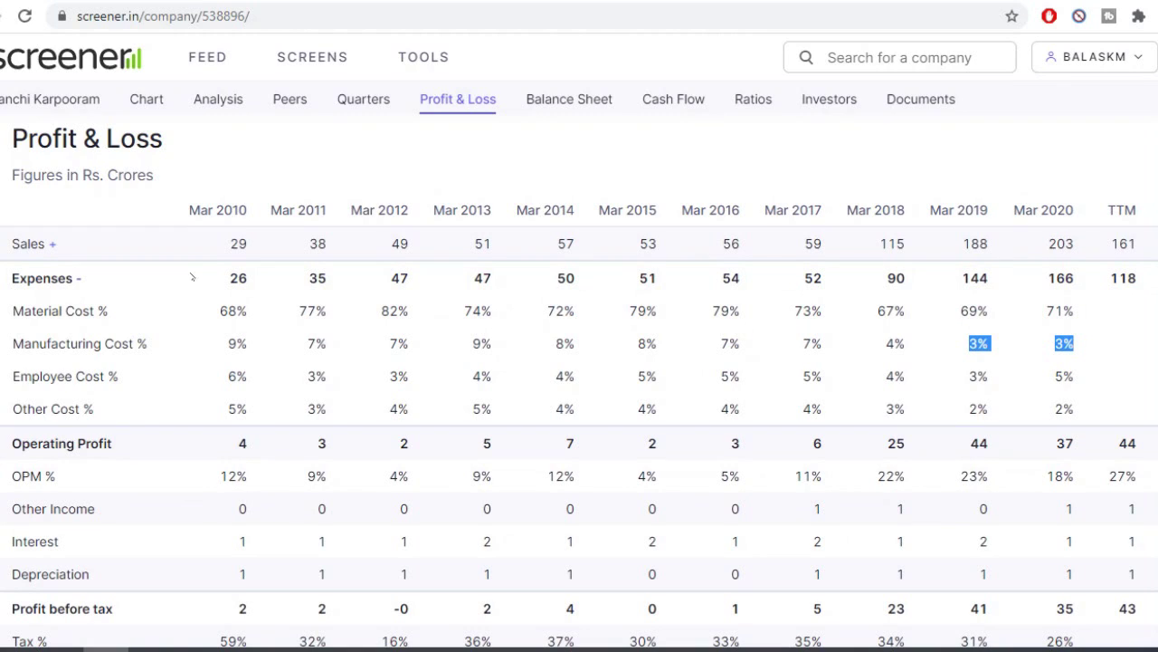
{"action": "left_click", "coordinate": [78, 280]}
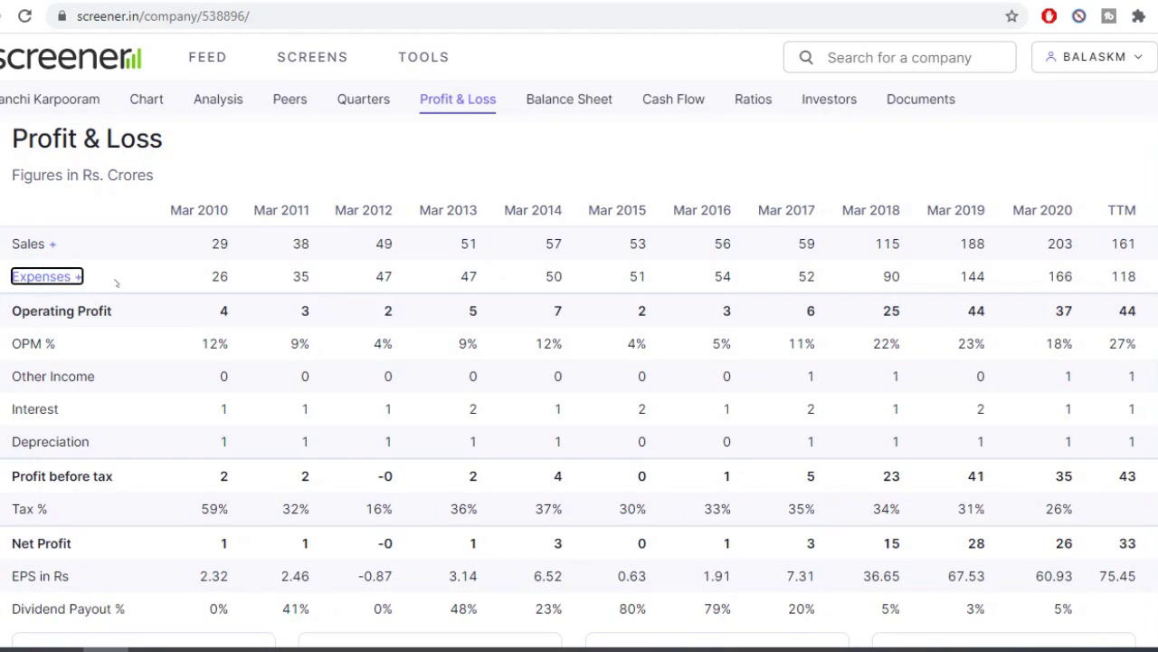
Check the Mar 2019 operating margin and examine the dividend payout percentages over the years.
{"action": "left_click_drag", "start_coordinate": [986, 343], "coordinate": [974, 344]}
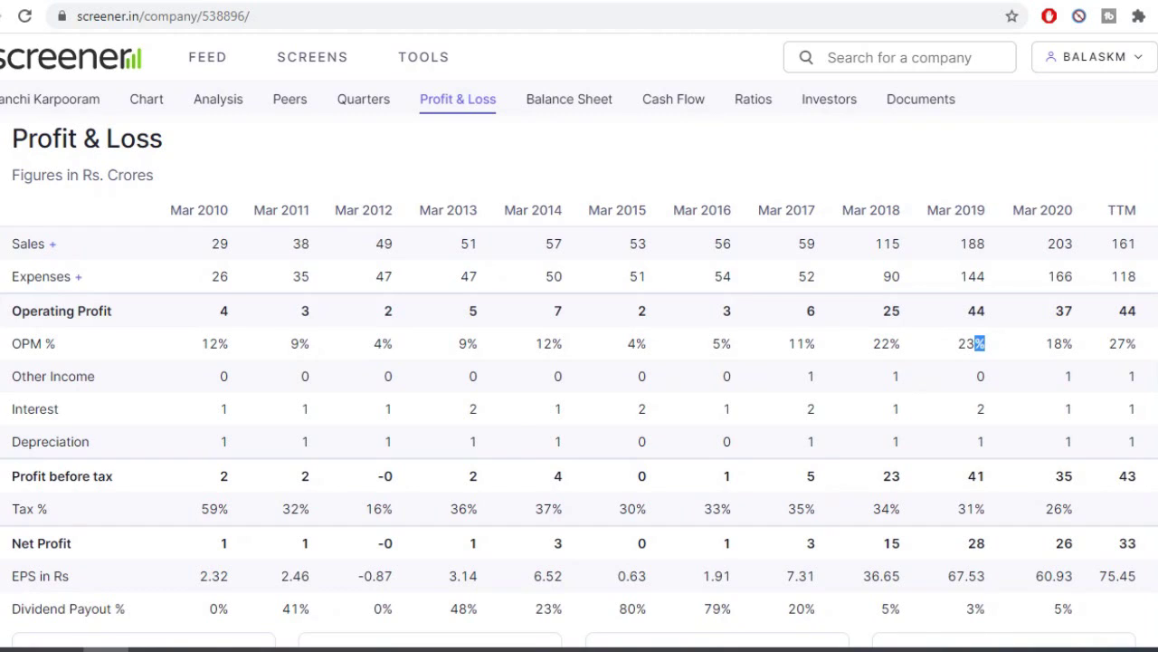
{"action": "scroll", "coordinate": [974, 344], "scroll_direction": "down", "scroll_amount": 3}
{"action": "left_click_drag", "start_coordinate": [206, 304], "coordinate": [772, 312]}
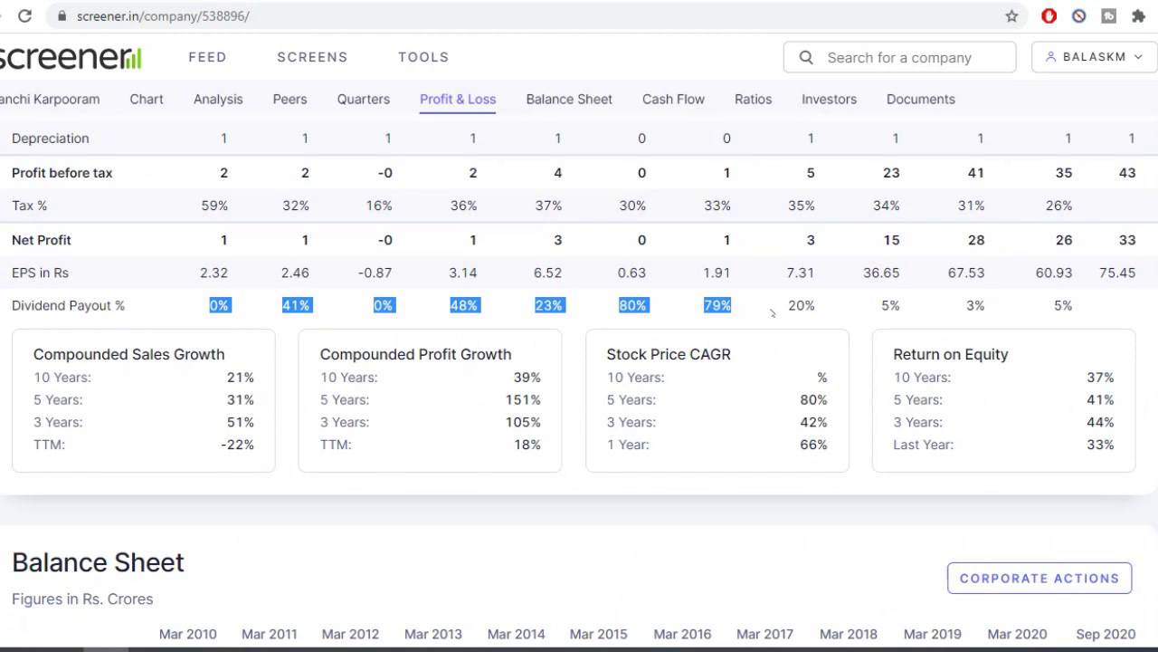
{"action": "left_click_drag", "start_coordinate": [963, 305], "coordinate": [987, 305]}
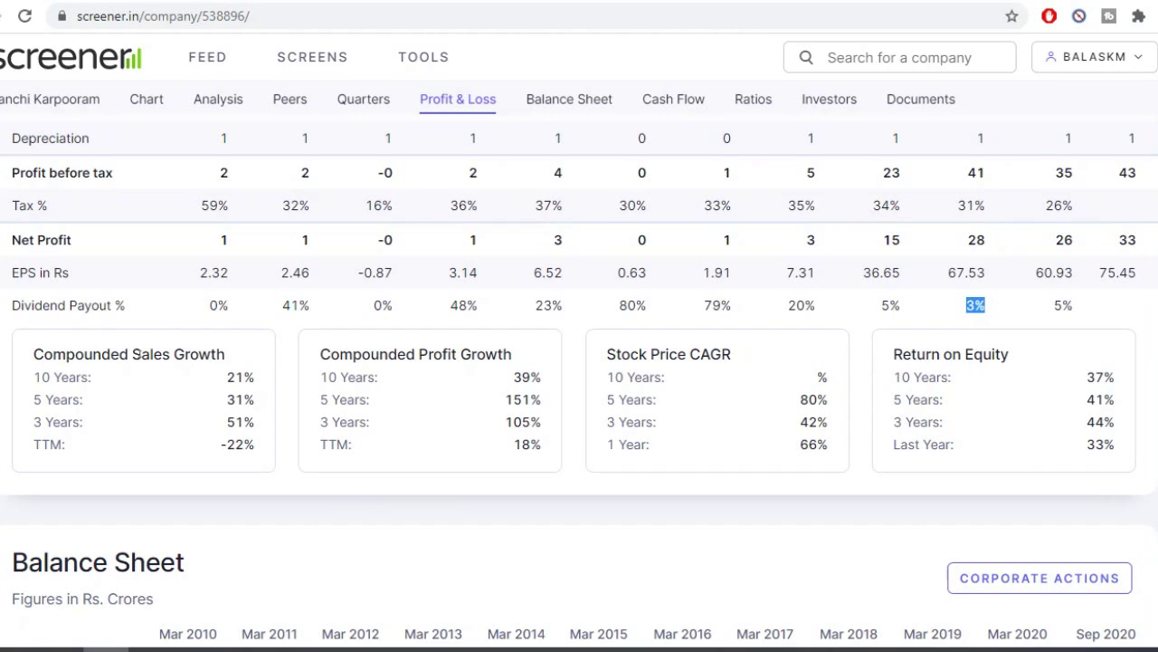
Review the Compounded Sales Growth figures, focusing on the 3-year and TTM rates.
{"action": "left_click_drag", "start_coordinate": [34, 355], "coordinate": [223, 442]}
{"action": "left_click", "coordinate": [223, 441]}
{"action": "double_click", "coordinate": [64, 423]}
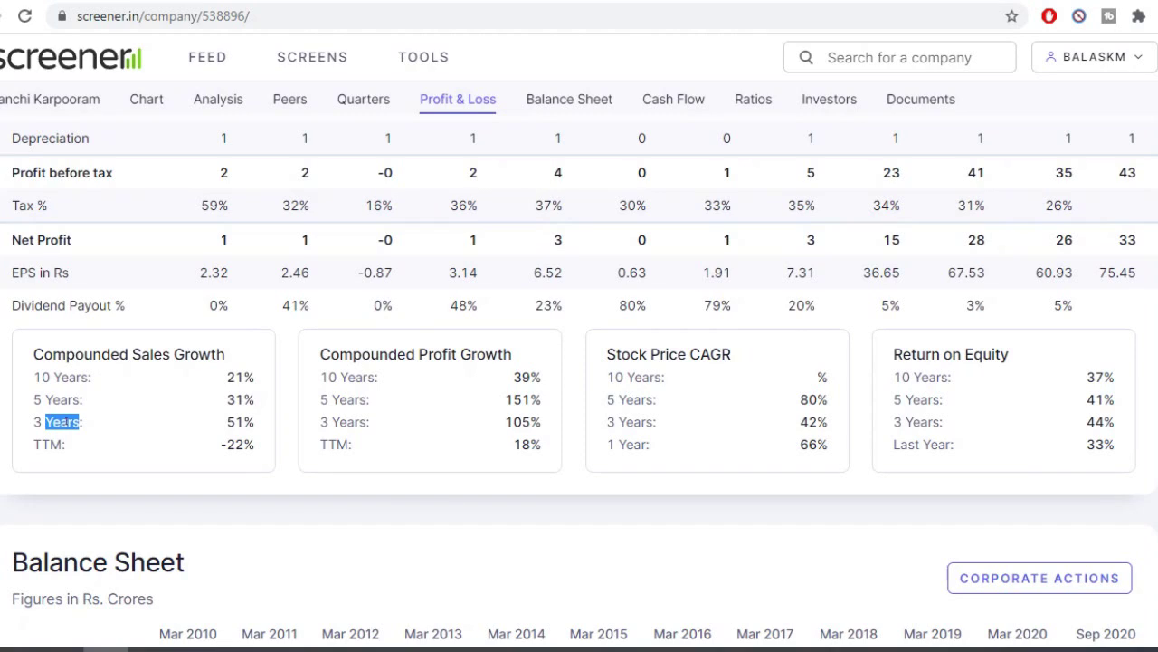
{"action": "left_click", "coordinate": [222, 441]}
{"action": "double_click", "coordinate": [248, 444]}
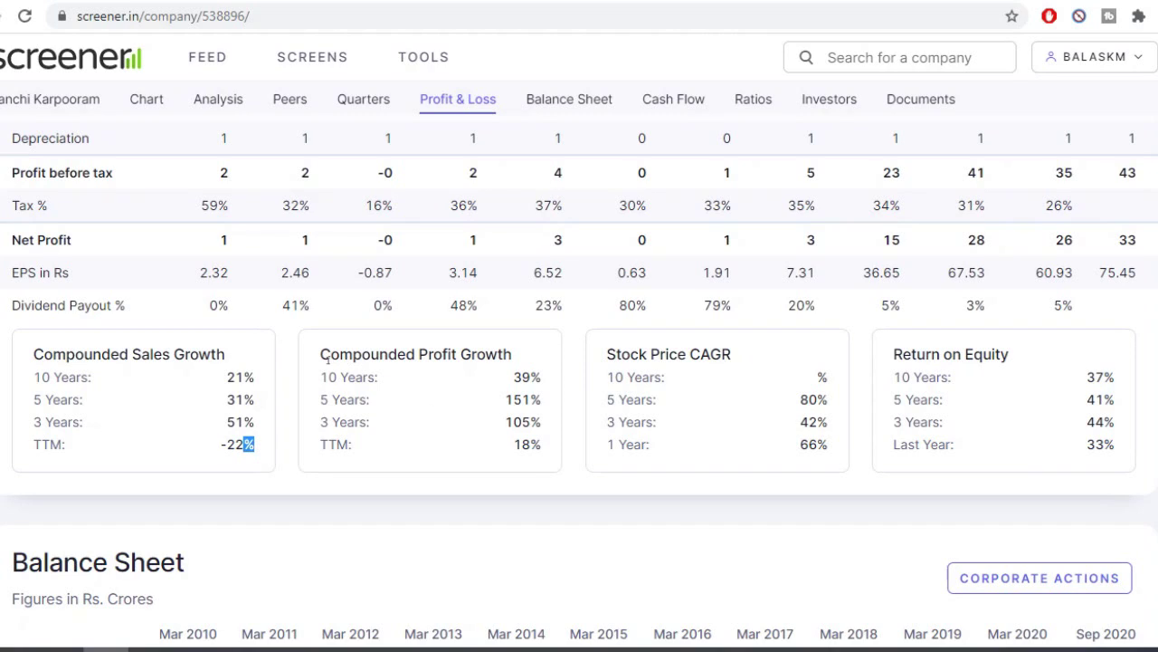
Review the Compounded Profit Growth figures, focusing on the 5-year and 3-year rates.
{"action": "left_click_drag", "start_coordinate": [318, 354], "coordinate": [558, 440]}
{"action": "left_click", "coordinate": [558, 440]}
{"action": "left_click_drag", "start_coordinate": [370, 421], "coordinate": [315, 399]}
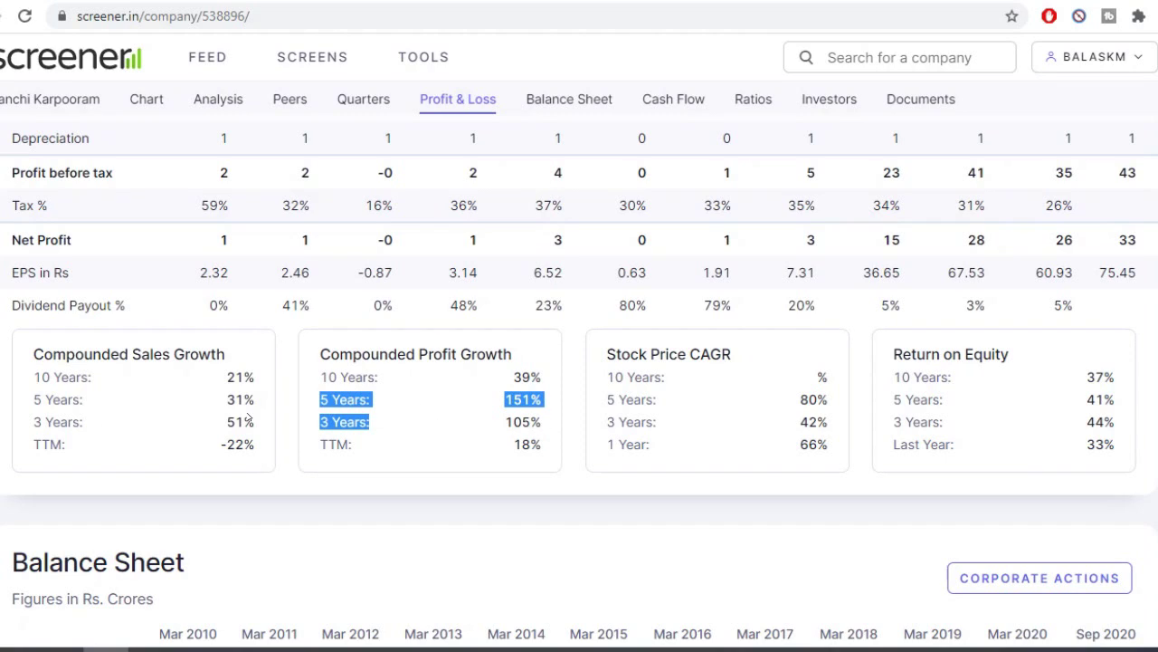
Check the TTM rate in the Compounded Profit Growth figures.
{"action": "left_click", "coordinate": [222, 444]}
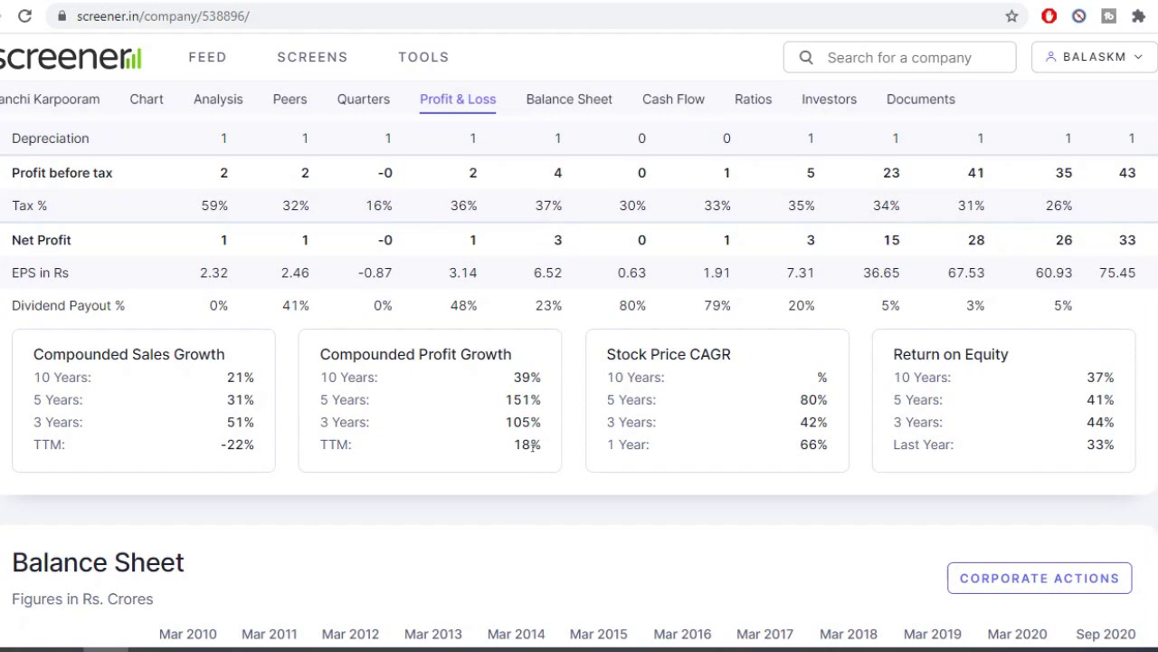
{"action": "left_click_drag", "start_coordinate": [539, 445], "coordinate": [512, 445]}
Review the Stock Price CAGR for 1, 3 and 5 years, and the Return on Equity figures.
{"action": "left_click", "coordinate": [828, 446]}
{"action": "double_click", "coordinate": [805, 443]}
{"action": "left_click", "coordinate": [803, 427]}
{"action": "double_click", "coordinate": [805, 422]}
{"action": "left_click", "coordinate": [810, 410]}
{"action": "double_click", "coordinate": [808, 400]}
{"action": "left_click_drag", "start_coordinate": [905, 377], "coordinate": [1093, 464]}
{"action": "left_click", "coordinate": [1118, 452]}
Compare the Sep 2020 promoter and public holdings in the Shareholding Pattern.
{"action": "scroll", "coordinate": [1052, 282], "scroll_direction": "down", "scroll_amount": 15}
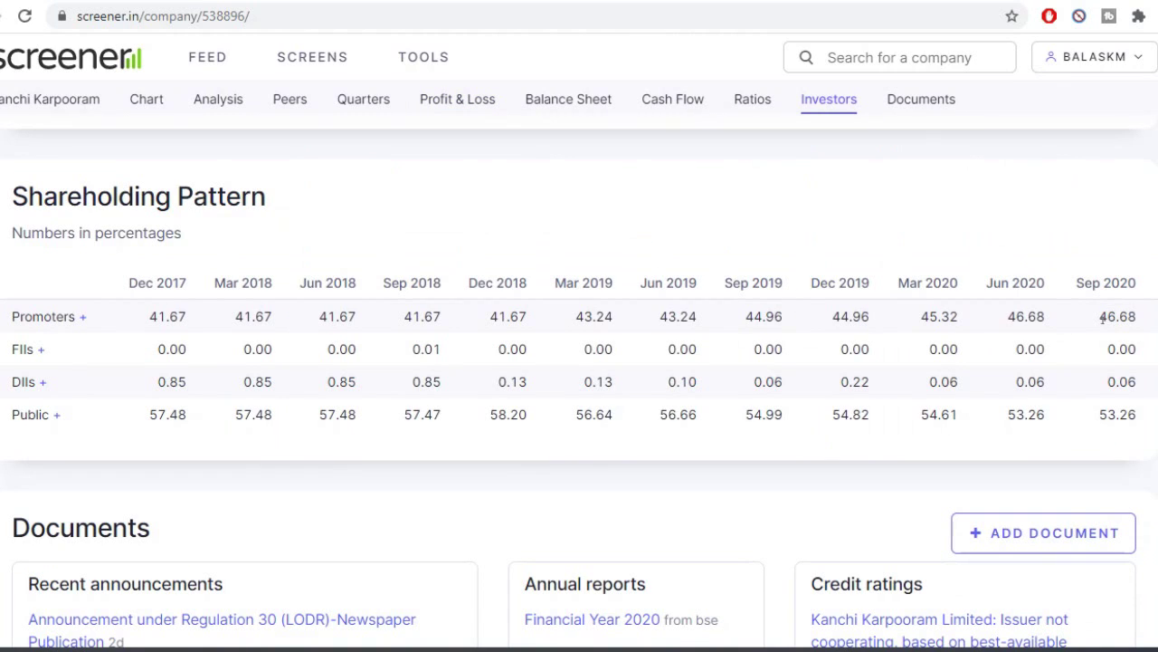
{"action": "left_click_drag", "start_coordinate": [1101, 317], "coordinate": [1137, 316]}
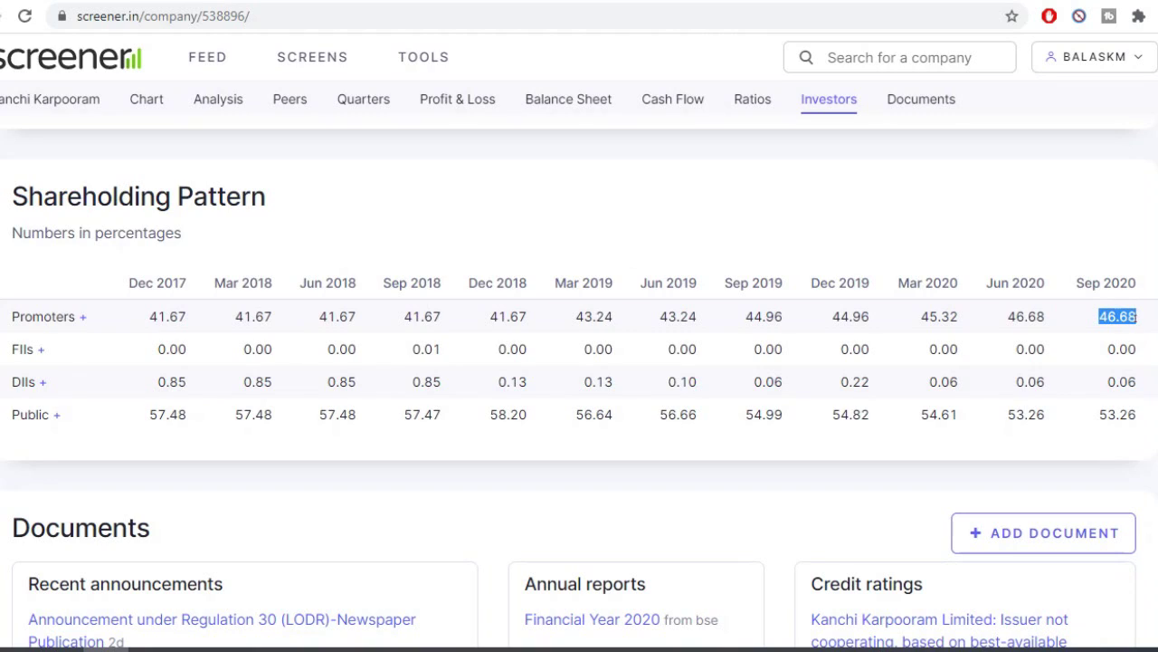
{"action": "left_click_drag", "start_coordinate": [1098, 414], "coordinate": [1138, 414]}
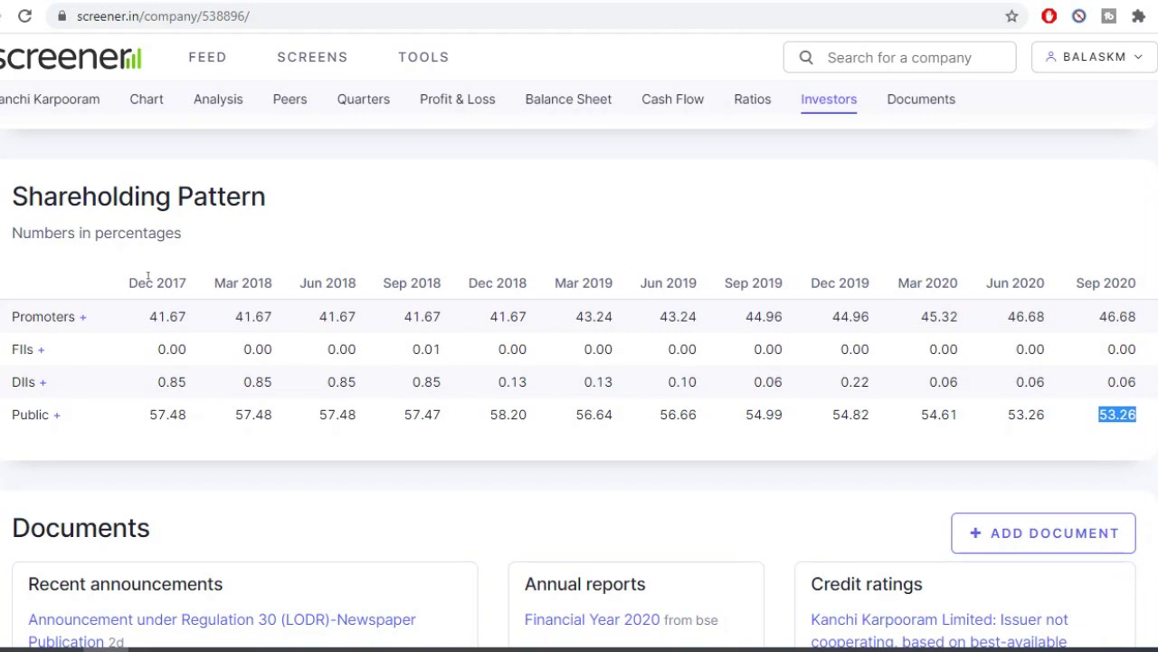
{"action": "left_click", "coordinate": [1112, 316]}
{"action": "double_click", "coordinate": [1110, 315]}
{"action": "double_click", "coordinate": [1113, 412]}
Switch to the annual report PDF and check the total revenue from operations for the year ended 31-03-2020 and its unit.
{"action": "key", "text": "alt+Tab"}
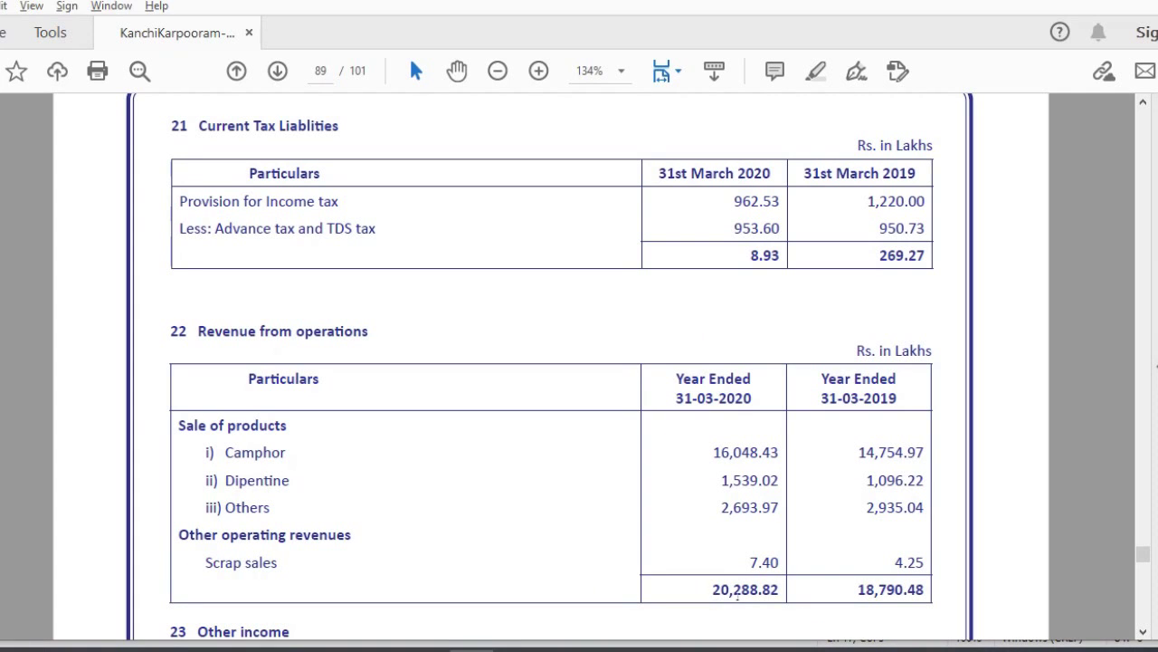
{"action": "left_click_drag", "start_coordinate": [714, 590], "coordinate": [743, 589]}
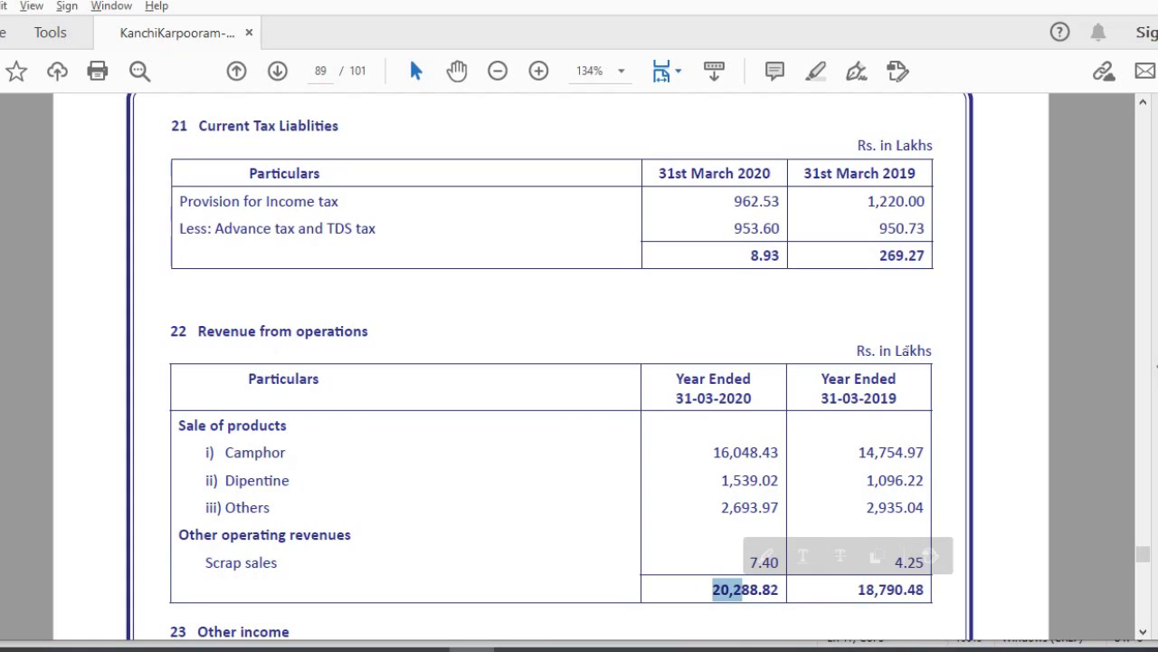
{"action": "triple_click", "coordinate": [901, 353]}
{"action": "left_click_drag", "start_coordinate": [713, 589], "coordinate": [743, 589]}
Compare the sales of camphor, dipentine and other products between the years ended 31-03-2020 and 31-03-2019.
{"action": "left_click_drag", "start_coordinate": [712, 453], "coordinate": [743, 480]}
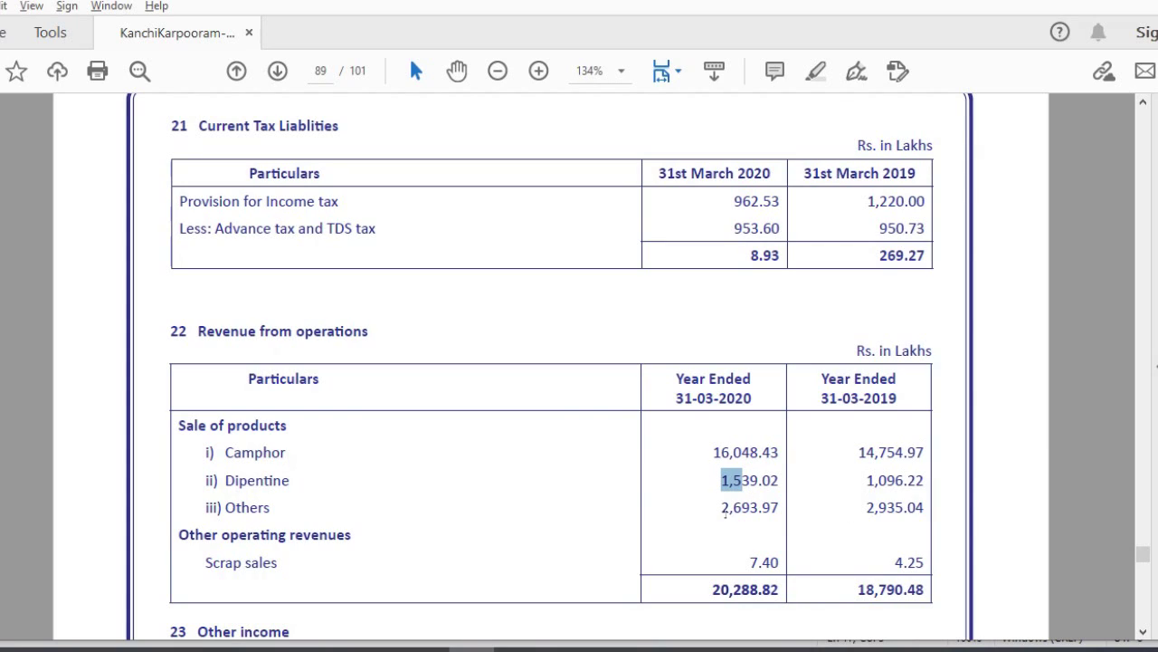
{"action": "left_click_drag", "start_coordinate": [729, 499], "coordinate": [744, 512]}
{"action": "left_click", "coordinate": [898, 536]}
{"action": "left_click_drag", "start_coordinate": [866, 480], "coordinate": [886, 480]}
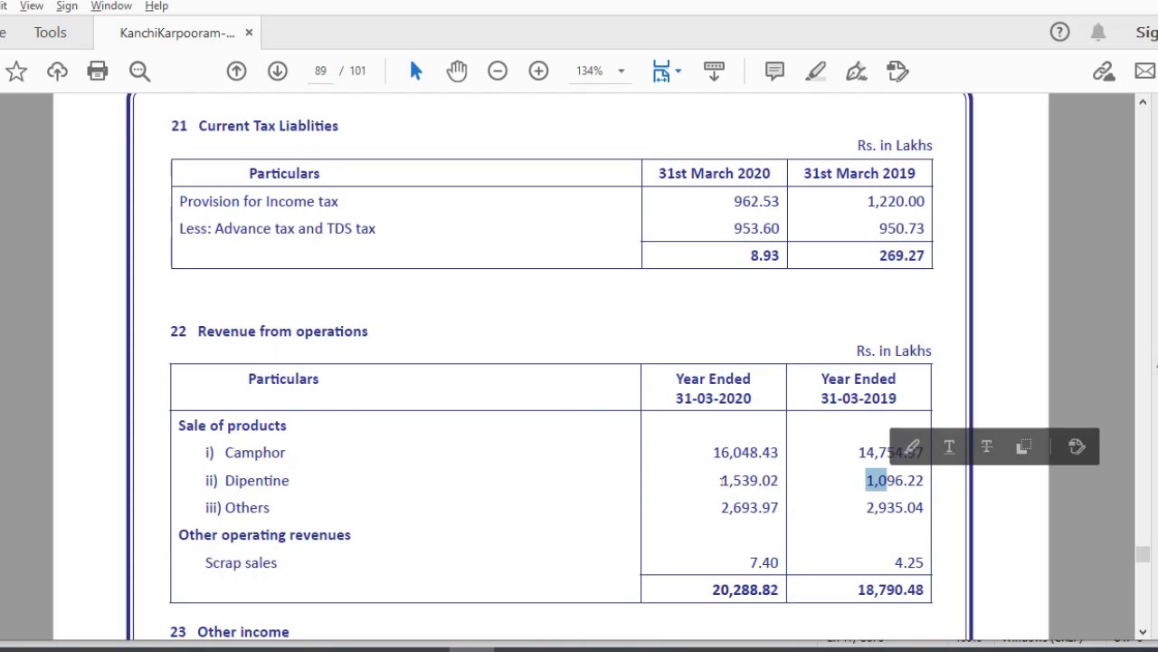
{"action": "left_click_drag", "start_coordinate": [722, 479], "coordinate": [744, 481]}
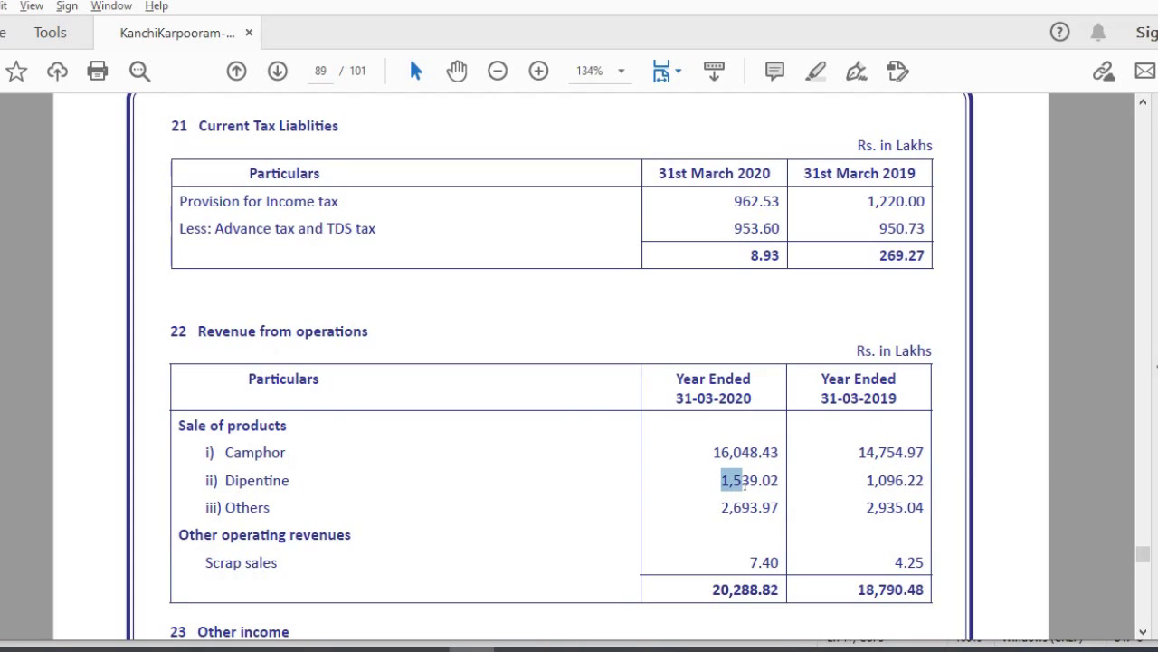
{"action": "left_click_drag", "start_coordinate": [865, 507], "coordinate": [888, 508]}
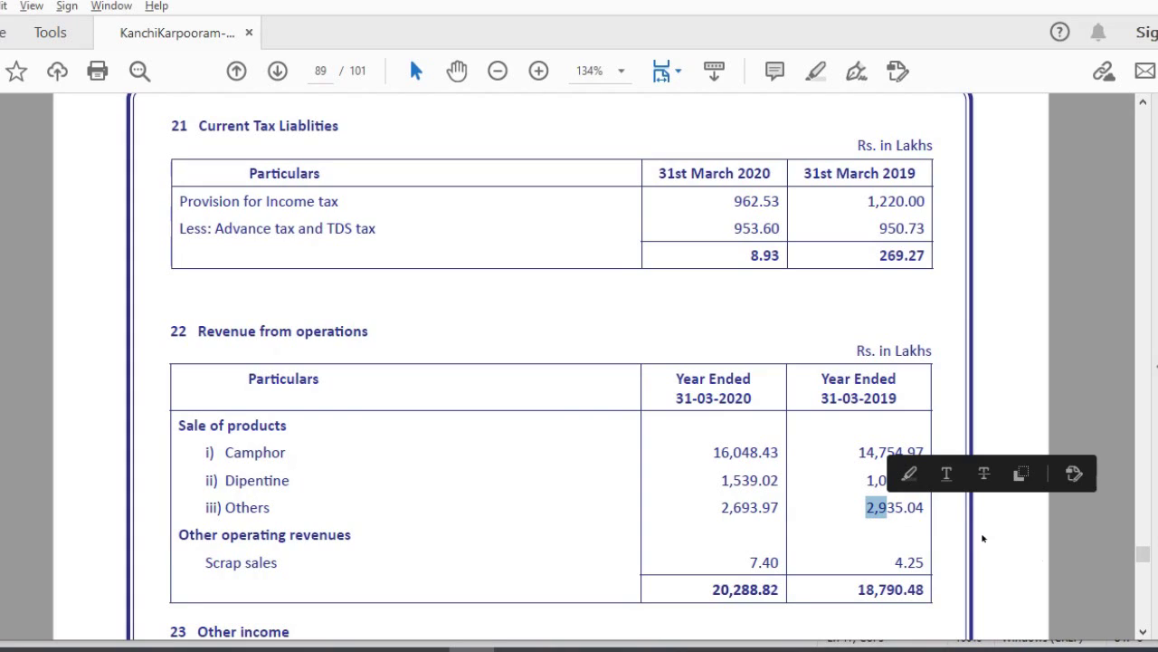
{"action": "left_click", "coordinate": [1040, 559]}
{"action": "left_click_drag", "start_coordinate": [714, 453], "coordinate": [894, 481]}
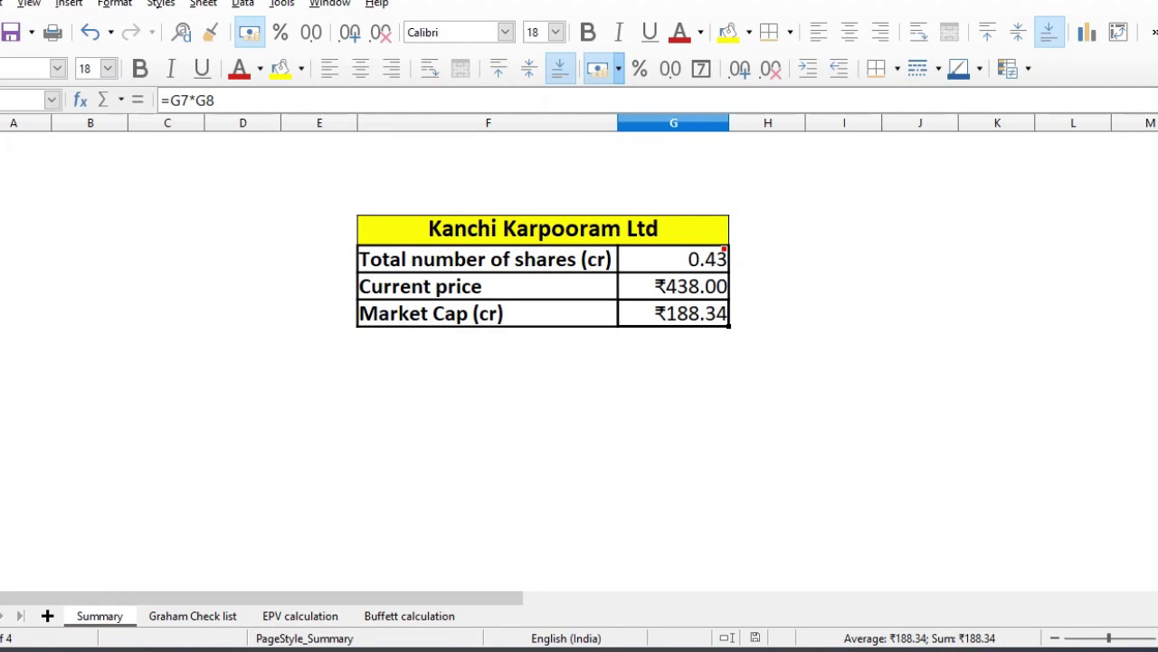
Review the total number of shares, current price and market cap rows in the spreadsheet's Summary sheet.
{"action": "left_click", "coordinate": [4, 258]}
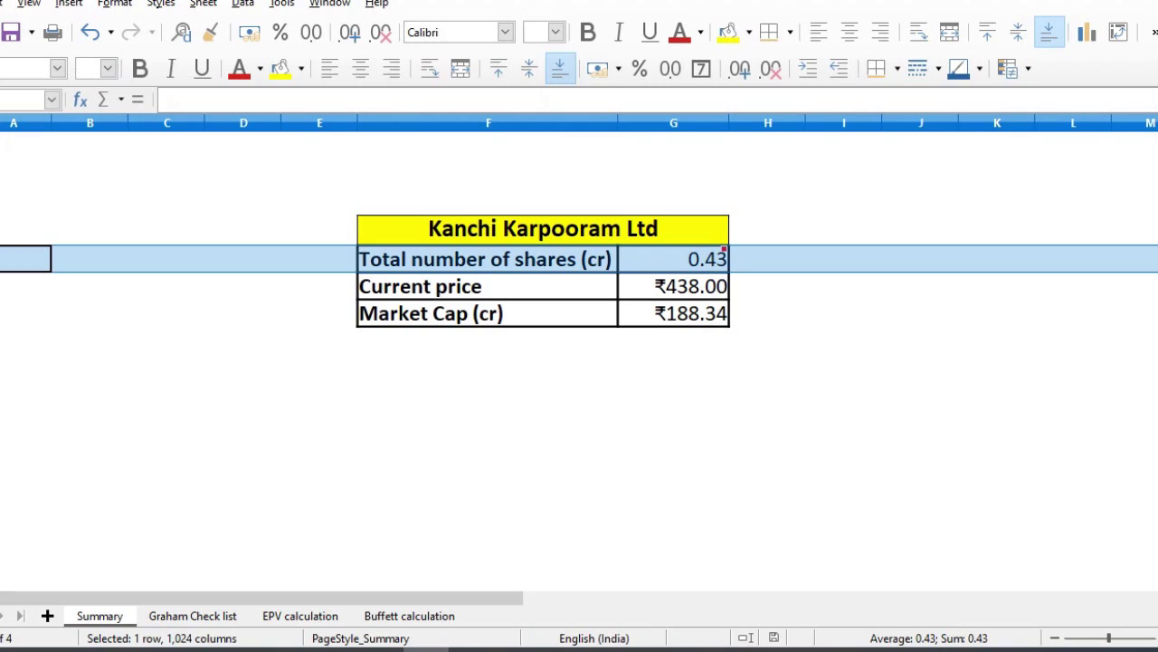
{"action": "left_click", "coordinate": [5, 286]}
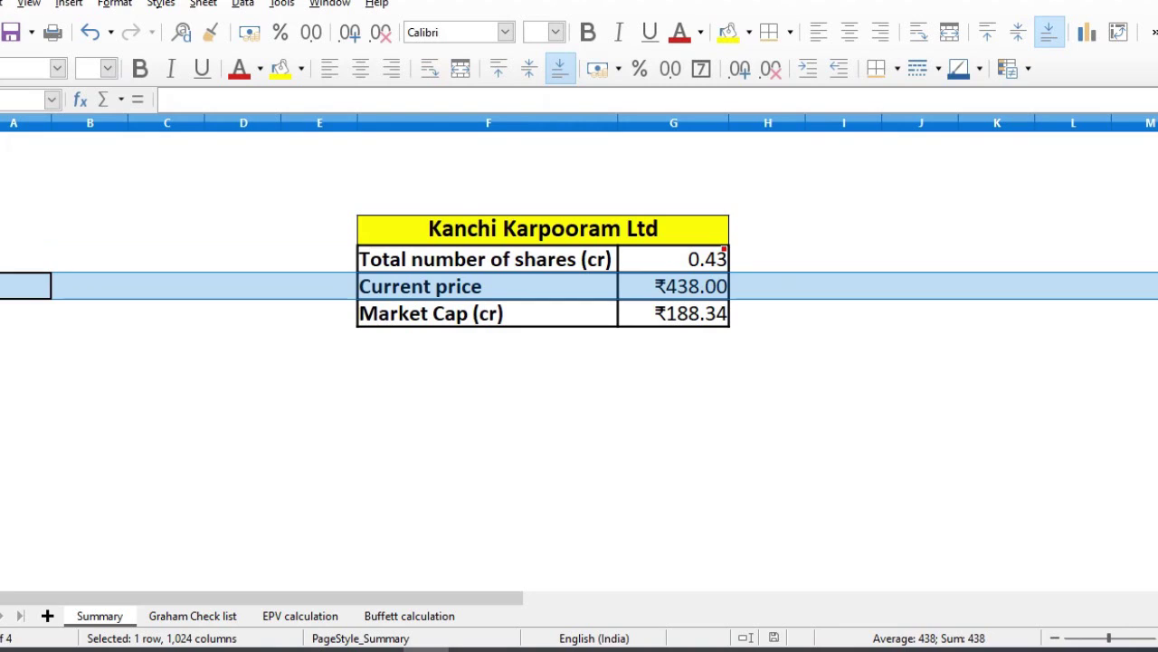
{"action": "left_click", "coordinate": [5, 313]}
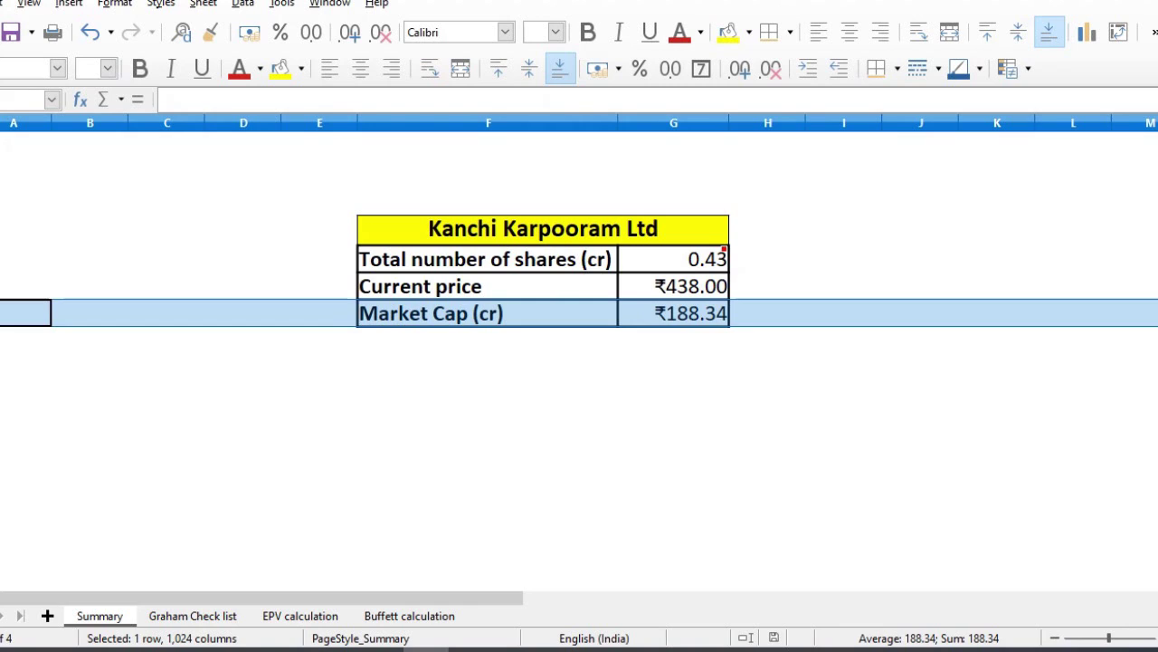
Open the Graham Check list sheet and review the current price, fixed assets and current assets under Method 1.
{"action": "key", "text": "ctrl+Page_Down"}
{"action": "left_click", "coordinate": [681, 286]}
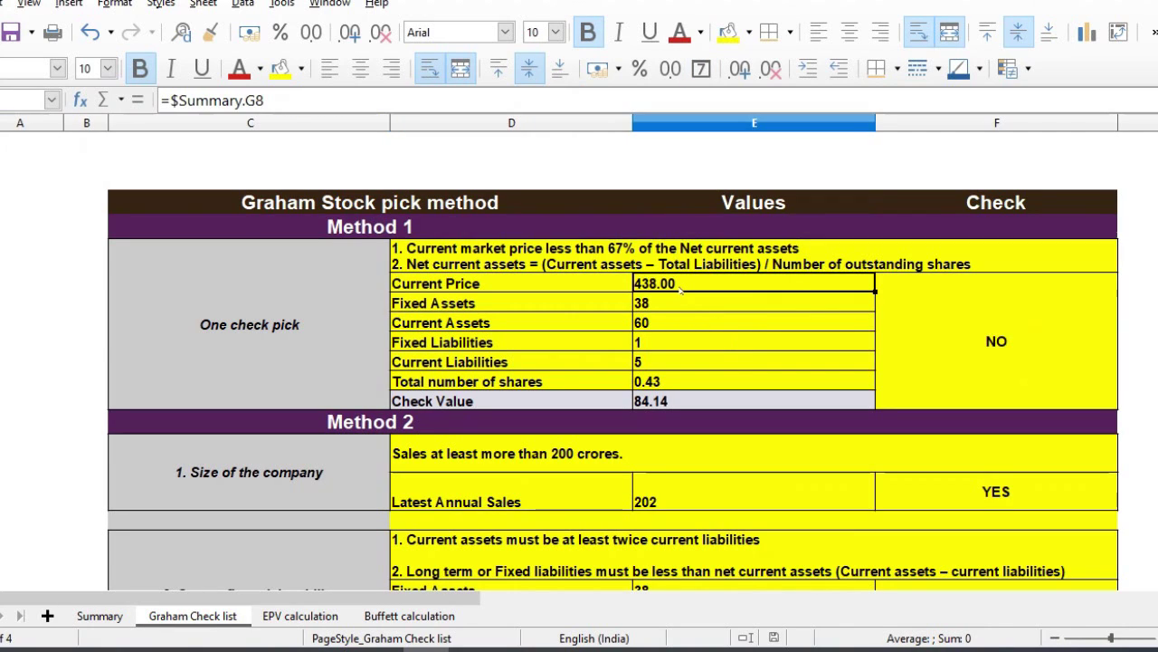
{"action": "key", "text": "Down"}
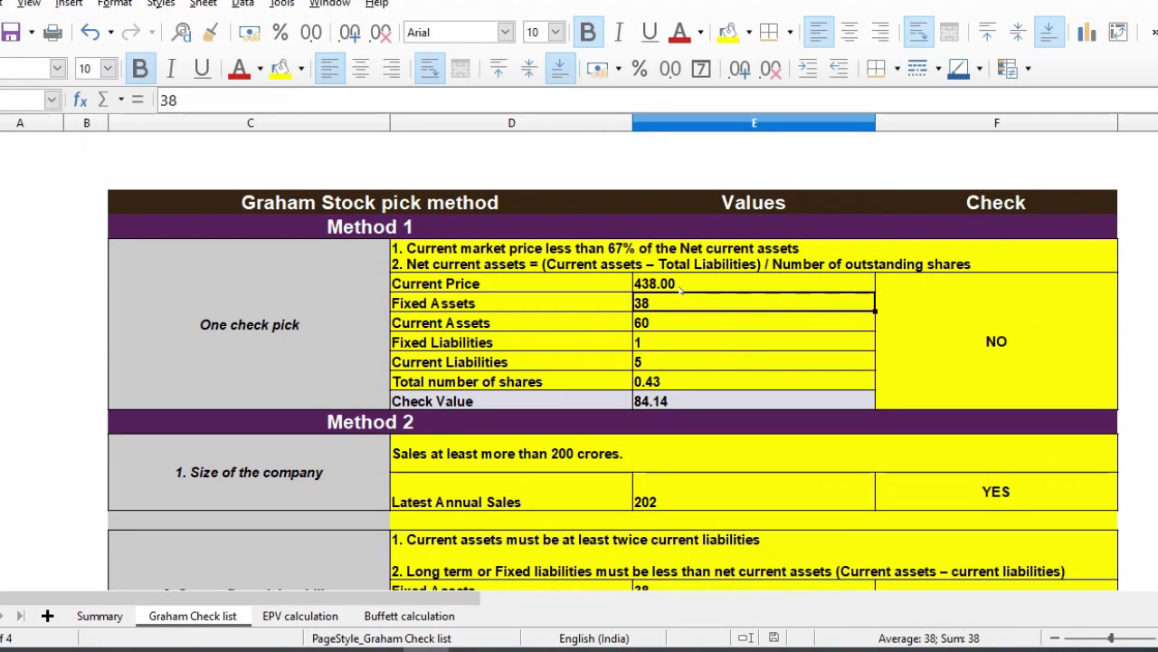
{"action": "key", "text": "shift+Down"}
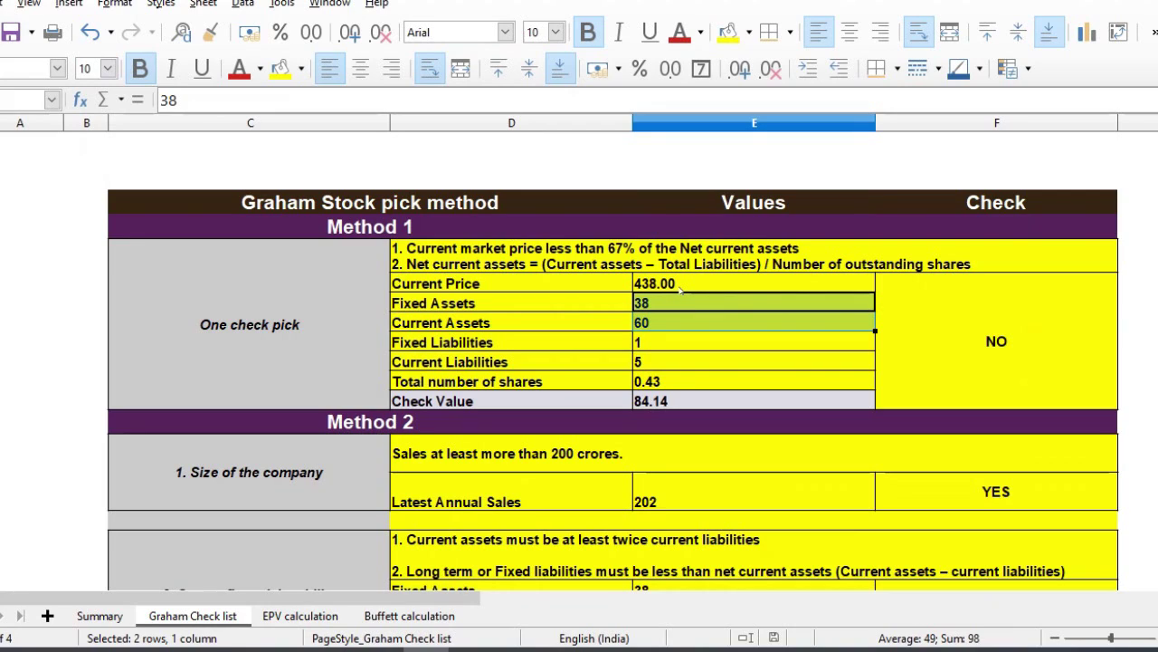
{"action": "key", "text": "Up"}
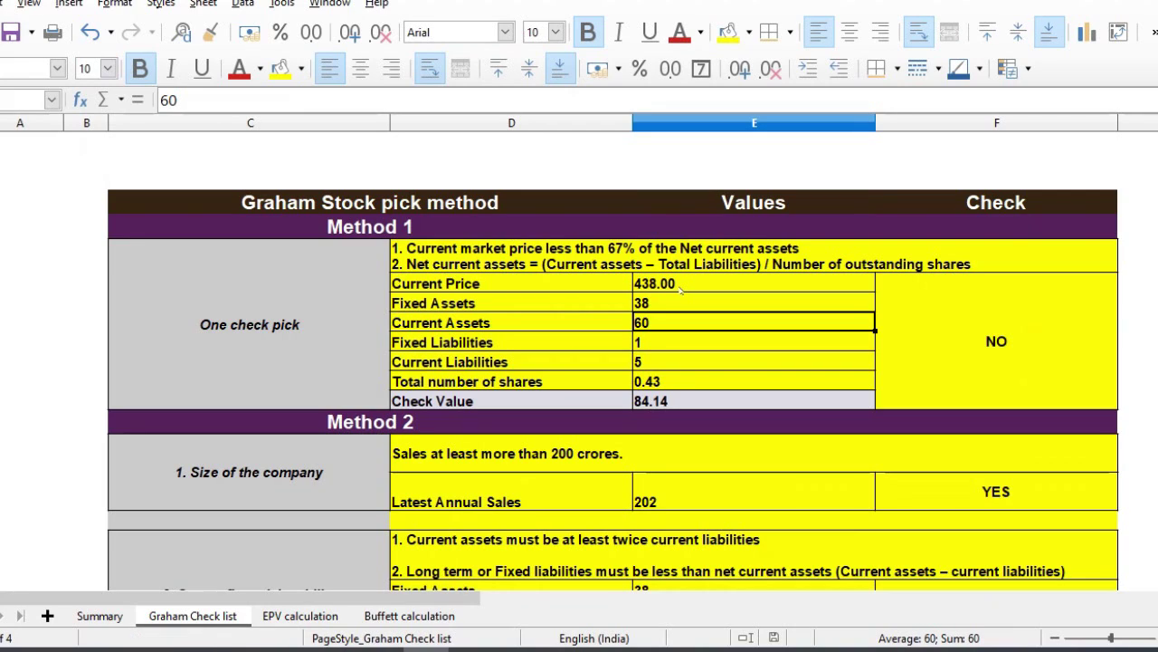
{"action": "key", "text": "Up"}
{"action": "key", "text": "Down"}
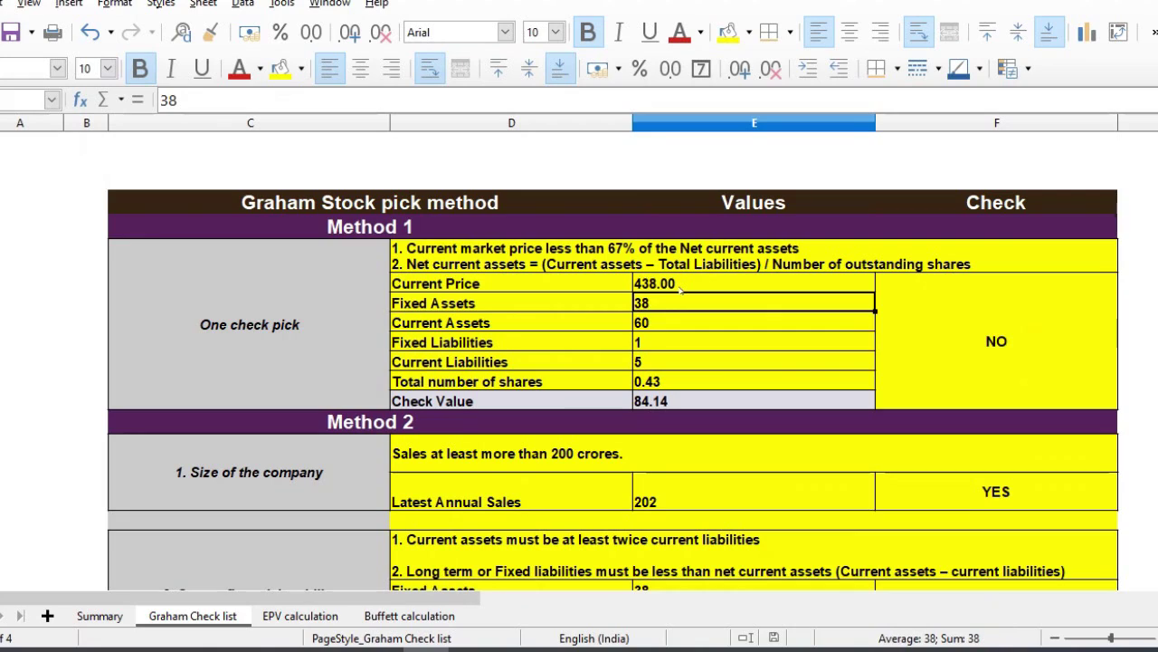
{"action": "key", "text": "shift+Down"}
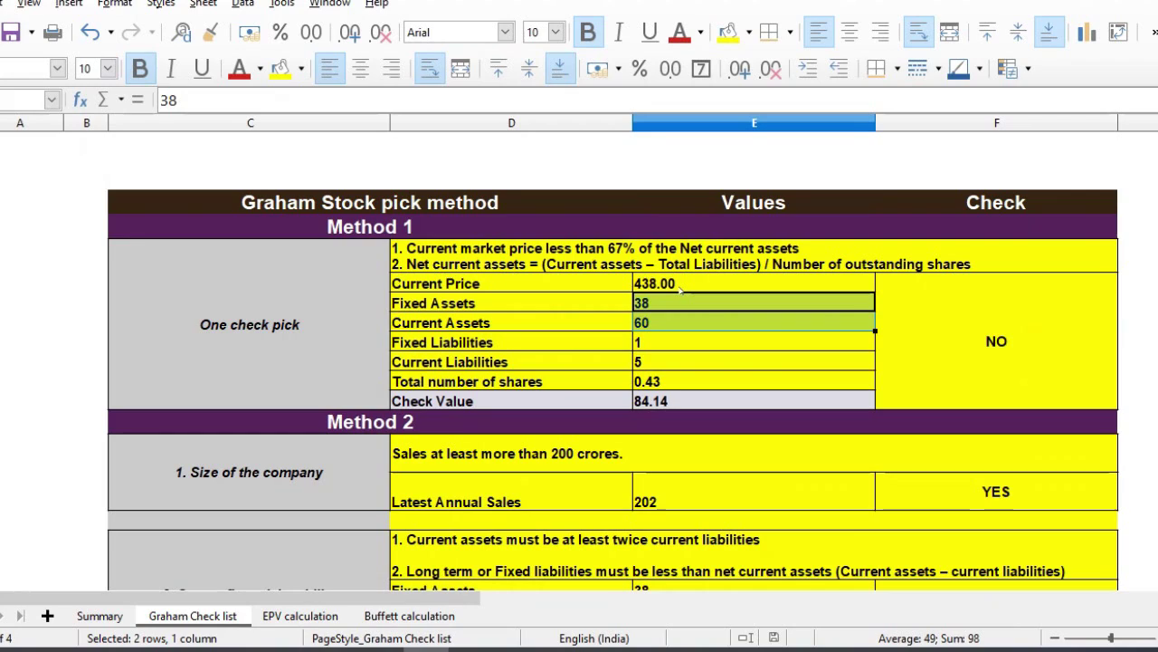
Check the fixed and current liabilities and the total number of shares under Method 1.
{"action": "left_click", "coordinate": [688, 350]}
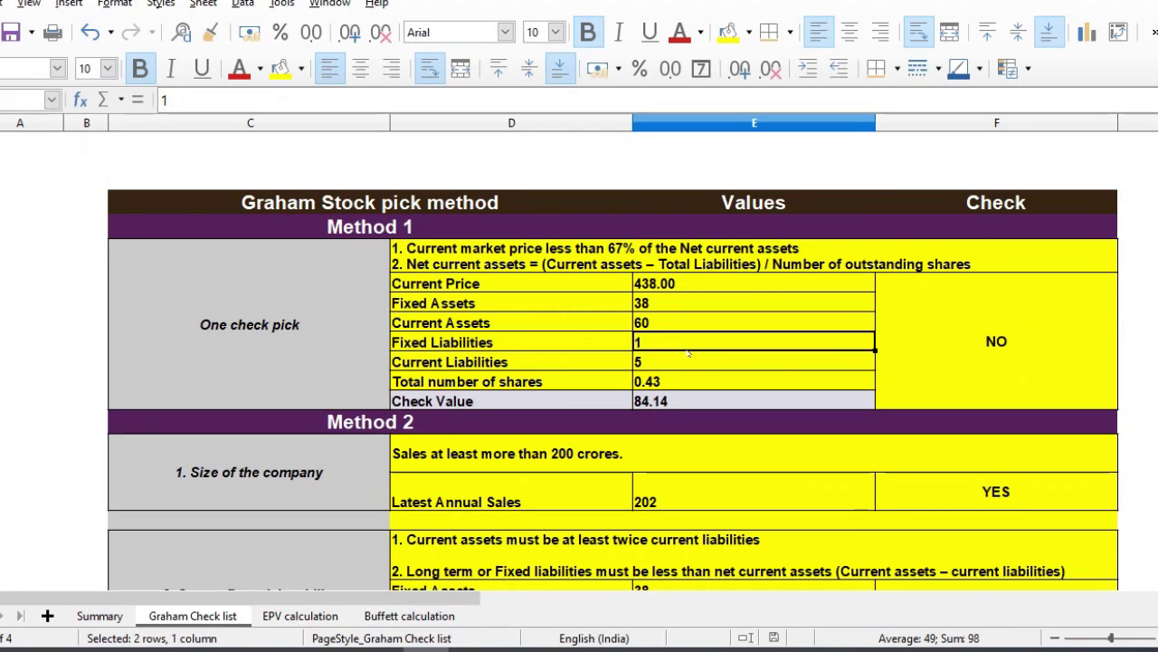
{"action": "key", "text": "shift+Down"}
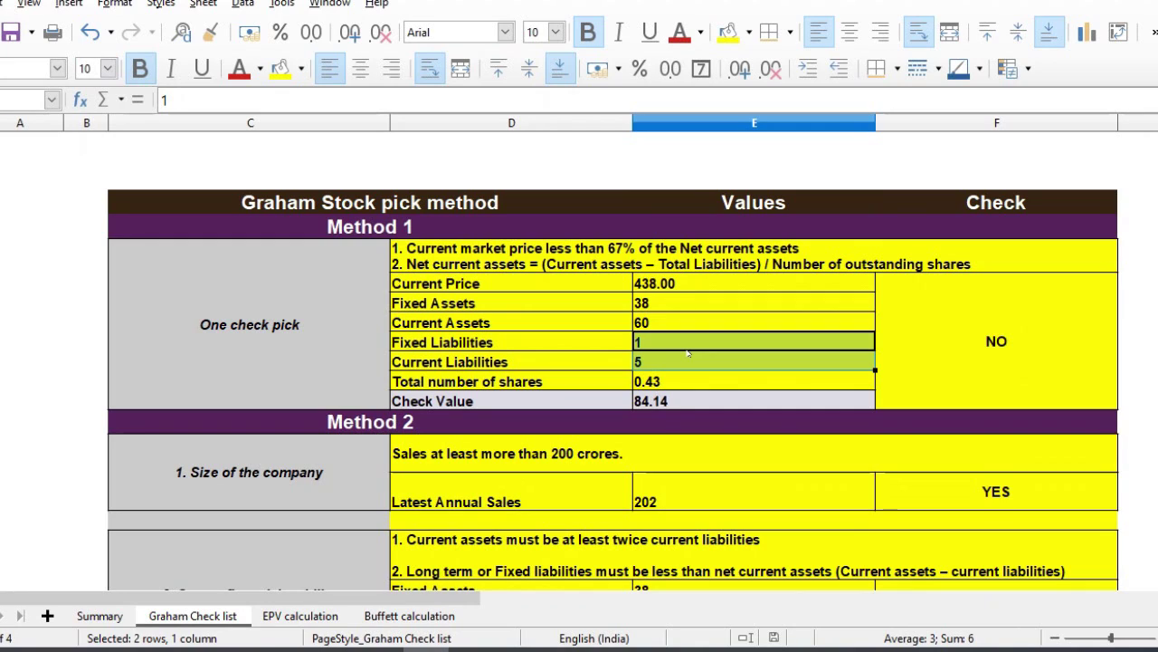
{"action": "key", "text": "Down"}
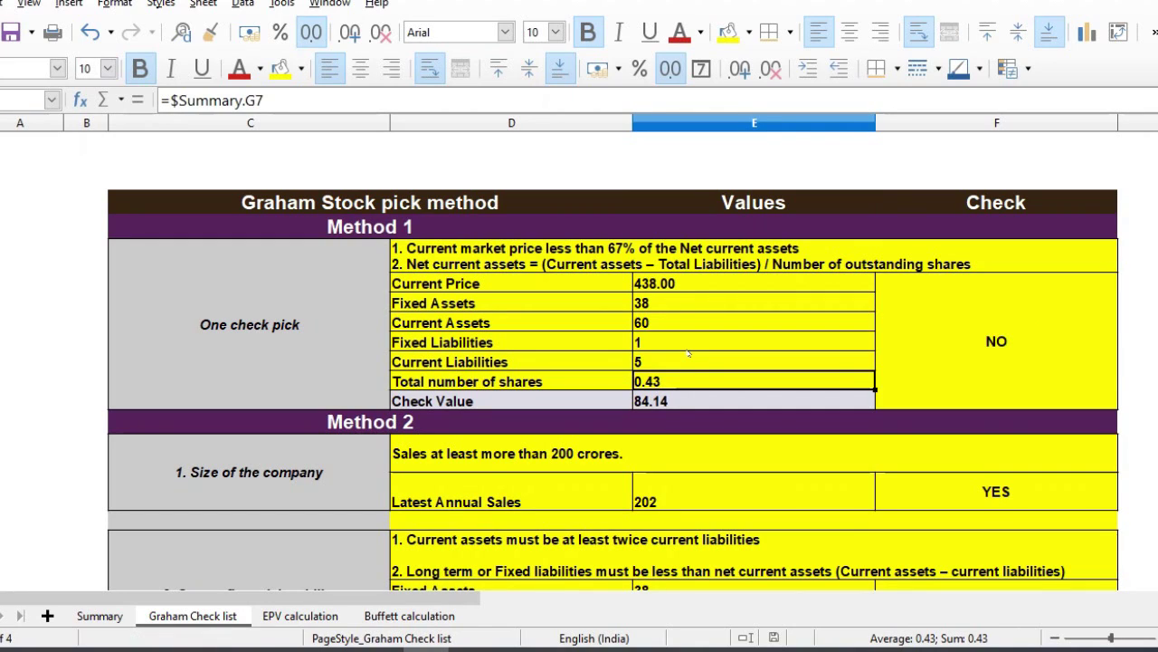
Check the latest annual sales against the company size criterion in Method 2.
{"action": "key", "text": "Down"}
{"action": "key", "text": "Down"}
{"action": "key", "text": "Down"}
{"action": "key", "text": "Down"}
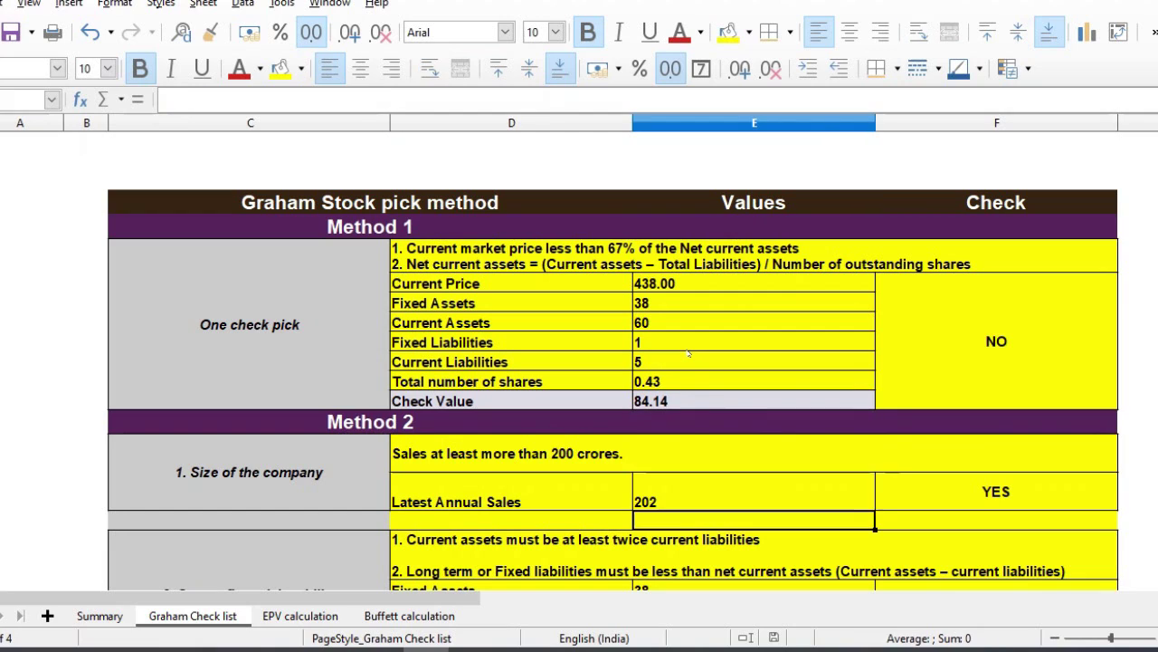
{"action": "key", "text": "Up"}
{"action": "key", "text": "shift+Down"}
{"action": "key", "text": "shift+Down"}
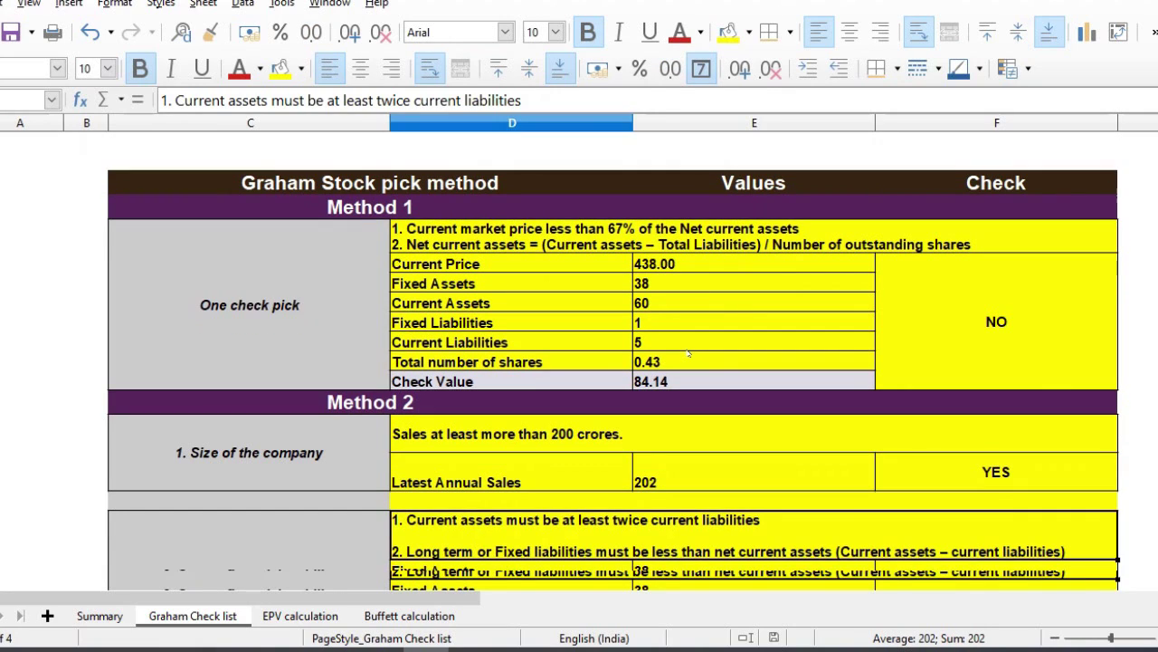
{"action": "key", "text": "shift+Up"}
{"action": "key", "text": "shift+Up"}
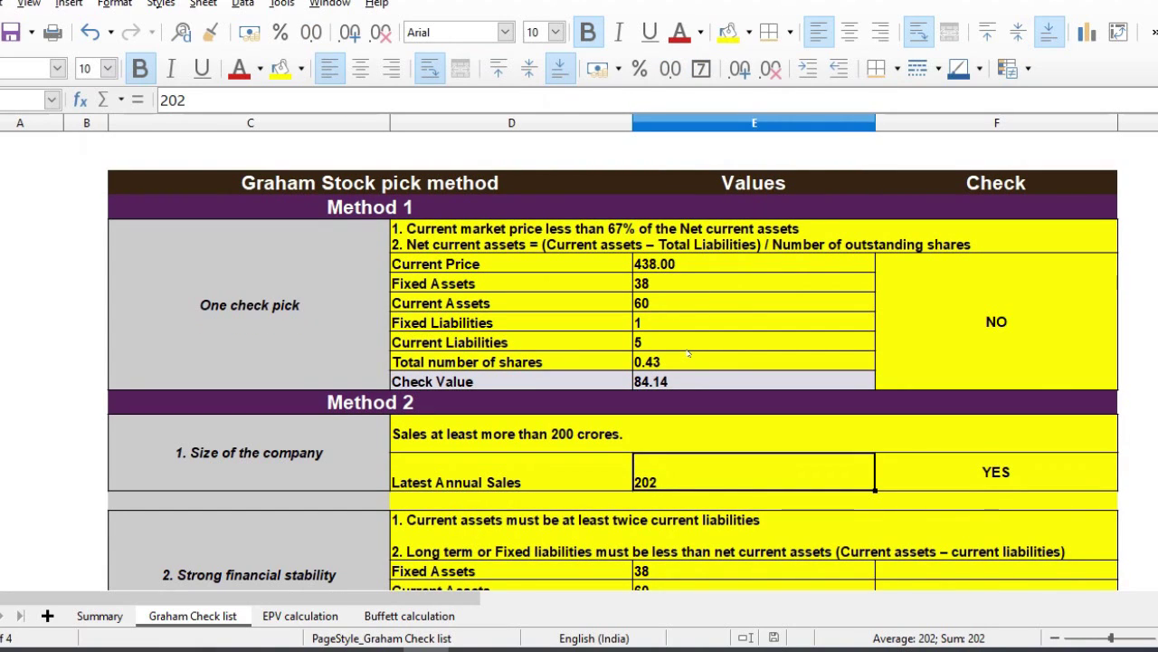
Examine the assets and liabilities listed under the strong financial stability criterion of Method 2.
{"action": "key", "text": "Down"}
{"action": "key", "text": "Down"}
{"action": "key", "text": "Down"}
{"action": "key", "text": "Down"}
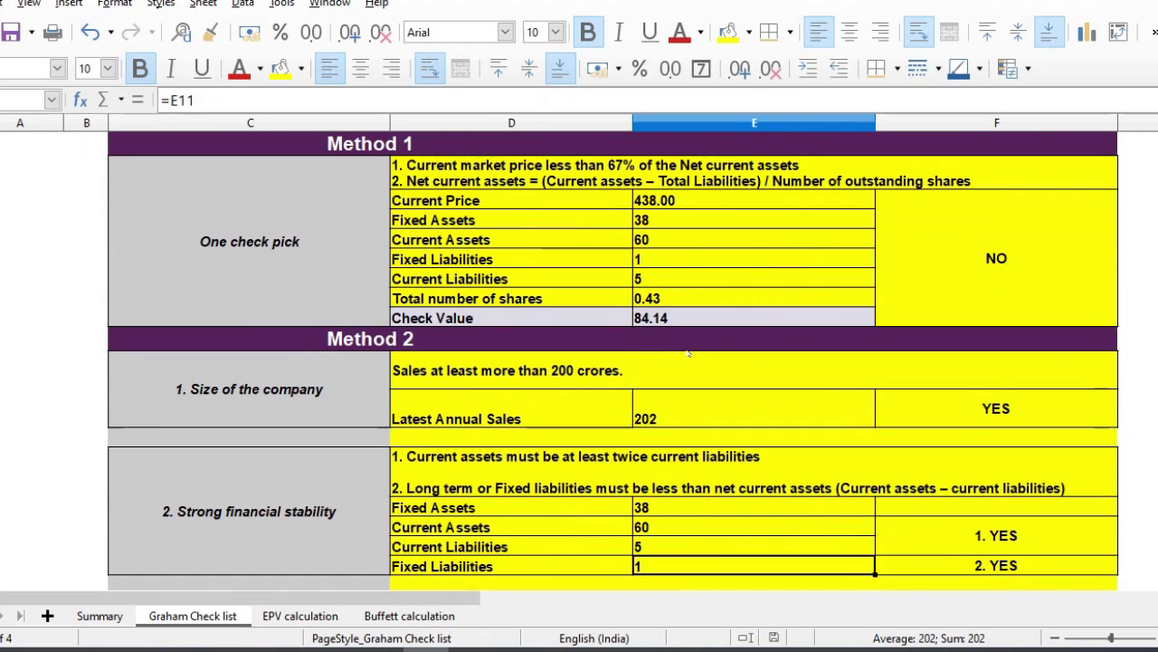
{"action": "key", "text": "Up"}
{"action": "key", "text": "Down"}
{"action": "key", "text": "Down"}
{"action": "key", "text": "Down"}
{"action": "key", "text": "Down"}
{"action": "key", "text": "Up"}
{"action": "key", "text": "Up"}
{"action": "key", "text": "shift+Up"}
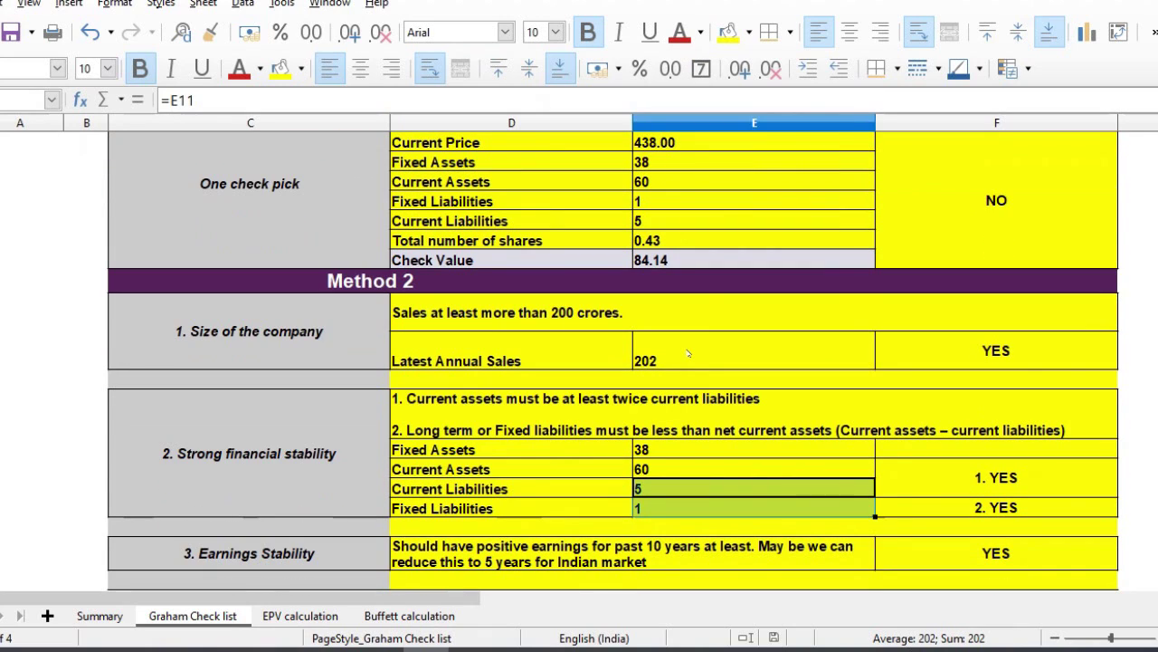
{"action": "key", "text": "Up"}
{"action": "key", "text": "Up"}
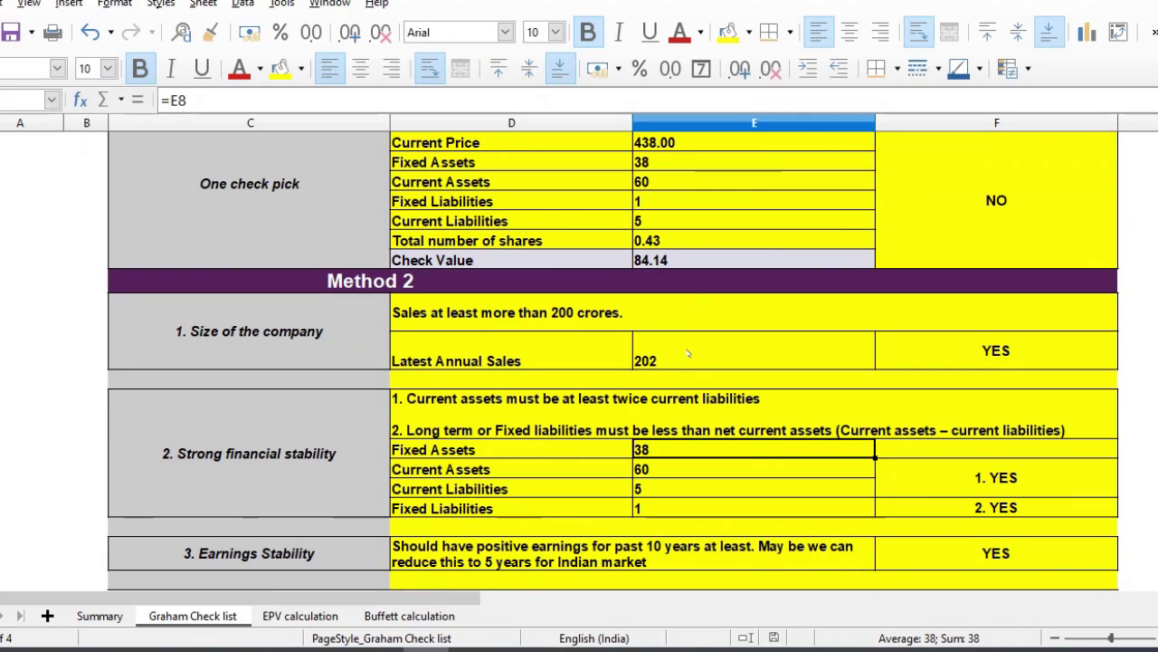
{"action": "key", "text": "Down"}
{"action": "key", "text": "Down"}
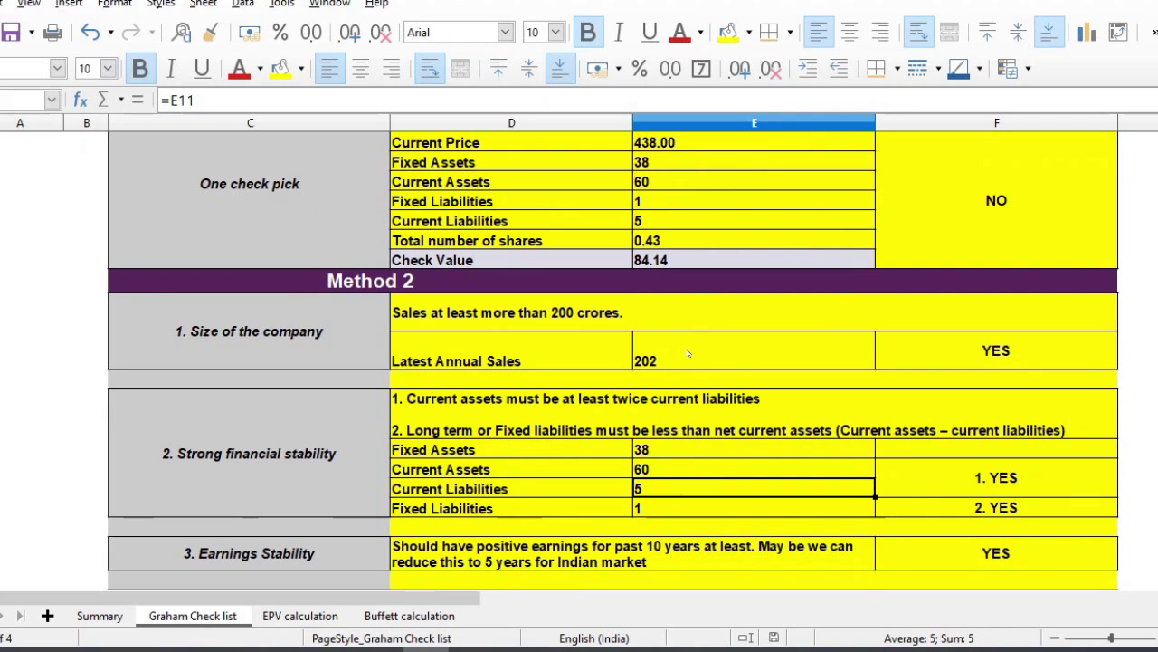
{"action": "key", "text": "Down"}
{"action": "key", "text": "Down"}
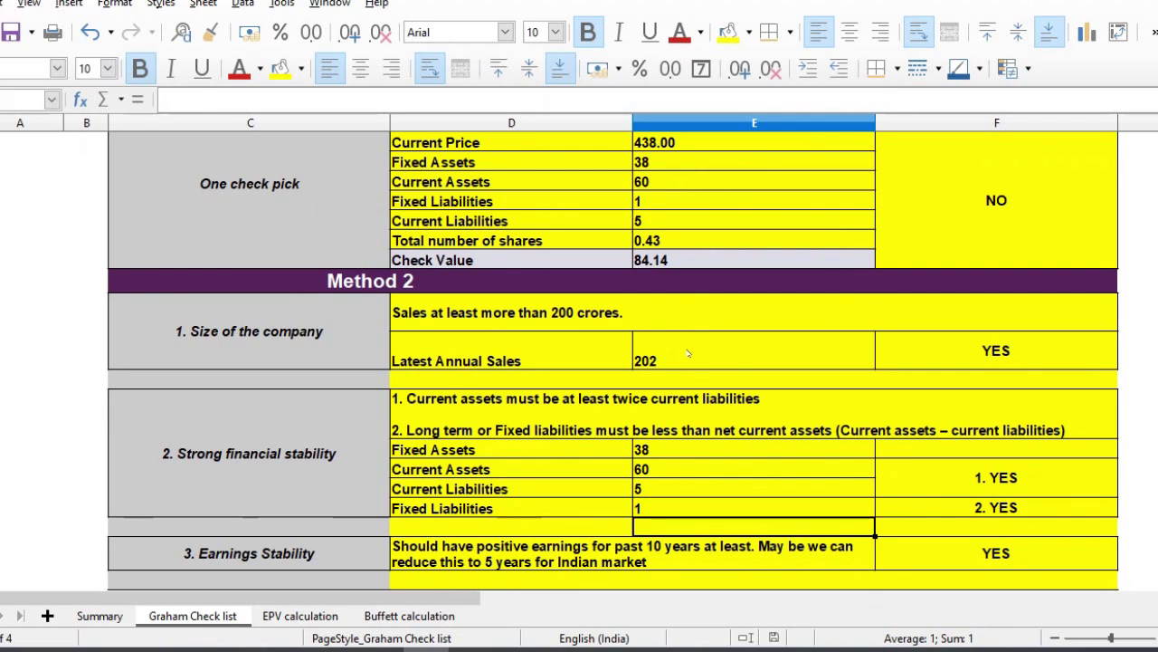
Review the earnings stability and dividend record criteria in Method 2.
{"action": "key", "text": "Down"}
{"action": "key", "text": "Down"}
{"action": "key", "text": "Down"}
{"action": "key", "text": "Down"}
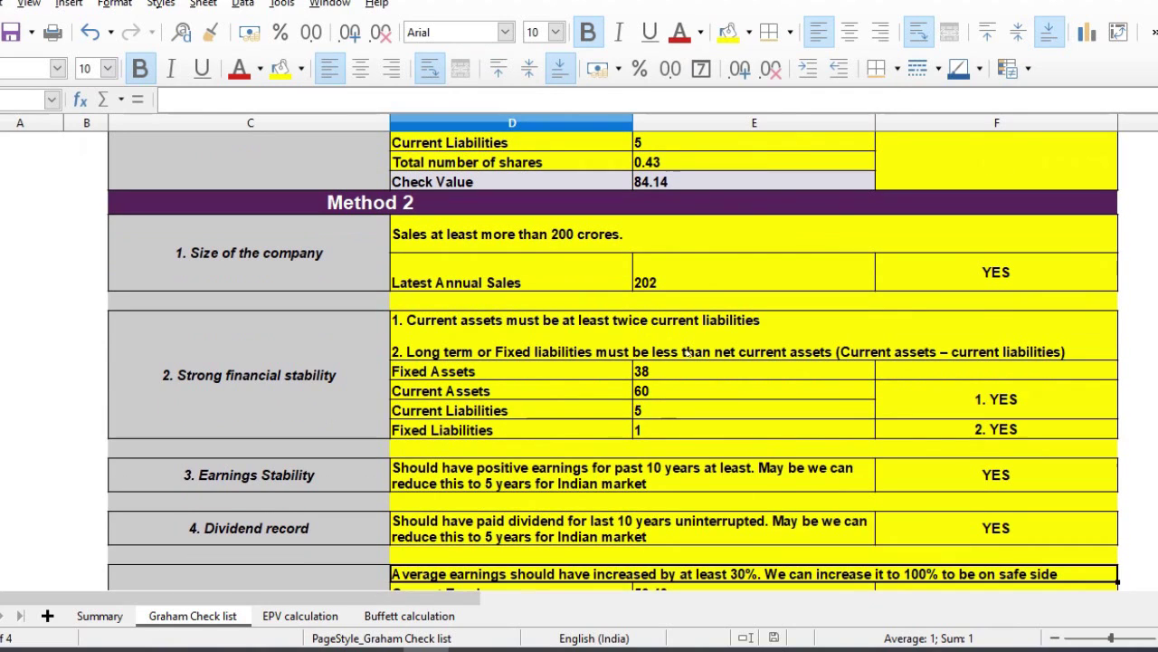
{"action": "key", "text": "Up"}
{"action": "key", "text": "Up"}
{"action": "key", "text": "Up"}
{"action": "key", "text": "Up"}
{"action": "key", "text": "Down"}
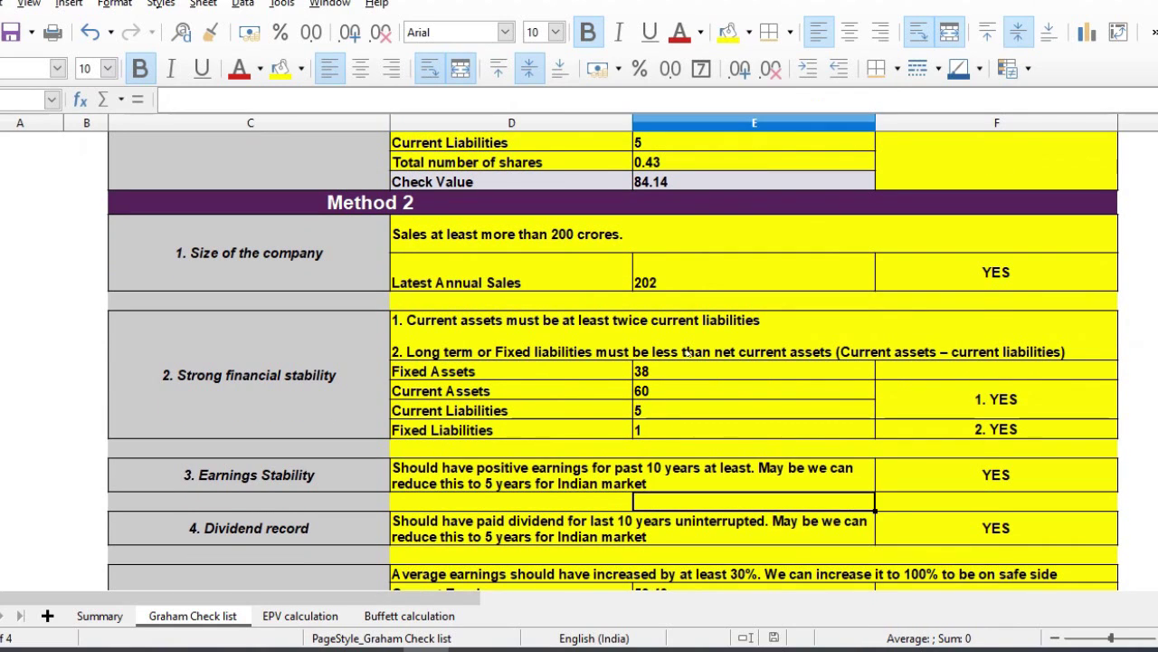
{"action": "key", "text": "Down"}
{"action": "key", "text": "Down"}
{"action": "key", "text": "Up"}
{"action": "key", "text": "Down"}
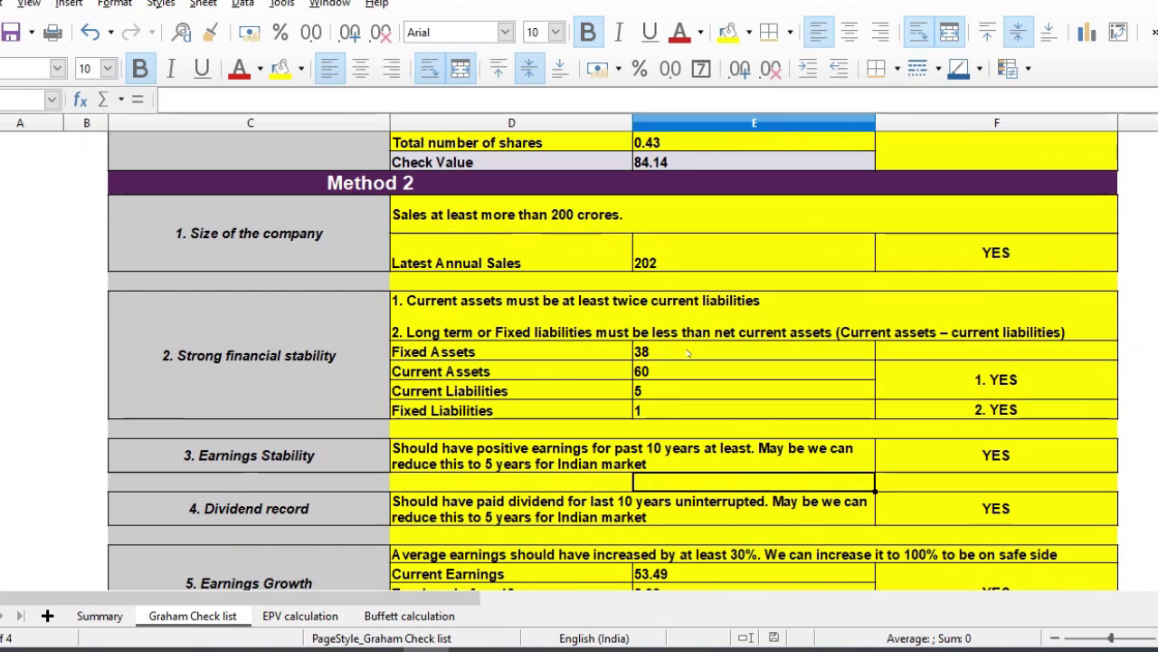
{"action": "key", "text": "Up"}
Check the current earnings calculation under the Earnings Growth criterion.
{"action": "key", "text": "Down"}
{"action": "key", "text": "Down"}
{"action": "key", "text": "Down"}
{"action": "key", "text": "Down"}
{"action": "key", "text": "Down"}
{"action": "key", "text": "Down"}
{"action": "key", "text": "Down"}
{"action": "key", "text": "Down"}
{"action": "key", "text": "Down"}
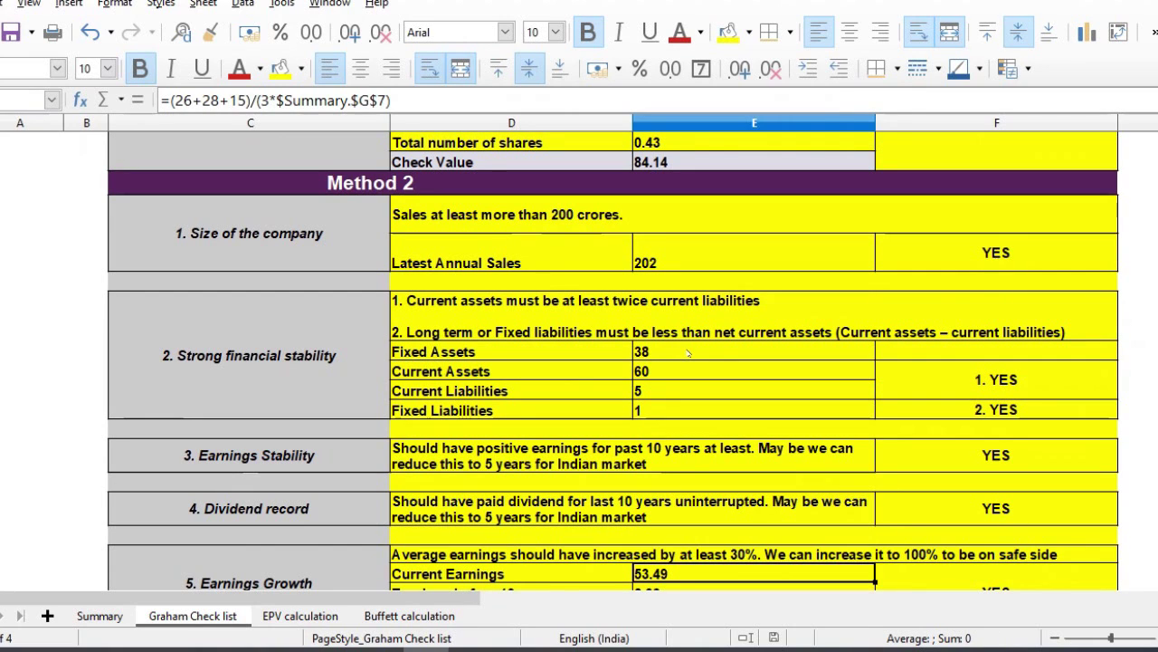
Examine the current earnings, earnings before 10 years and check value of the Earnings Growth criterion.
{"action": "key", "text": "Up"}
{"action": "key", "text": "Up"}
{"action": "key", "text": "Up"}
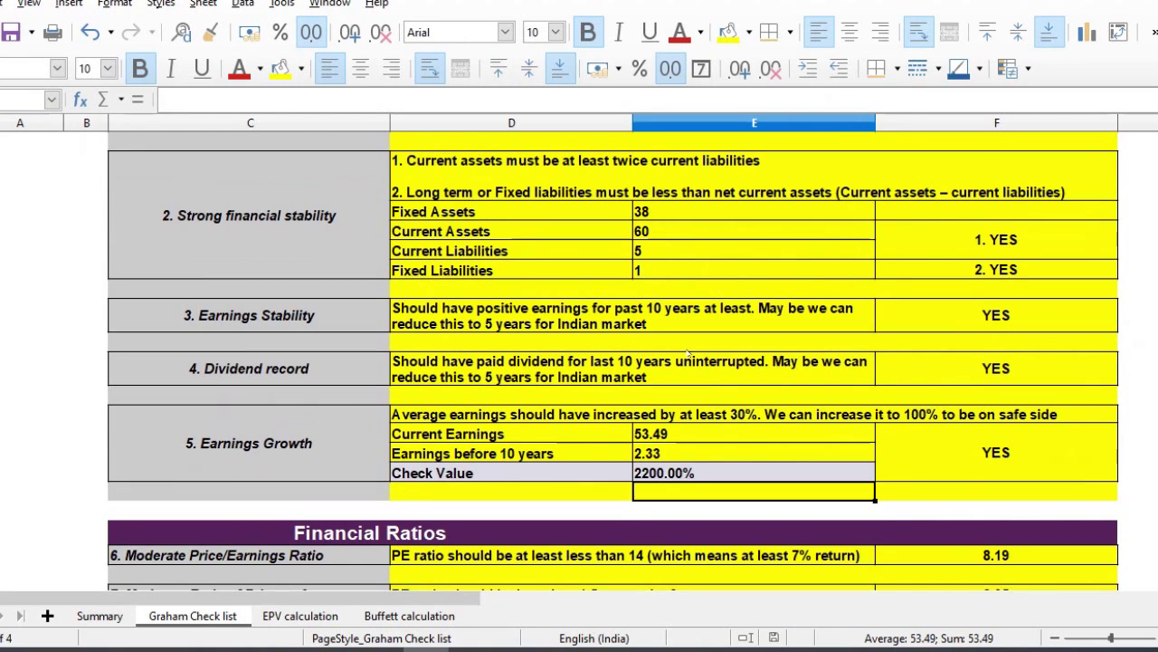
{"action": "key", "text": "shift+Up"}
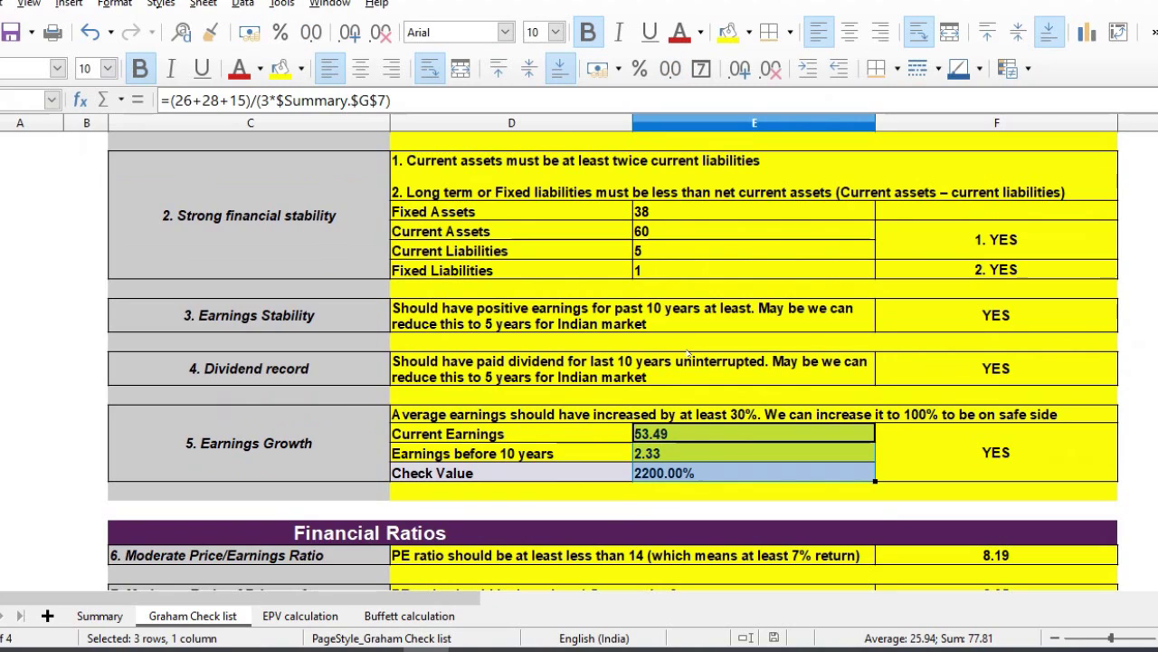
{"action": "left_click", "coordinate": [731, 478]}
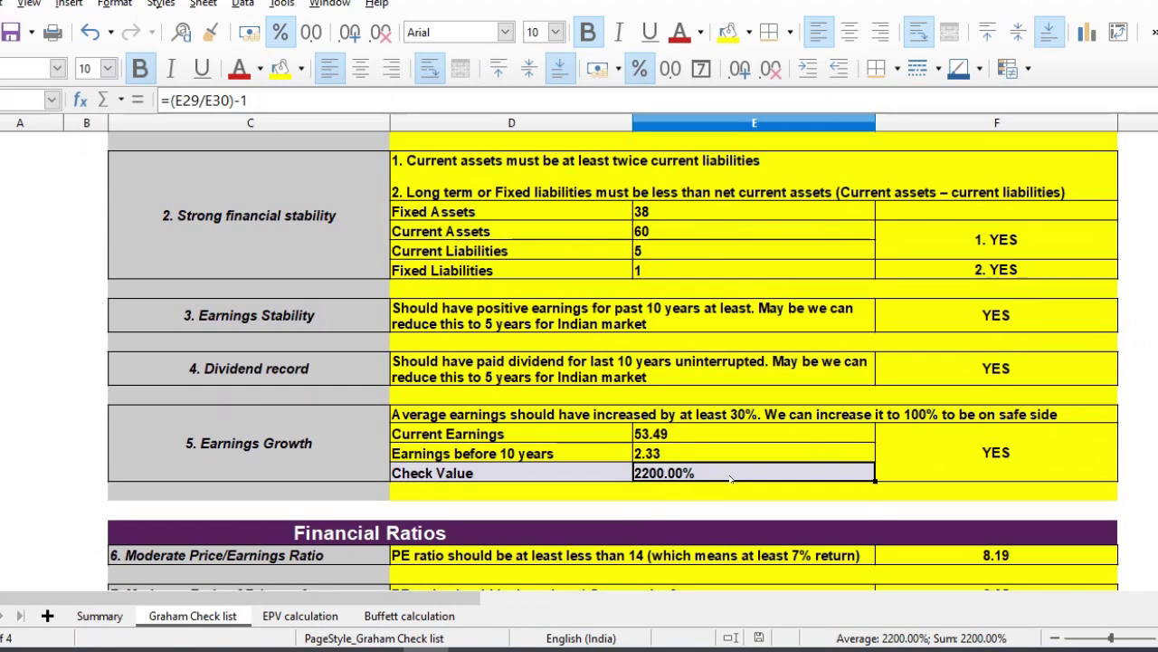
{"action": "key", "text": "Down"}
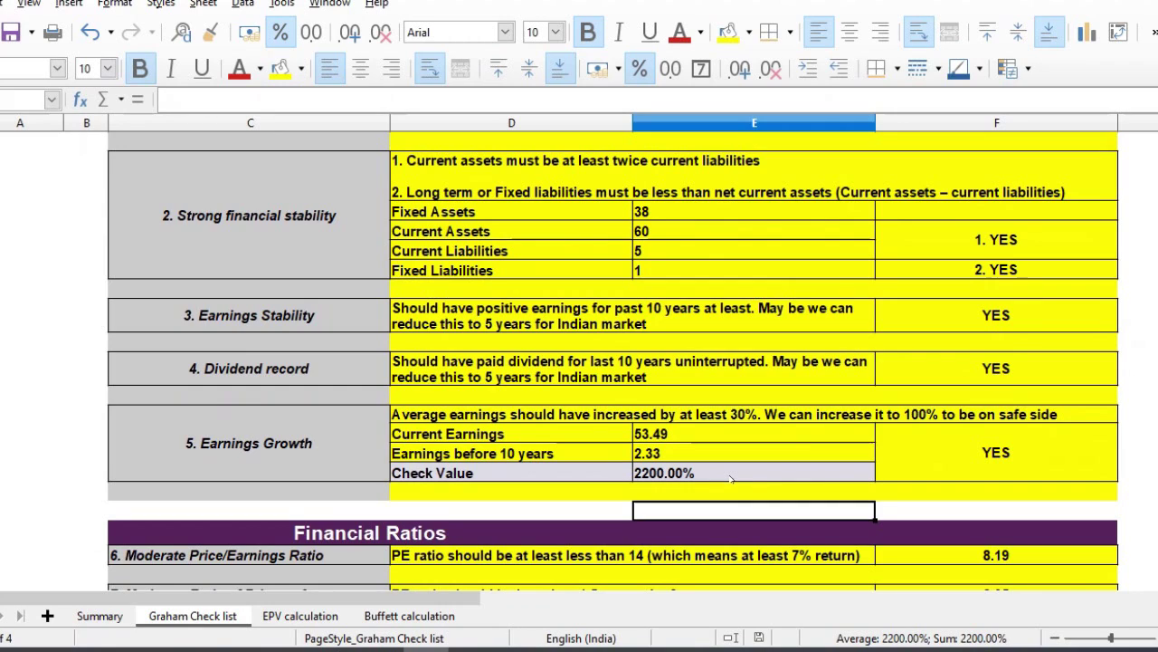
{"action": "key", "text": "Up"}
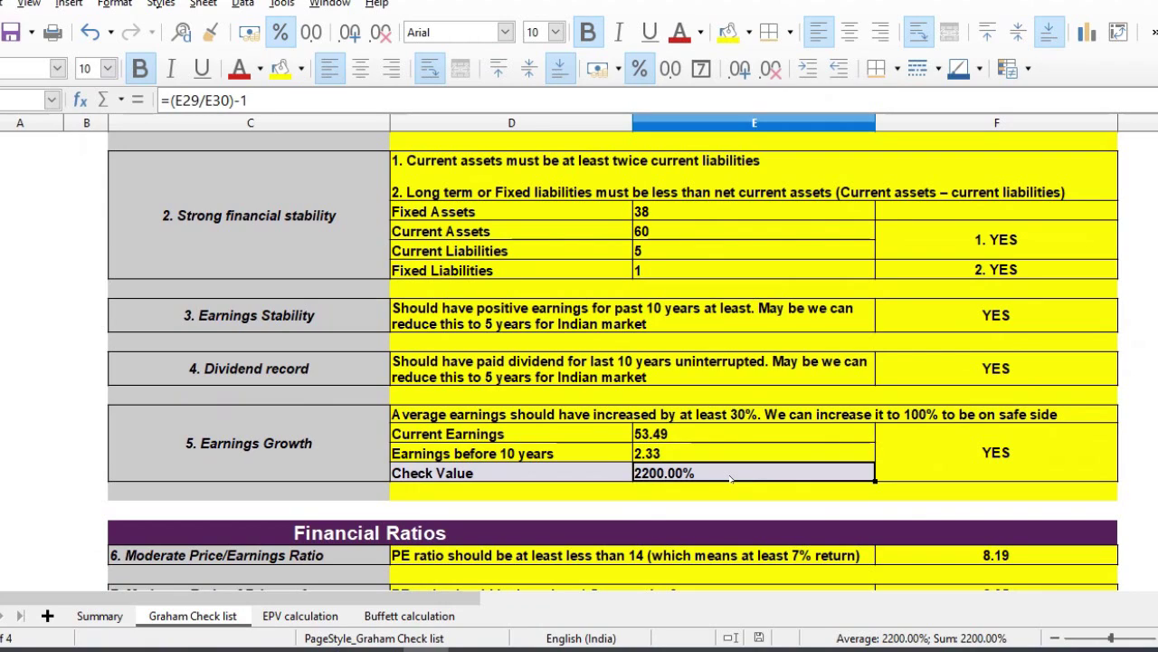
Check the price/earnings ratio and its formula against the PE criterion under Financial Ratios.
{"action": "key", "text": "Down"}
{"action": "key", "text": "Down"}
{"action": "key", "text": "Down"}
{"action": "key", "text": "Down"}
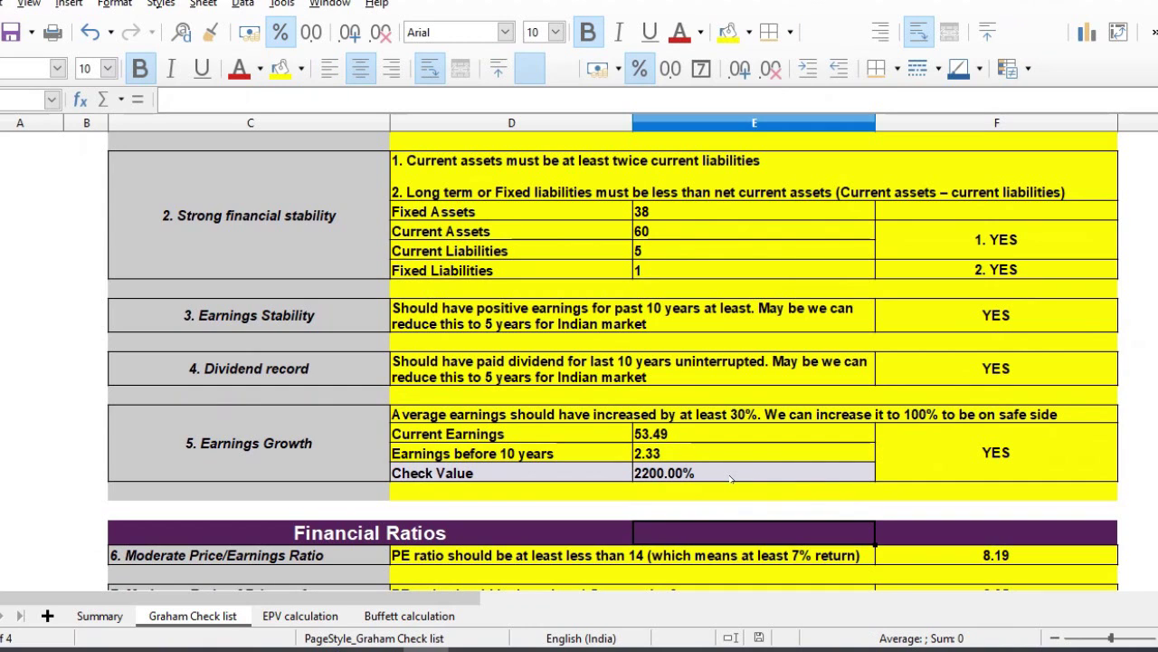
{"action": "key", "text": "Down"}
{"action": "key", "text": "Down"}
{"action": "key", "text": "Down"}
{"action": "key", "text": "Down"}
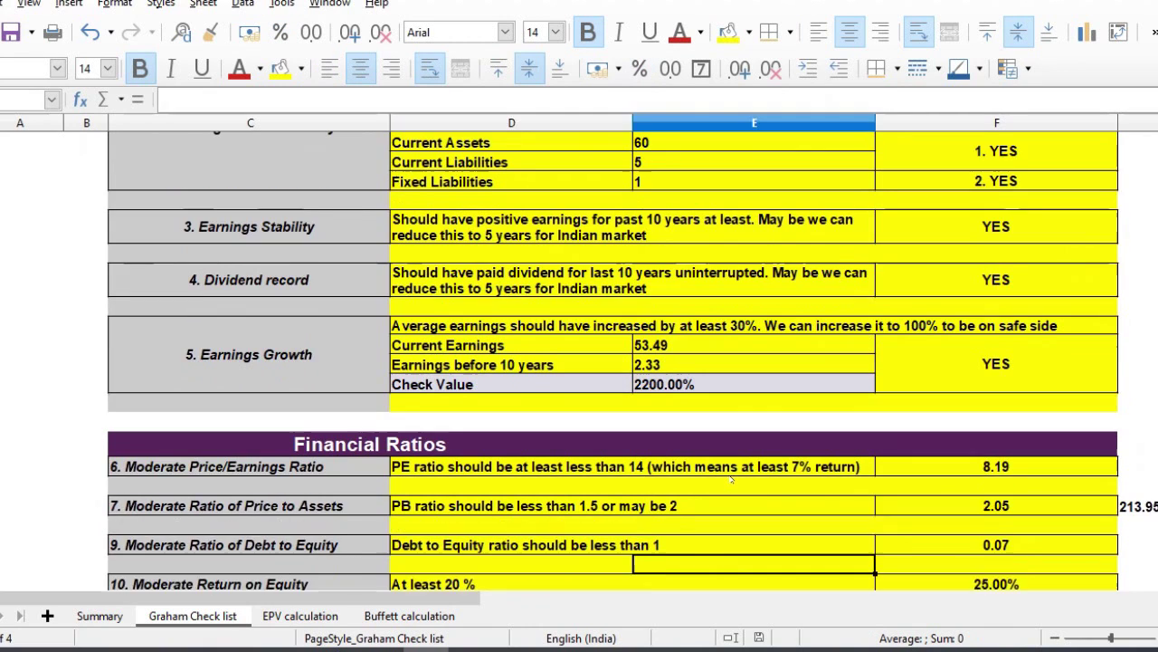
{"action": "key", "text": "Up"}
{"action": "key", "text": "Up"}
{"action": "key", "text": "Up"}
{"action": "key", "text": "Up"}
{"action": "key", "text": "Right"}
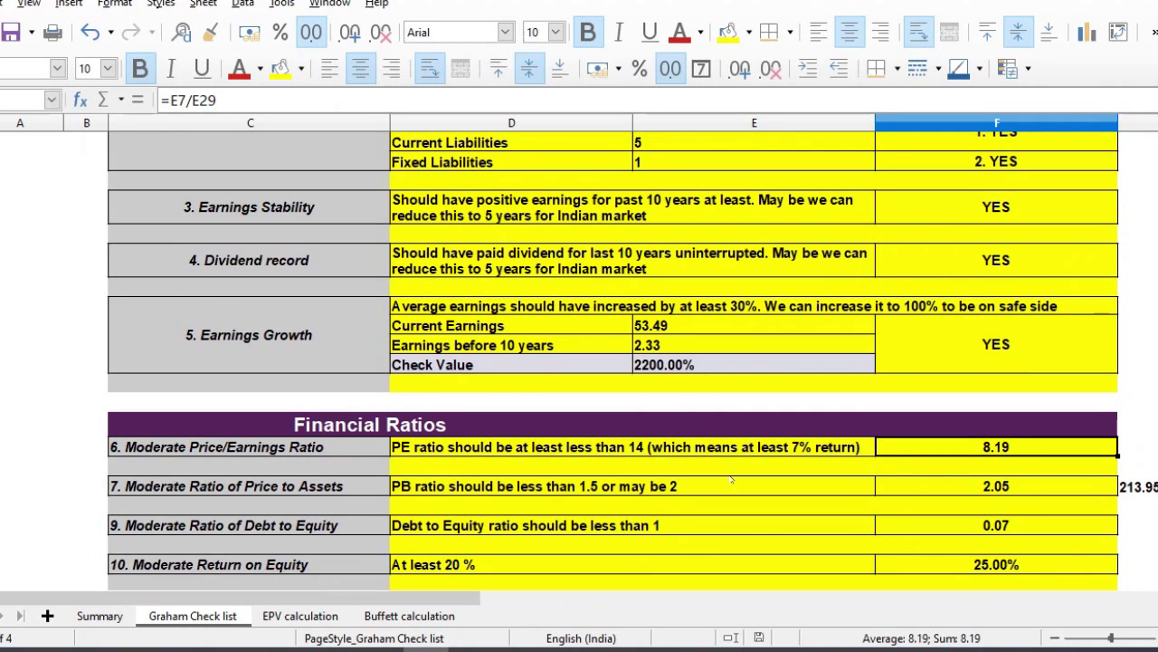
Check the price to assets ratio and its formula against the PB criterion.
{"action": "key", "text": "Down"}
{"action": "key", "text": "Down"}
{"action": "key", "text": "Up"}
{"action": "key", "text": "Down"}
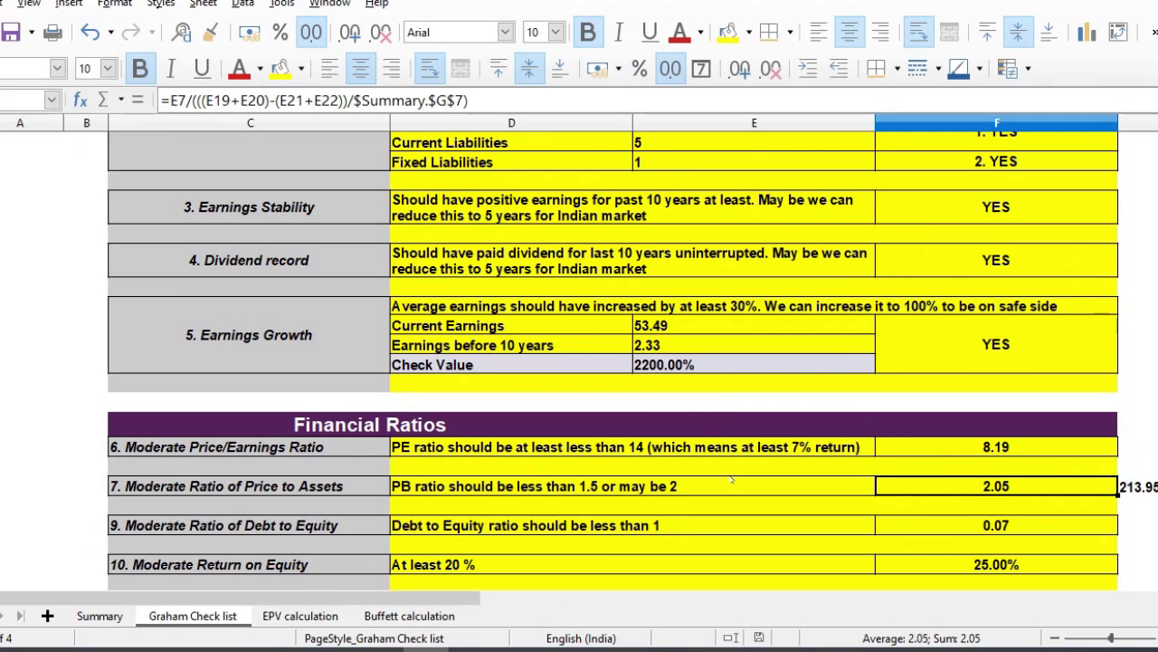
{"action": "key", "text": "Down"}
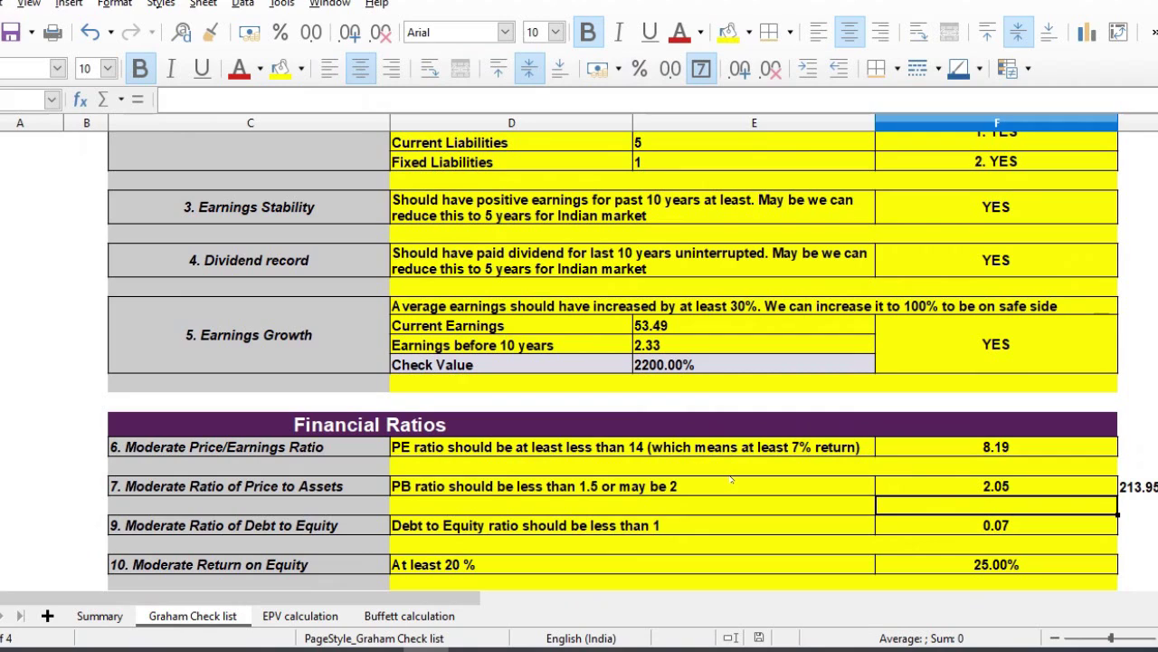
{"action": "key", "text": "Up"}
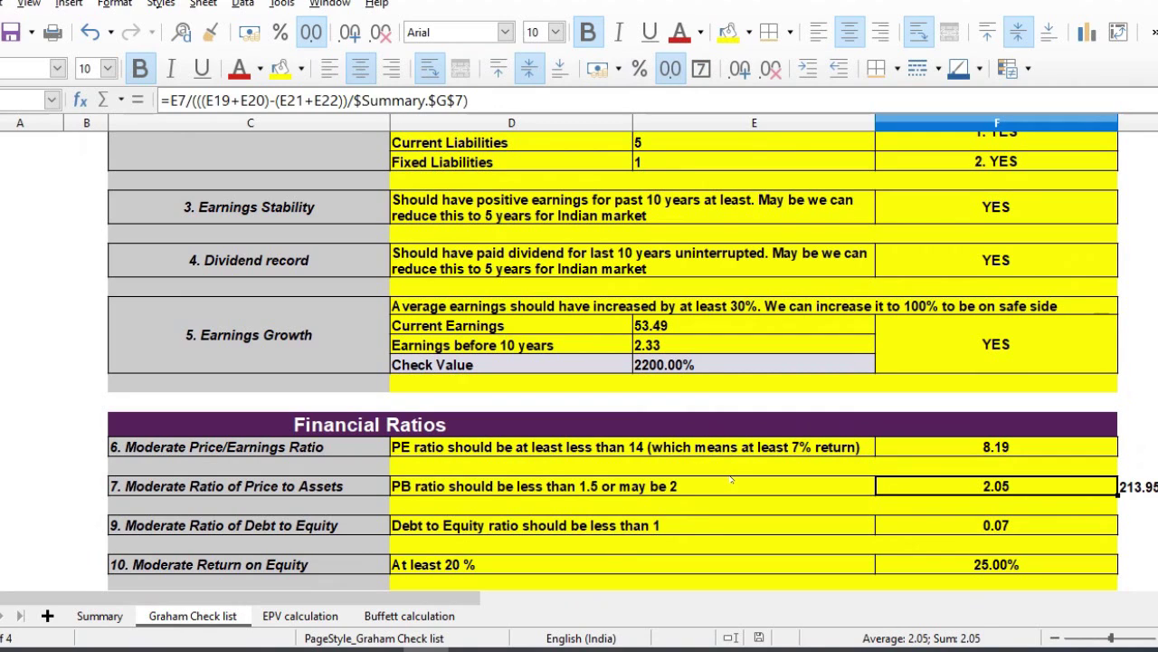
Check the debt to equity ratio and its formula against the criterion under Financial Ratios.
{"action": "key", "text": "Down"}
{"action": "key", "text": "Down"}
{"action": "key", "text": "Down"}
{"action": "key", "text": "Down"}
{"action": "key", "text": "Down"}
{"action": "key", "text": "Down"}
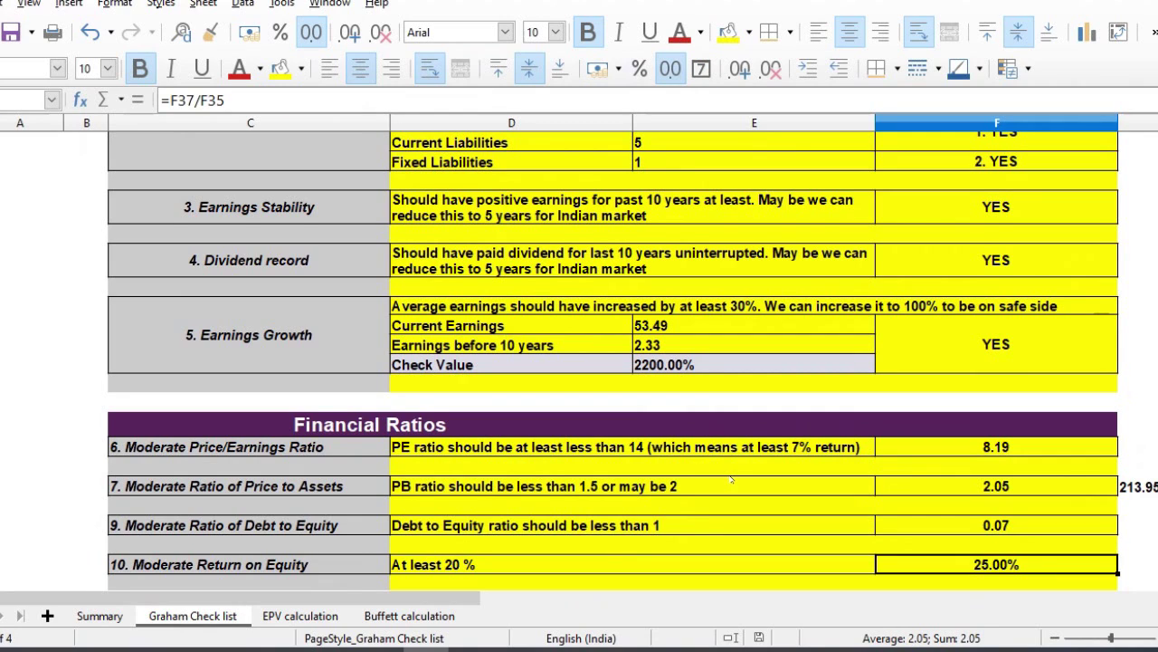
{"action": "key", "text": "Up"}
{"action": "key", "text": "Up"}
{"action": "key", "text": "Up"}
{"action": "key", "text": "Up"}
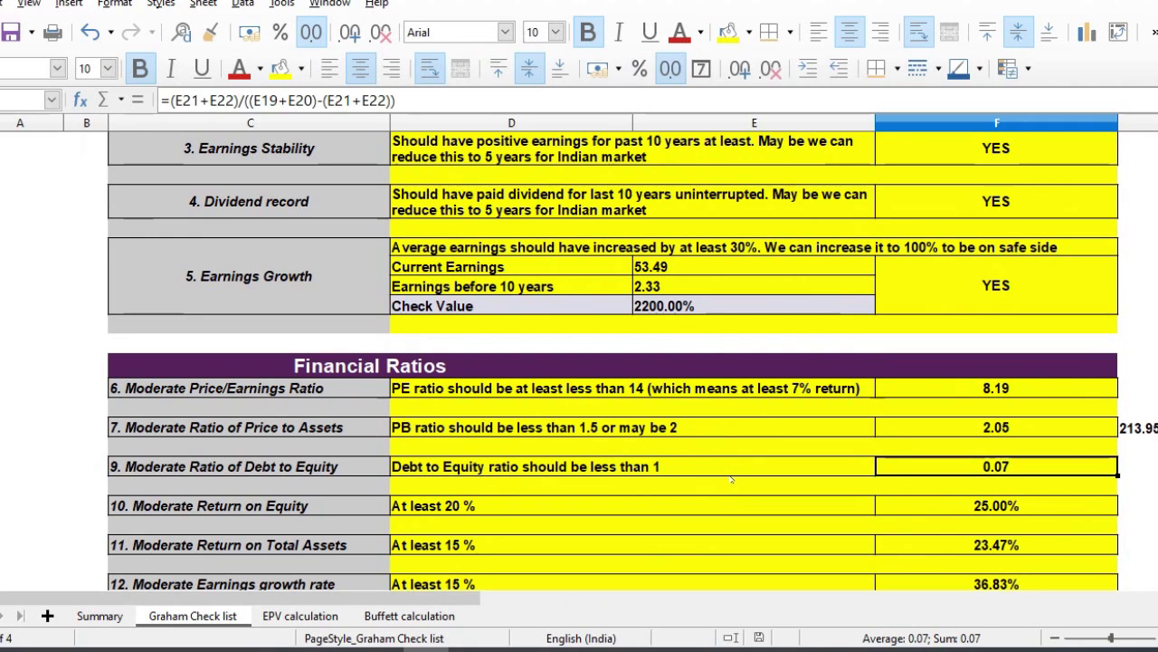
Compare the return on equity and return on total assets with their minimum percentages.
{"action": "key", "text": "Down"}
{"action": "key", "text": "Down"}
{"action": "key", "text": "shift+Down"}
{"action": "key", "text": "shift+Down"}
{"action": "key", "text": "shift+Down"}
{"action": "key", "text": "shift+Down"}
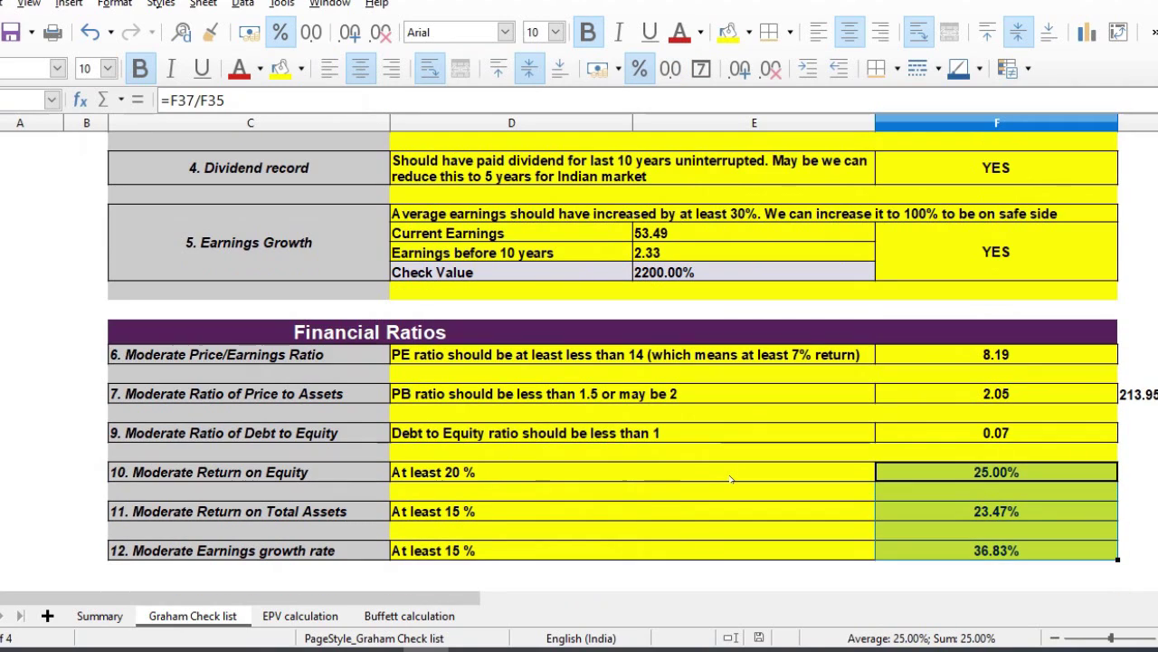
{"action": "key", "text": "Up"}
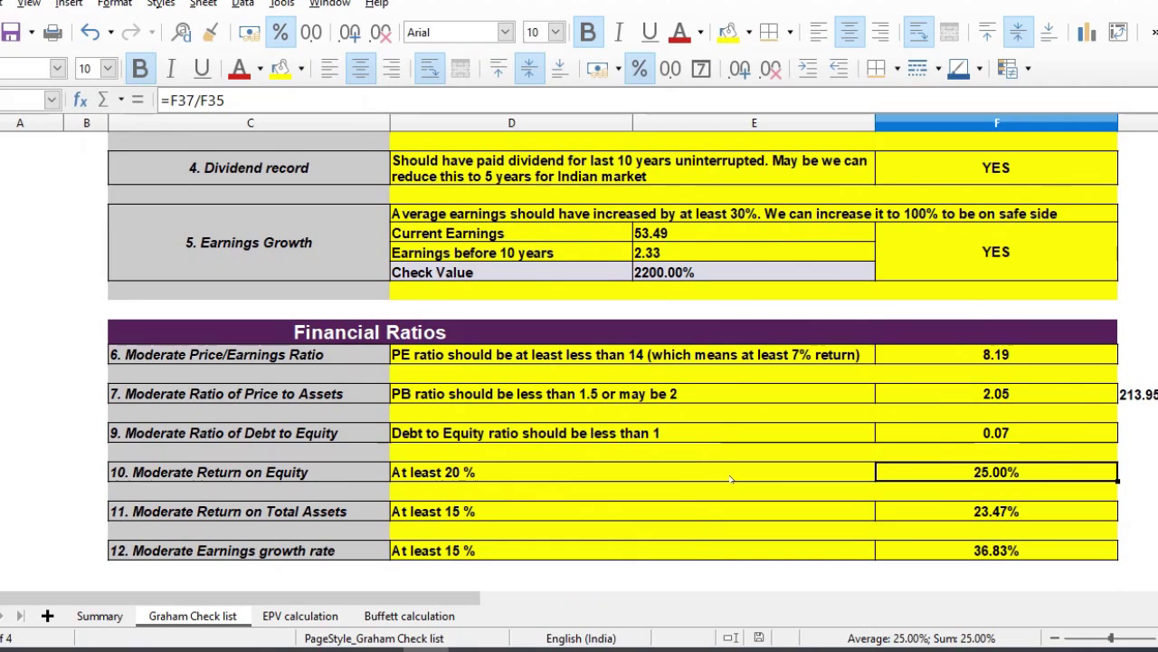
{"action": "key", "text": "Down"}
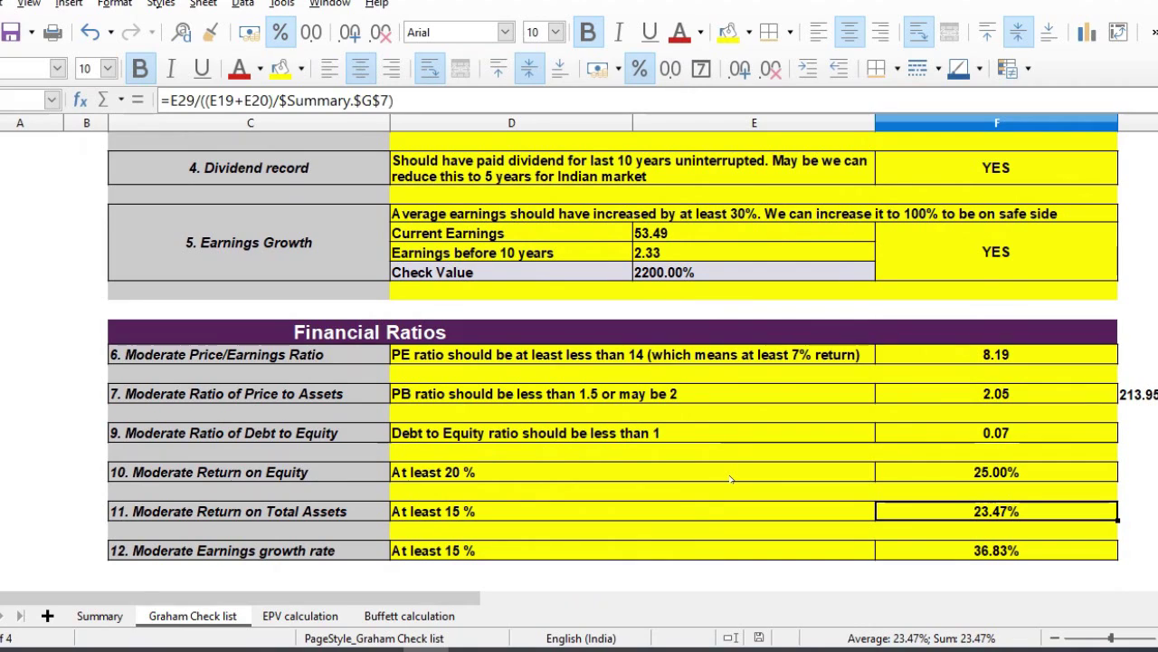
Compare the earnings growth rate with its minimum percentage in the last Financial Ratios row.
{"action": "key", "text": "Down"}
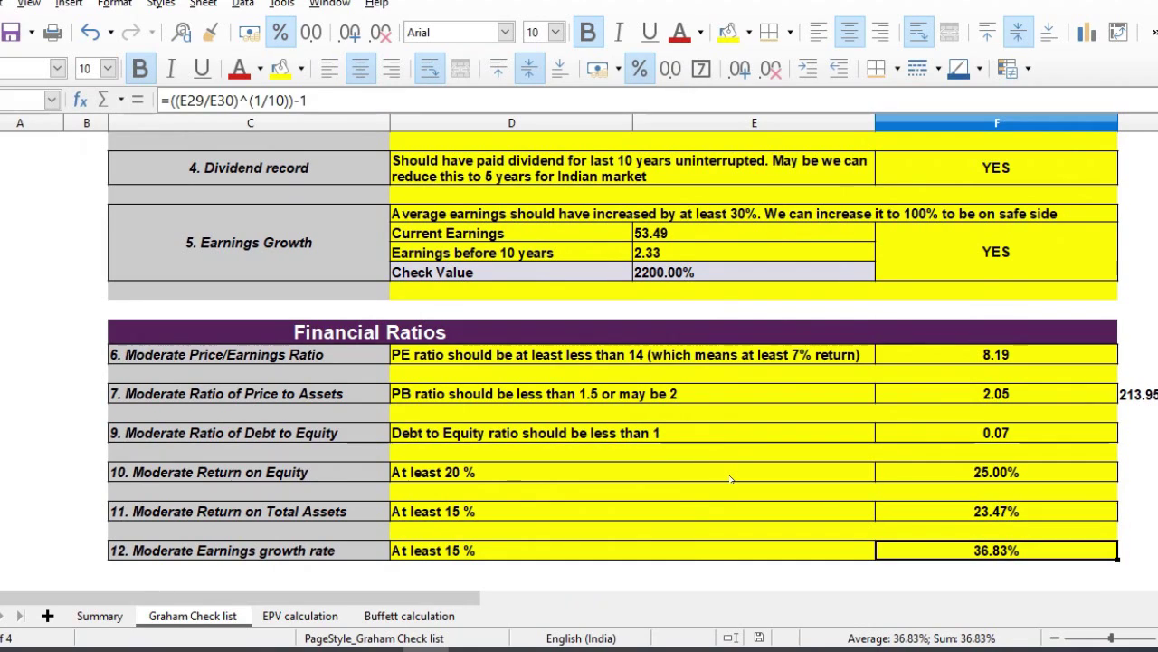
{"action": "key", "text": "Left"}
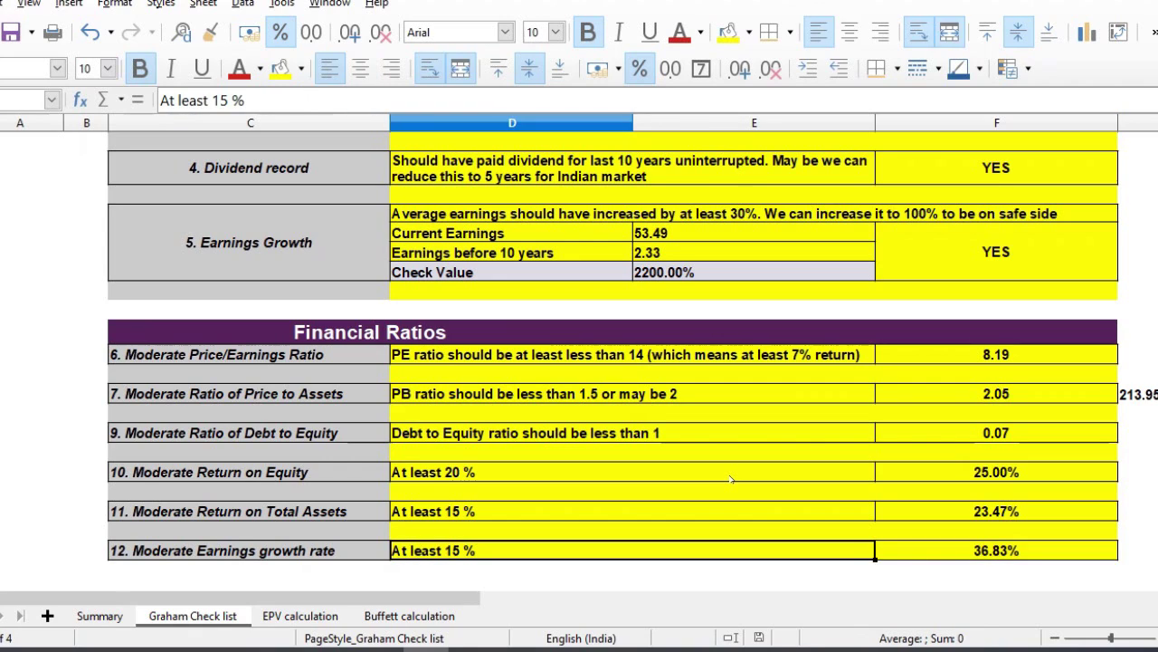
{"action": "key", "text": "Right"}
{"action": "key", "text": "Left"}
{"action": "key", "text": "Left"}
{"action": "key", "text": "shift+Right"}
{"action": "key", "text": "shift+Right"}
{"action": "key", "text": "shift+Left"}
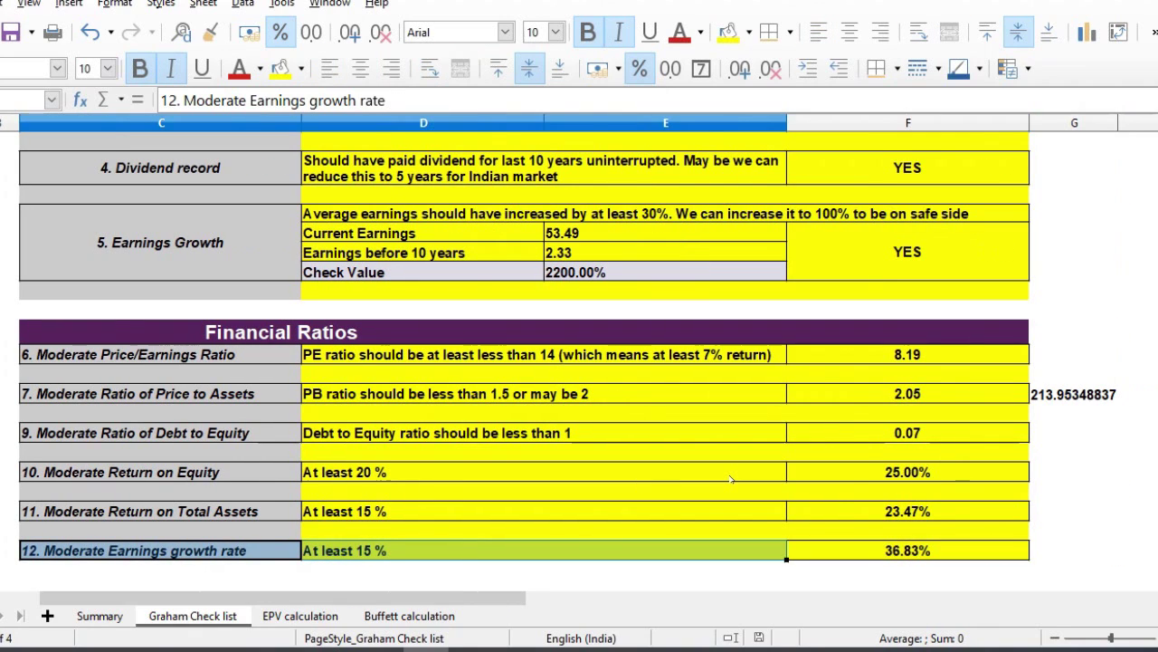
{"action": "key", "text": "shift+Left"}
{"action": "key", "text": "shift+Left"}
{"action": "key", "text": "shift+Left"}
{"action": "key", "text": "Right"}
{"action": "key", "text": "Right"}
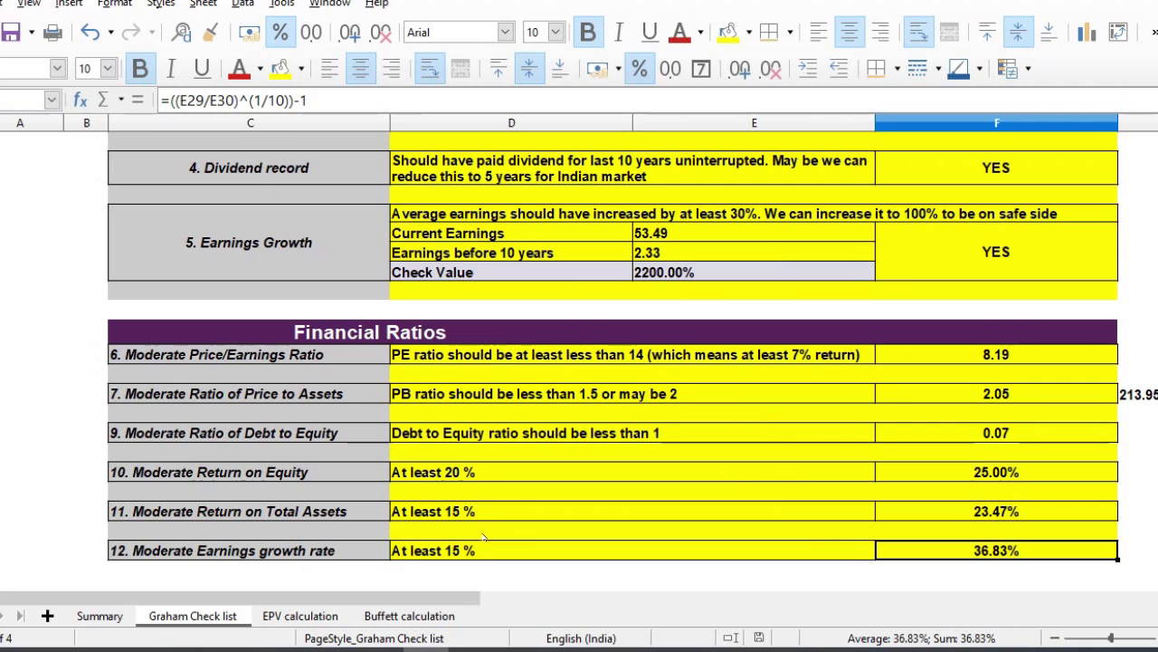
Open the EPV calculation sheet and inspect the averaging formula for income from operations.
{"action": "key", "text": "ctrl+Page_Down"}
{"action": "key", "text": "Down"}
{"action": "key", "text": "Right"}
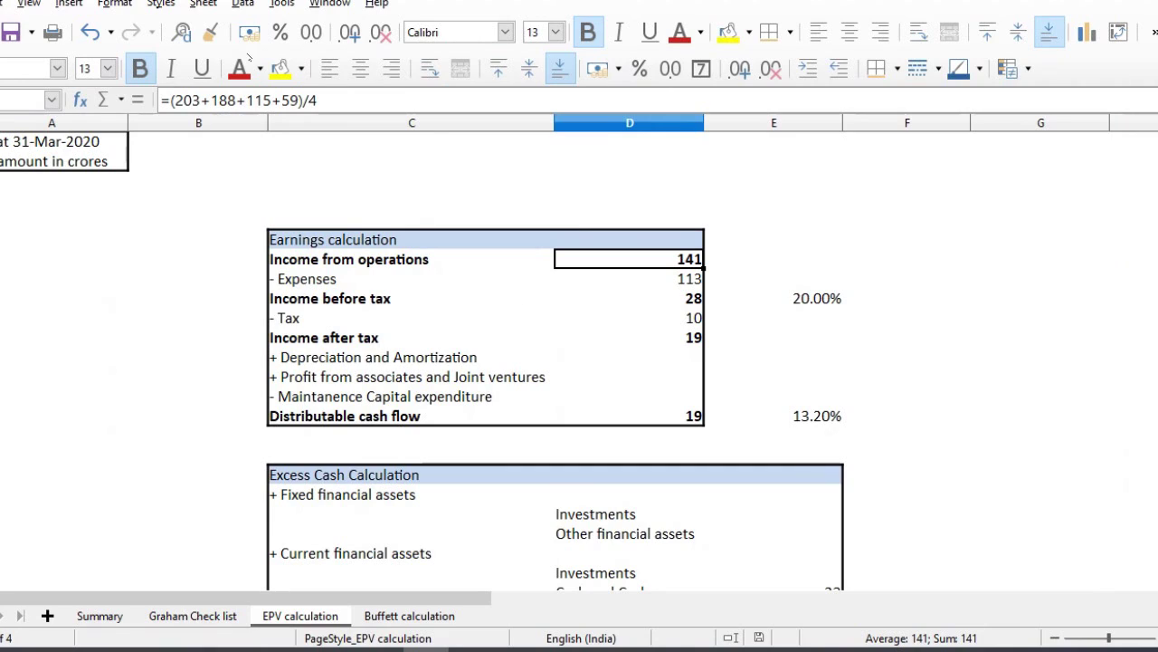
{"action": "double_click", "coordinate": [284, 101]}
{"action": "key", "text": "Escape"}
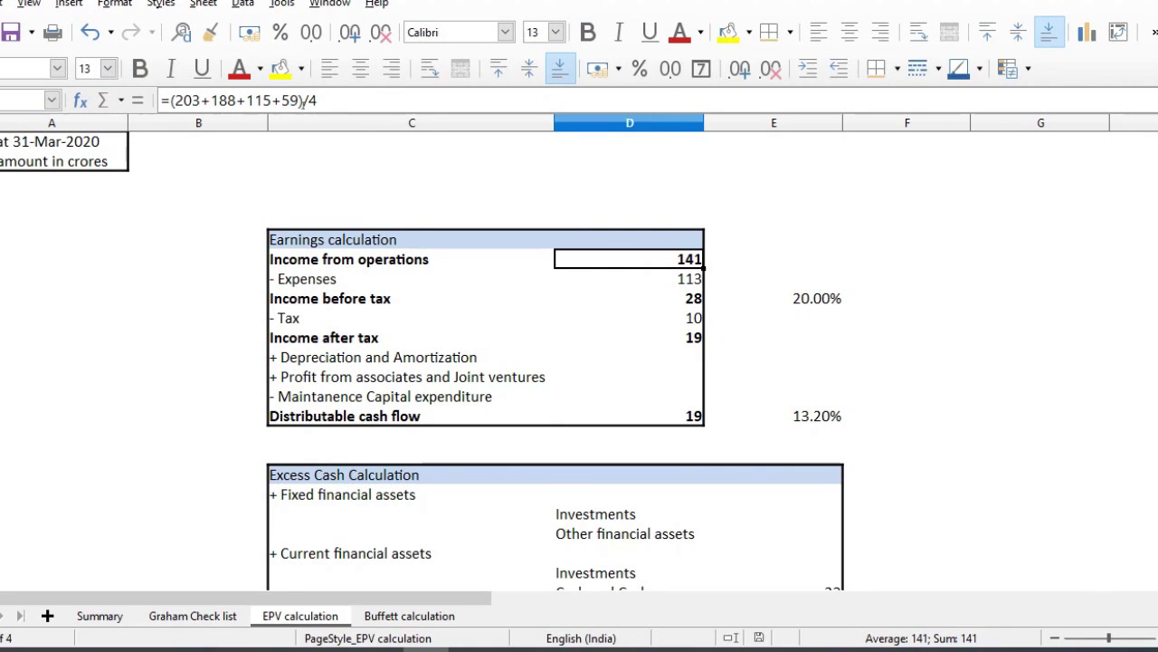
Check the income before tax and its percentage of operating income in the Earnings calculation table.
{"action": "key", "text": "Down"}
{"action": "key", "text": "Down"}
{"action": "key", "text": "Right"}
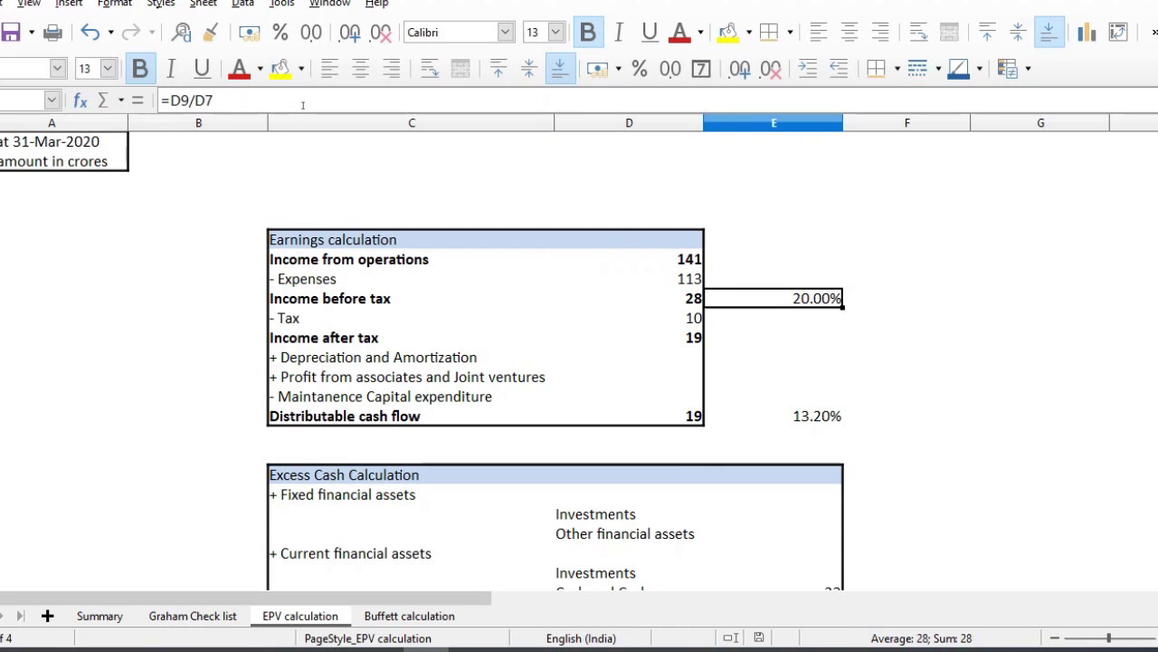
{"action": "key", "text": "Left"}
{"action": "key", "text": "shift+Left"}
{"action": "key", "text": "shift+Right"}
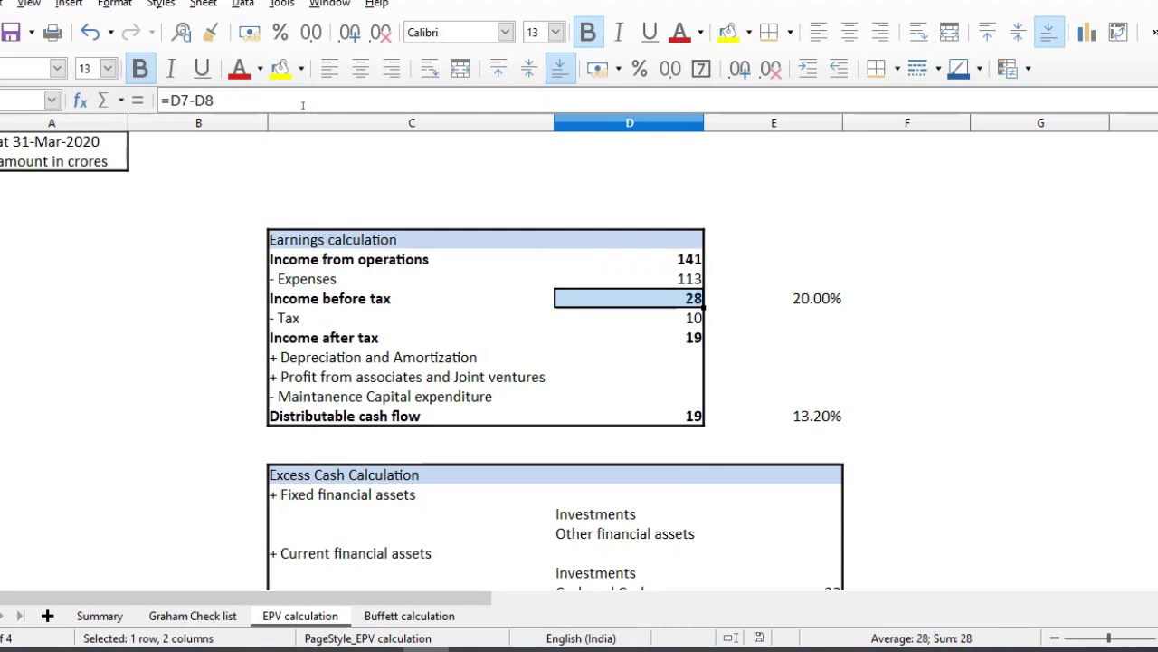
{"action": "key", "text": "shift+Right"}
{"action": "key", "text": "shift+Left"}
{"action": "key", "text": "shift+Left"}
Check the distributable cash flow and its percentage of operating income in the Earnings calculation table.
{"action": "key", "text": "Down"}
{"action": "key", "text": "Down"}
{"action": "key", "text": "Down"}
{"action": "key", "text": "Down"}
{"action": "key", "text": "Down"}
{"action": "key", "text": "Down"}
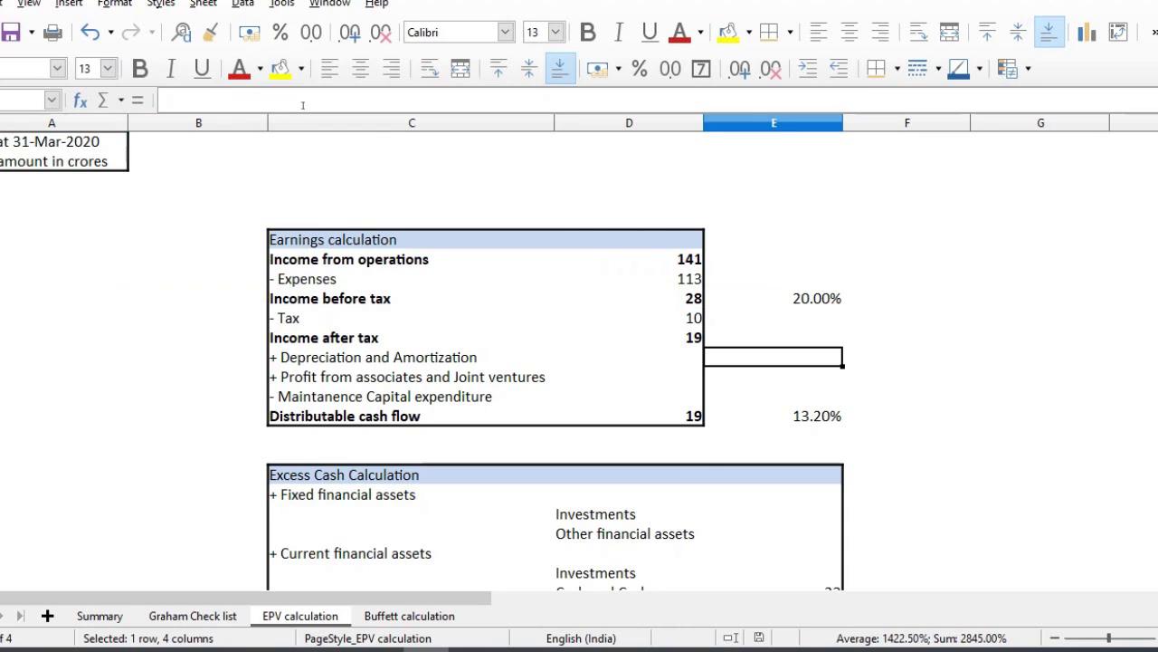
{"action": "key", "text": "shift+Left"}
{"action": "key", "text": "shift+Left"}
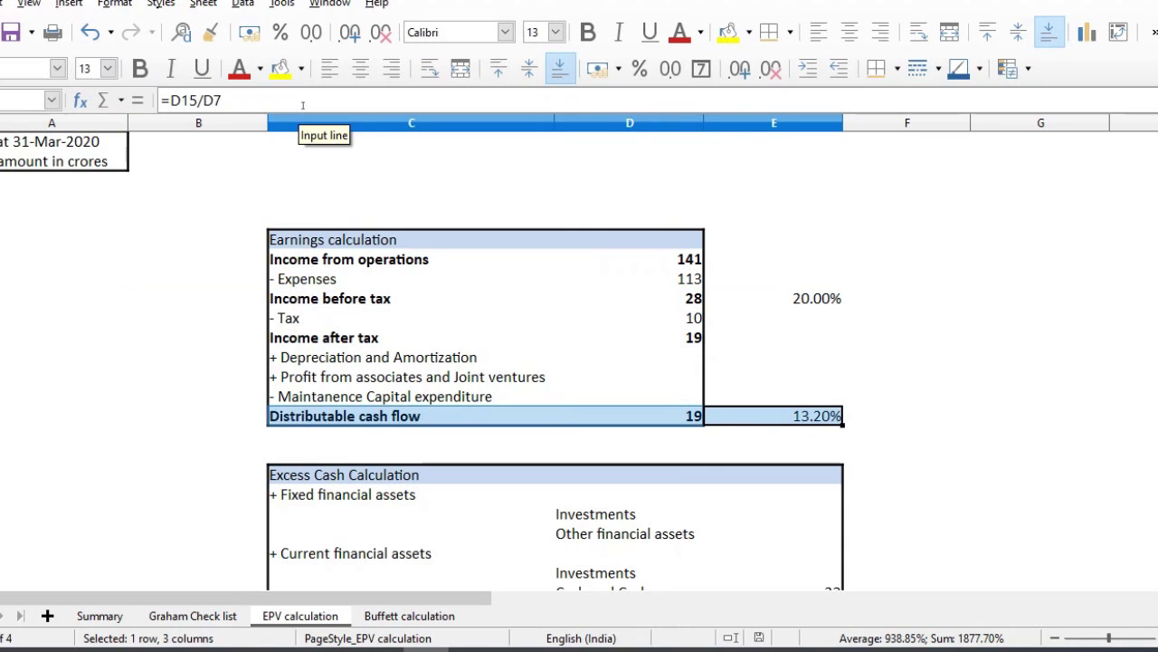
Review the cash, bank balance and other financial assets listed in the Excess Cash Calculation table.
{"action": "key", "text": "Down"}
{"action": "key", "text": "Down"}
{"action": "key", "text": "Down"}
{"action": "key", "text": "Down"}
{"action": "key", "text": "Down"}
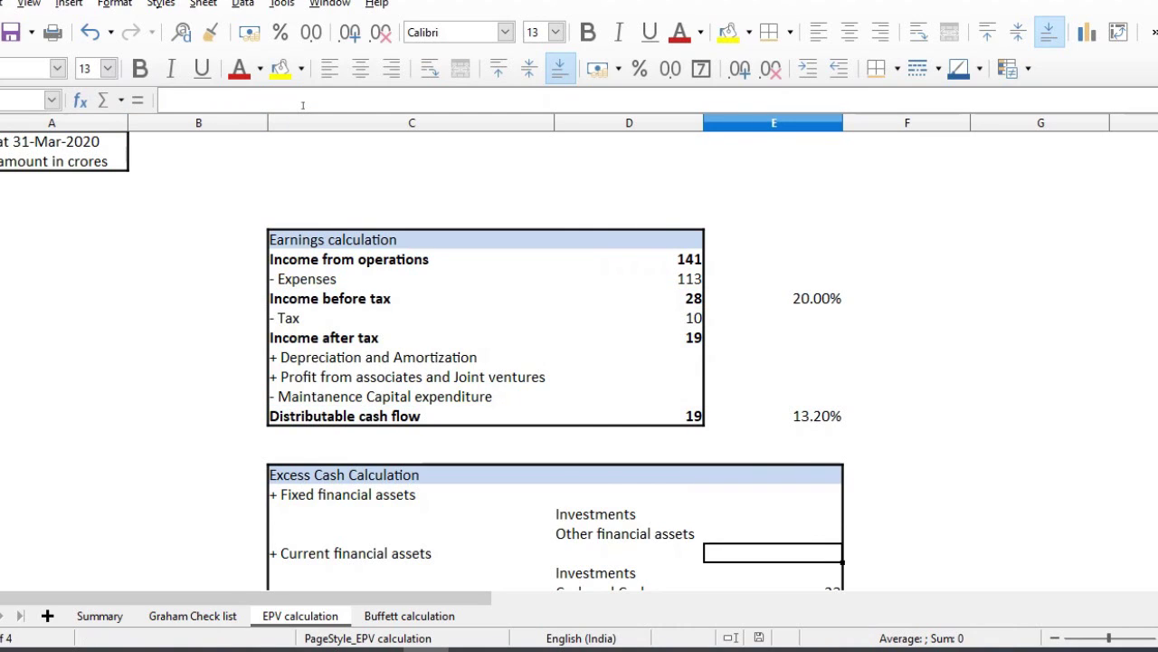
{"action": "key", "text": "Down"}
{"action": "key", "text": "Down"}
{"action": "key", "text": "shift+Down"}
{"action": "key", "text": "shift+Down"}
{"action": "key", "text": "shift+Down"}
{"action": "key", "text": "shift+Up"}
{"action": "key", "text": "shift+Up"}
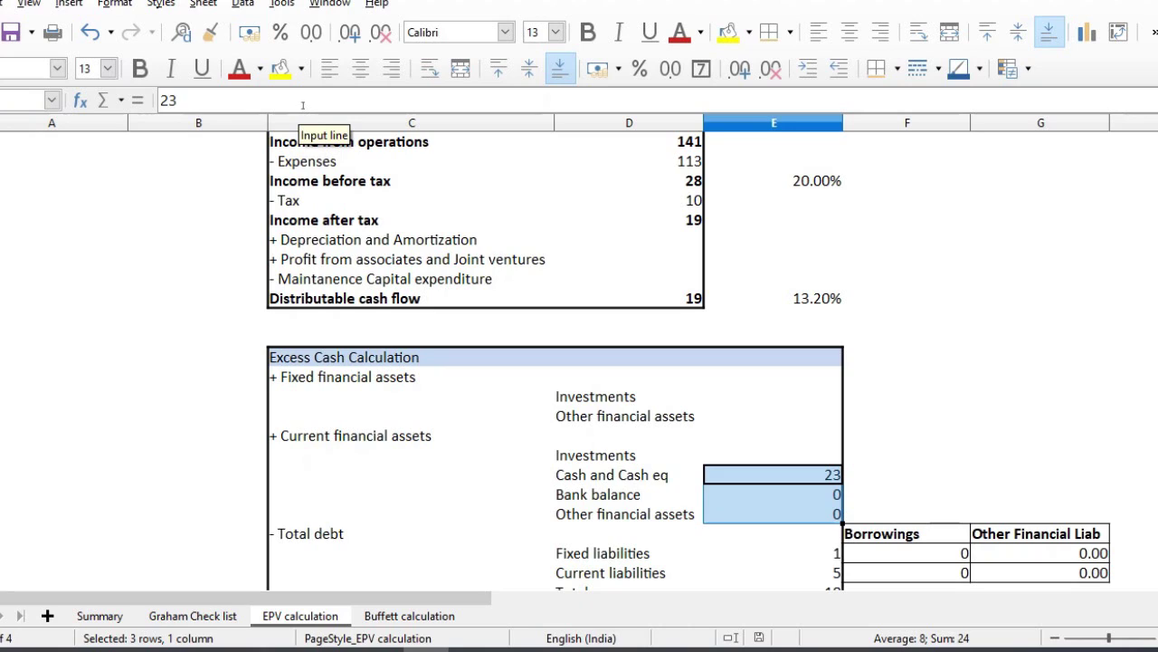
Review the fixed and current liabilities under total debt, including their borrowings and other financial liabilities.
{"action": "key", "text": "Down"}
{"action": "key", "text": "Down"}
{"action": "key", "text": "Down"}
{"action": "key", "text": "Down"}
{"action": "key", "text": "Down"}
{"action": "key", "text": "Down"}
{"action": "key", "text": "Up"}
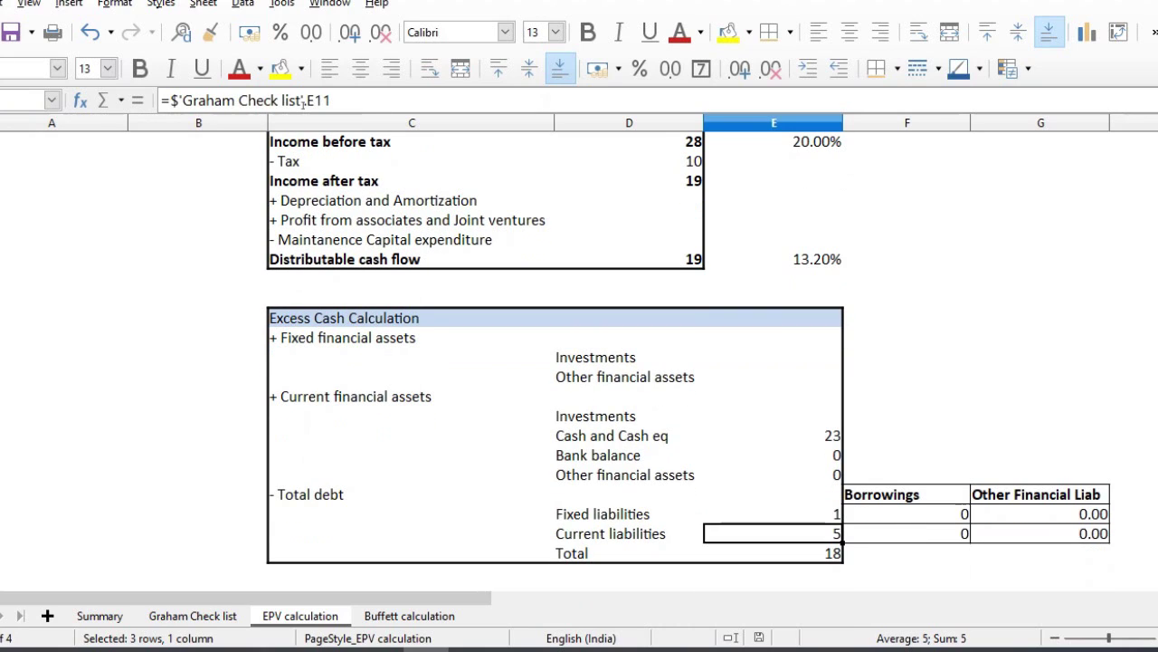
{"action": "key", "text": "shift+Up"}
{"action": "key", "text": "shift+Down"}
{"action": "key", "text": "Up"}
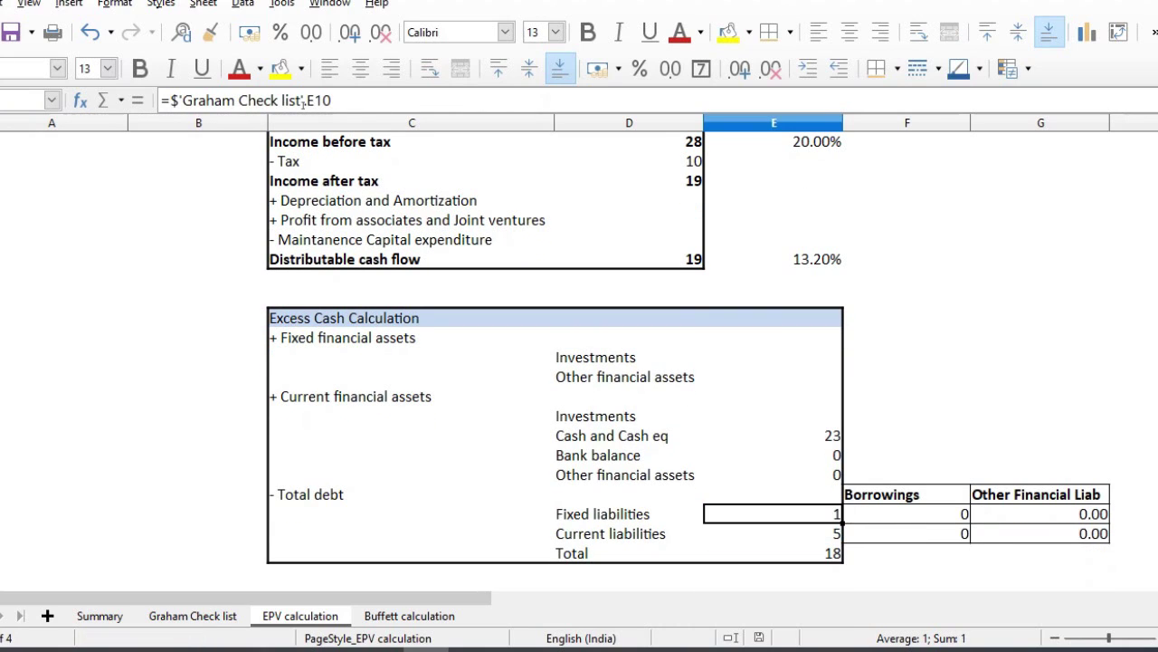
{"action": "key", "text": "Right"}
{"action": "key", "text": "Left"}
{"action": "key", "text": "Right"}
{"action": "key", "text": "shift+Down"}
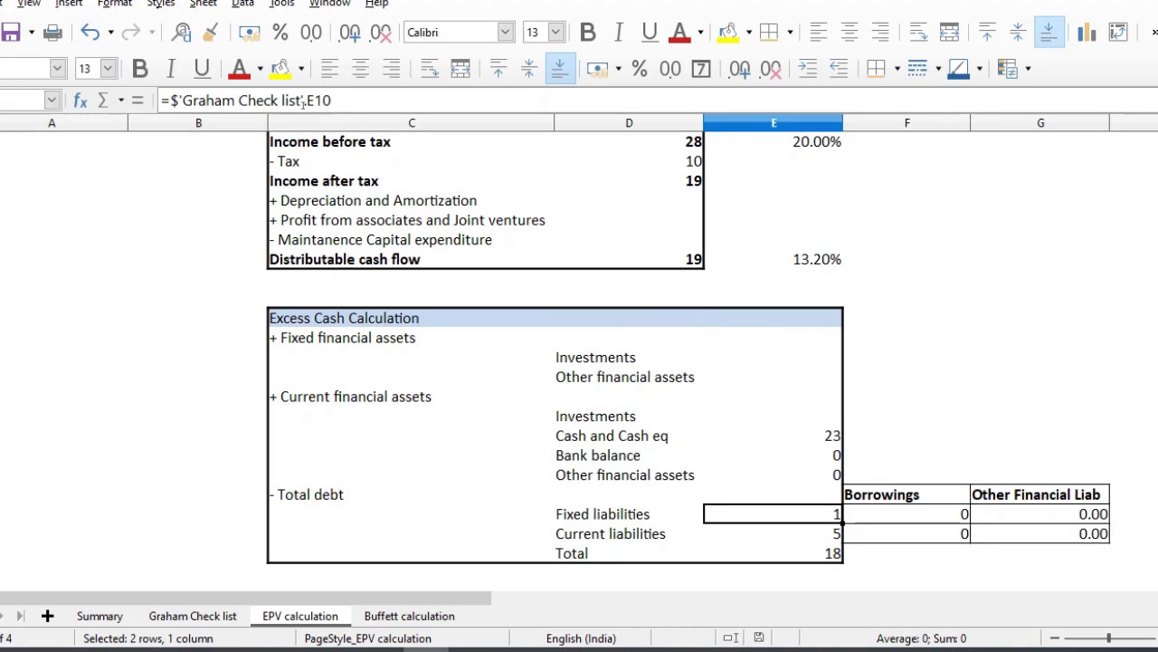
{"action": "key", "text": "Left"}
Examine the per share value and margin of safety for the 7.50% rate in the investment table.
{"action": "key", "text": "Down"}
{"action": "key", "text": "Down"}
{"action": "key", "text": "Down"}
{"action": "key", "text": "Down"}
{"action": "key", "text": "Down"}
{"action": "key", "text": "Down"}
{"action": "key", "text": "Down"}
{"action": "key", "text": "Down"}
{"action": "key", "text": "Down"}
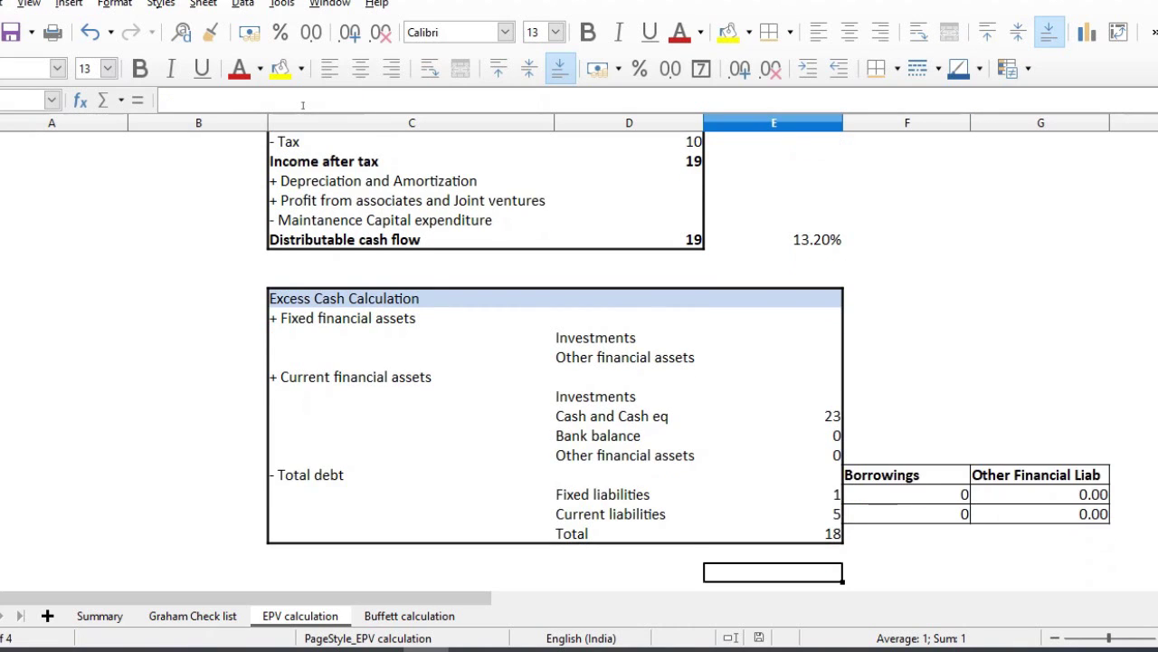
{"action": "key", "text": "Down"}
{"action": "key", "text": "Down"}
{"action": "key", "text": "Down"}
{"action": "key", "text": "Down"}
{"action": "key", "text": "Up"}
{"action": "key", "text": "Up"}
{"action": "key", "text": "Up"}
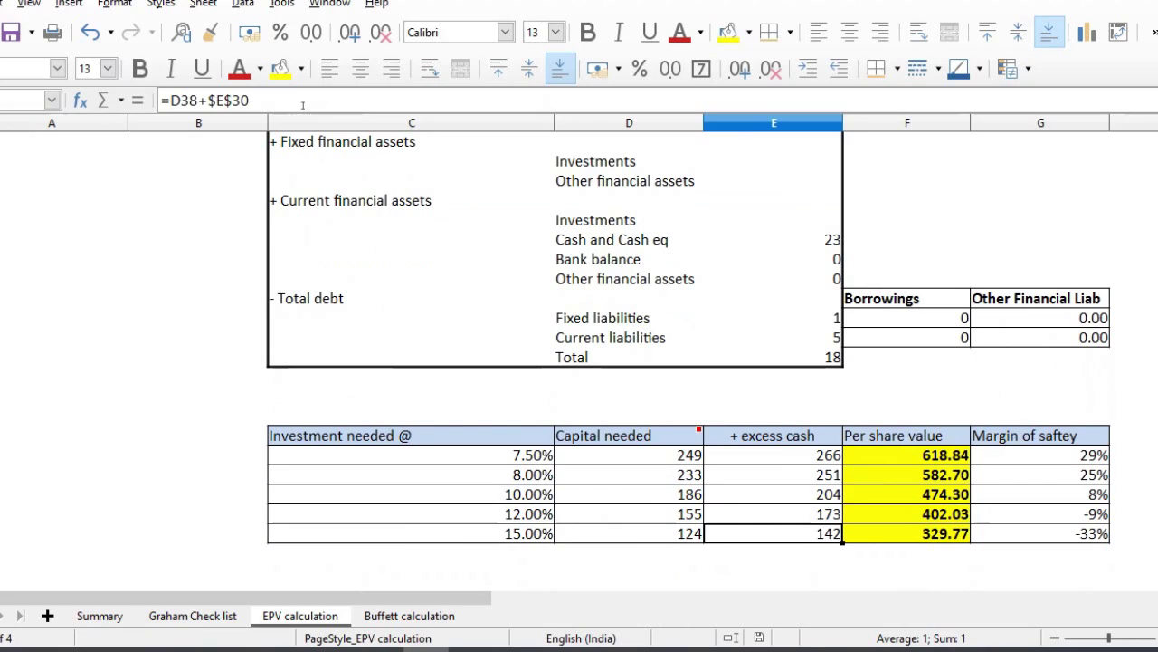
{"action": "key", "text": "Up"}
{"action": "key", "text": "Up"}
{"action": "key", "text": "Right"}
{"action": "key", "text": "Up"}
{"action": "key", "text": "Right"}
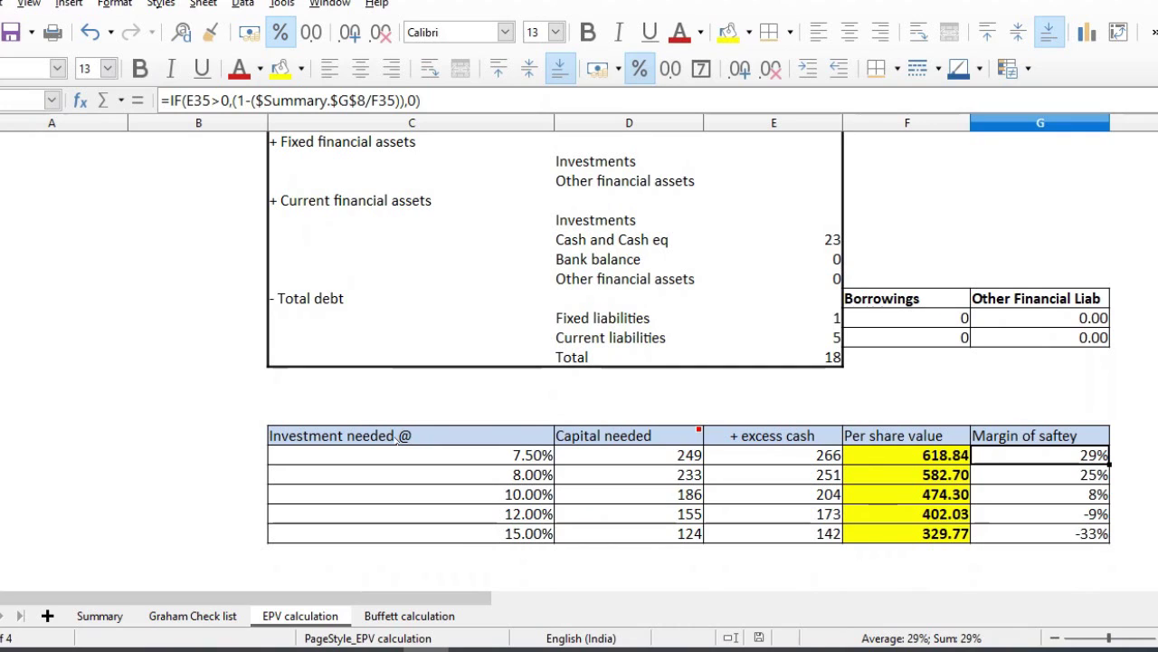
Open the Buffett calculation sheet and review the 4 year averages, borrowings deduction and free cash flow with its percentage.
{"action": "left_click", "coordinate": [405, 615]}
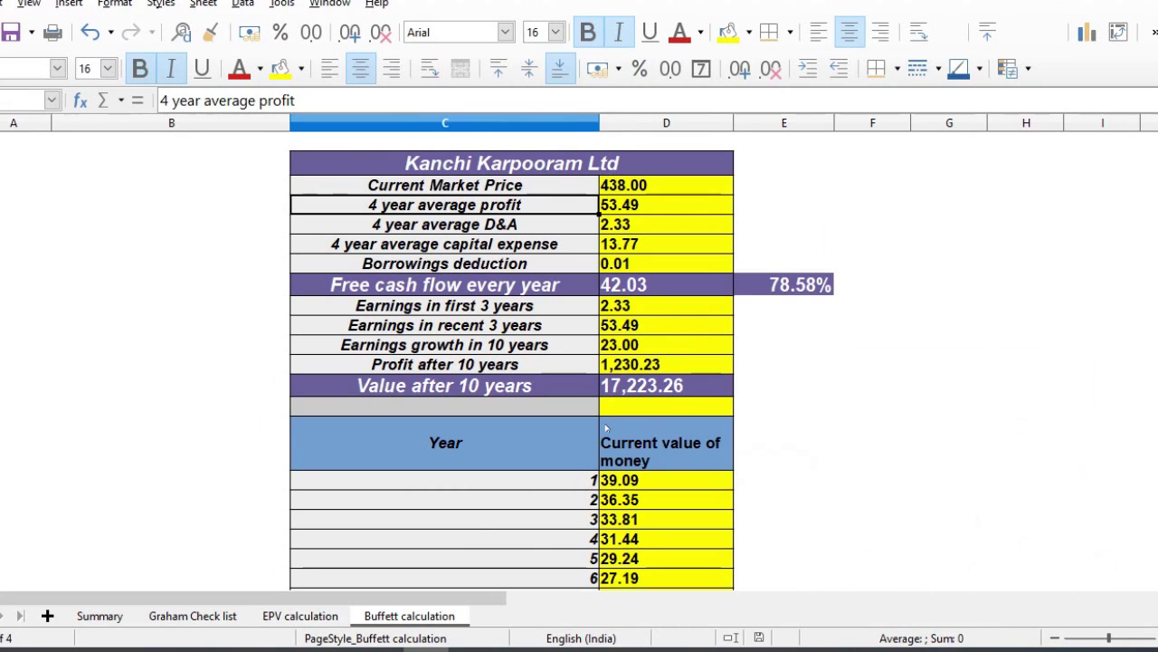
{"action": "key", "text": "Right"}
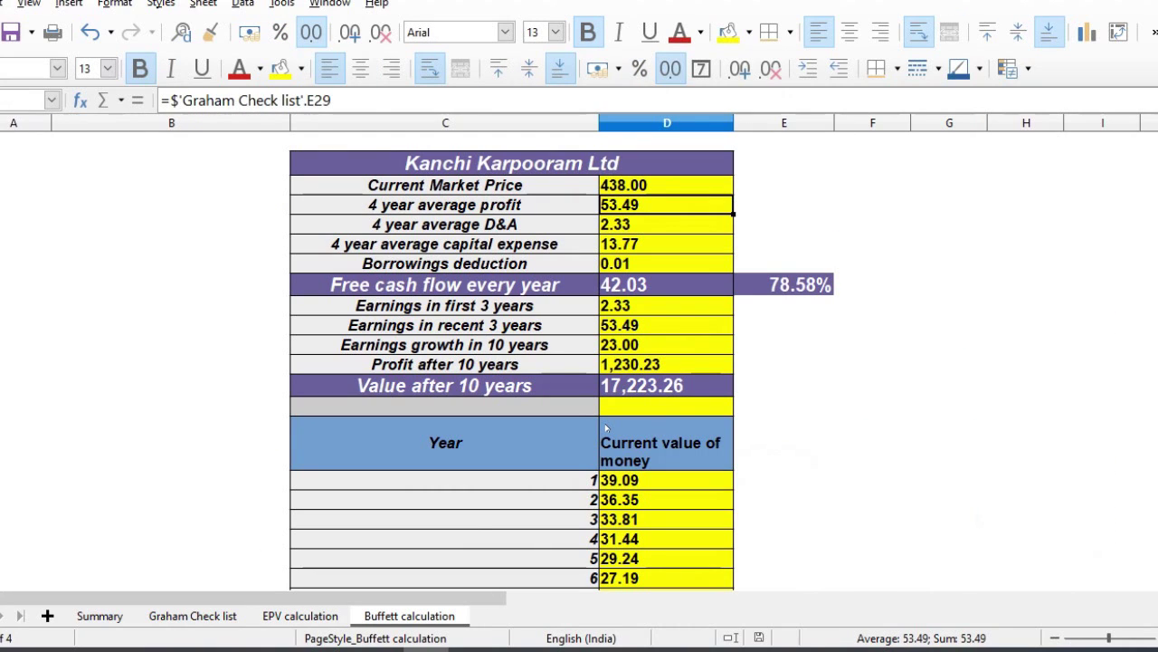
{"action": "key", "text": "Down"}
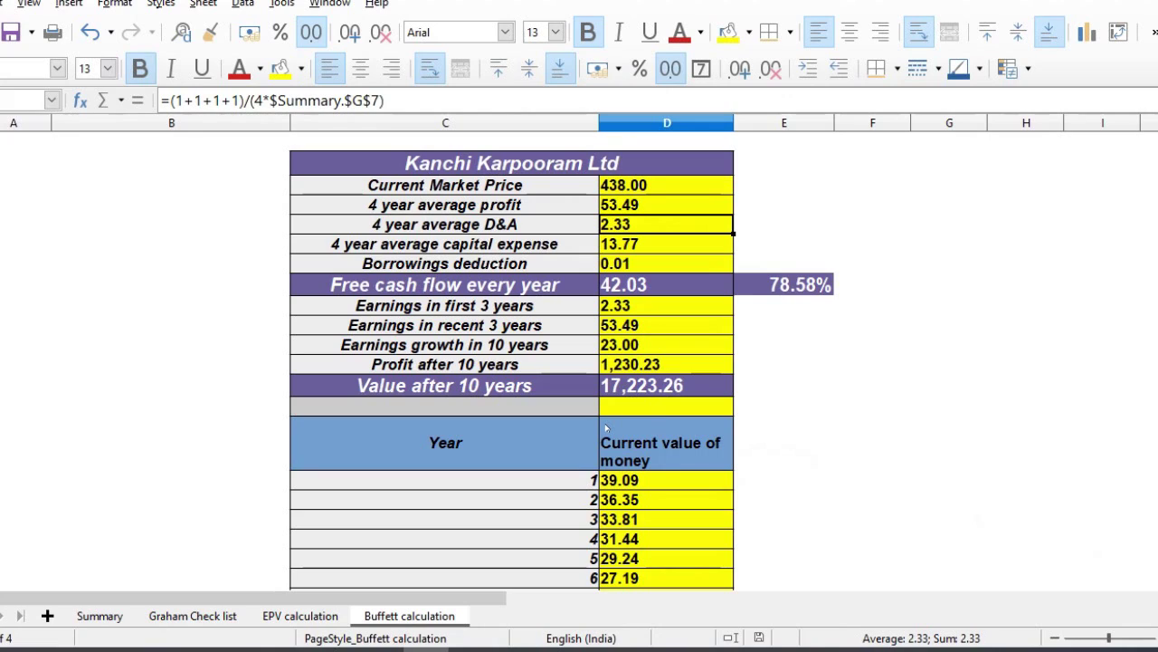
{"action": "key", "text": "Down"}
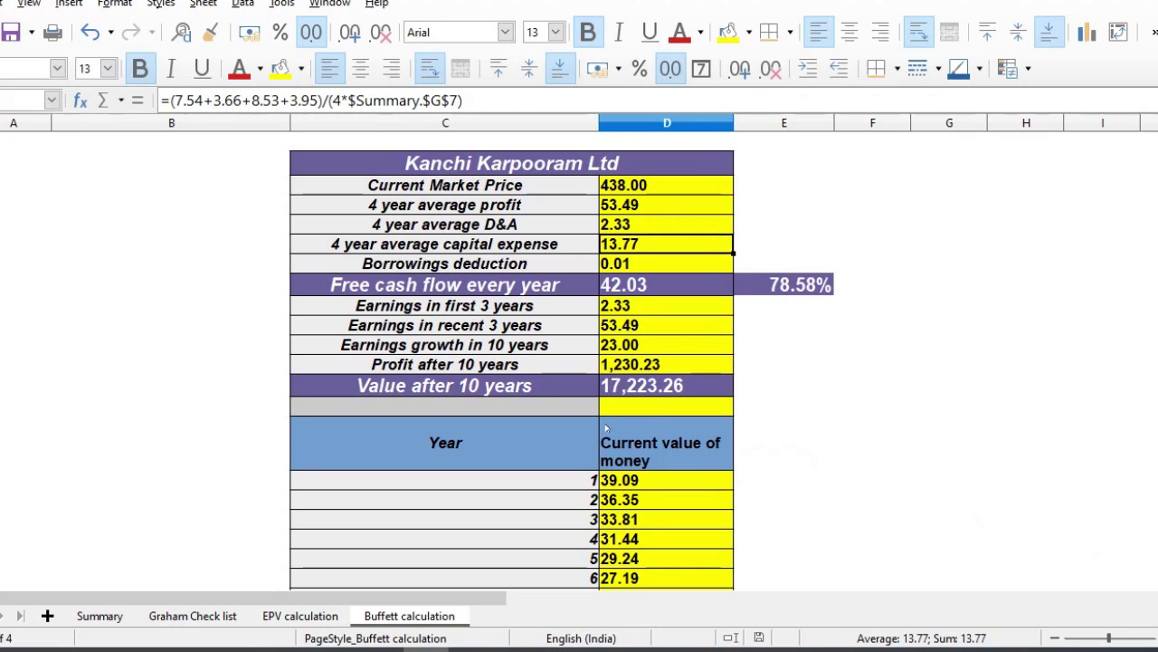
{"action": "key", "text": "Down"}
{"action": "key", "text": "Down"}
{"action": "key", "text": "Down"}
{"action": "key", "text": "Up"}
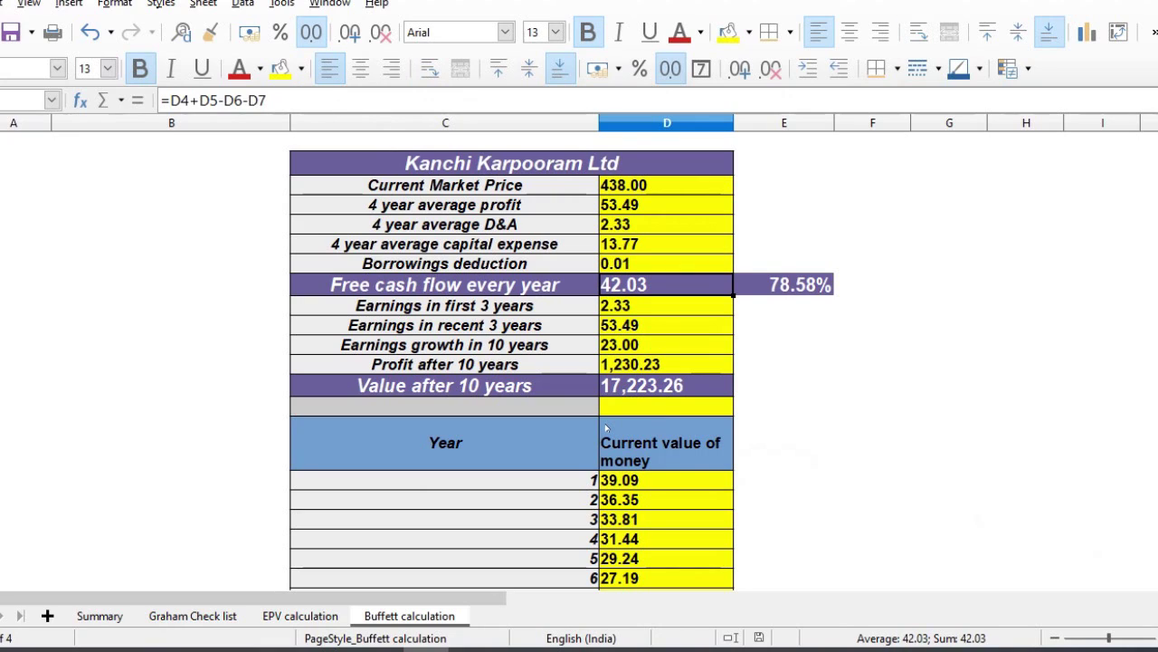
{"action": "key", "text": "Right"}
{"action": "key", "text": "Left"}
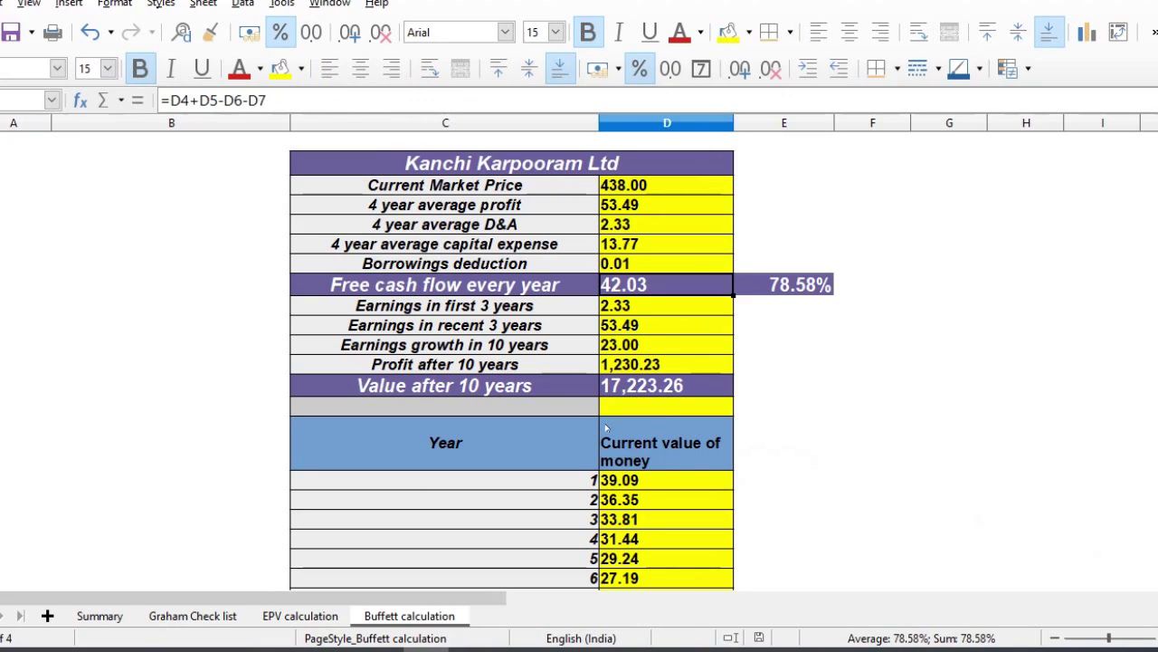
Recheck the average profit, D&A, capital expense and borrowings deduction that make up the yearly free cash flow.
{"action": "key", "text": "Up"}
{"action": "key", "text": "Up"}
{"action": "key", "text": "Up"}
{"action": "key", "text": "Up"}
{"action": "key", "text": "Down"}
{"action": "key", "text": "Down"}
{"action": "key", "text": "Down"}
{"action": "key", "text": "Down"}
Examine the earnings in the first and recent 3 years, the 10-year earnings growth and the profit after 10 years.
{"action": "key", "text": "Down"}
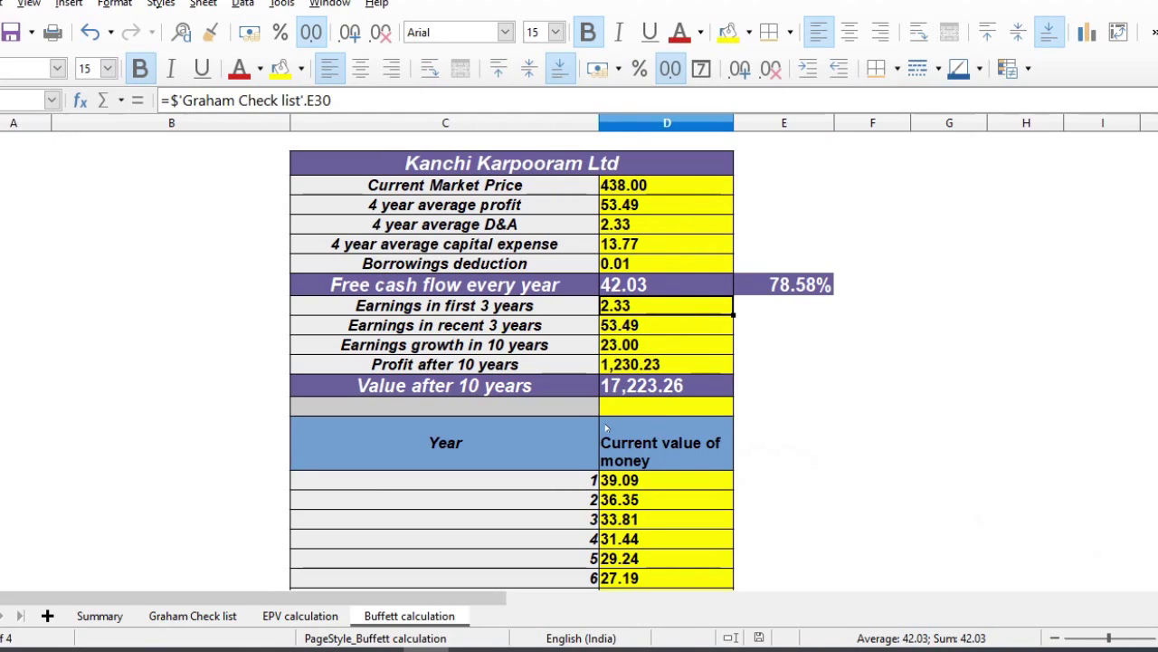
{"action": "key", "text": "Down"}
{"action": "key", "text": "Down"}
{"action": "key", "text": "Down"}
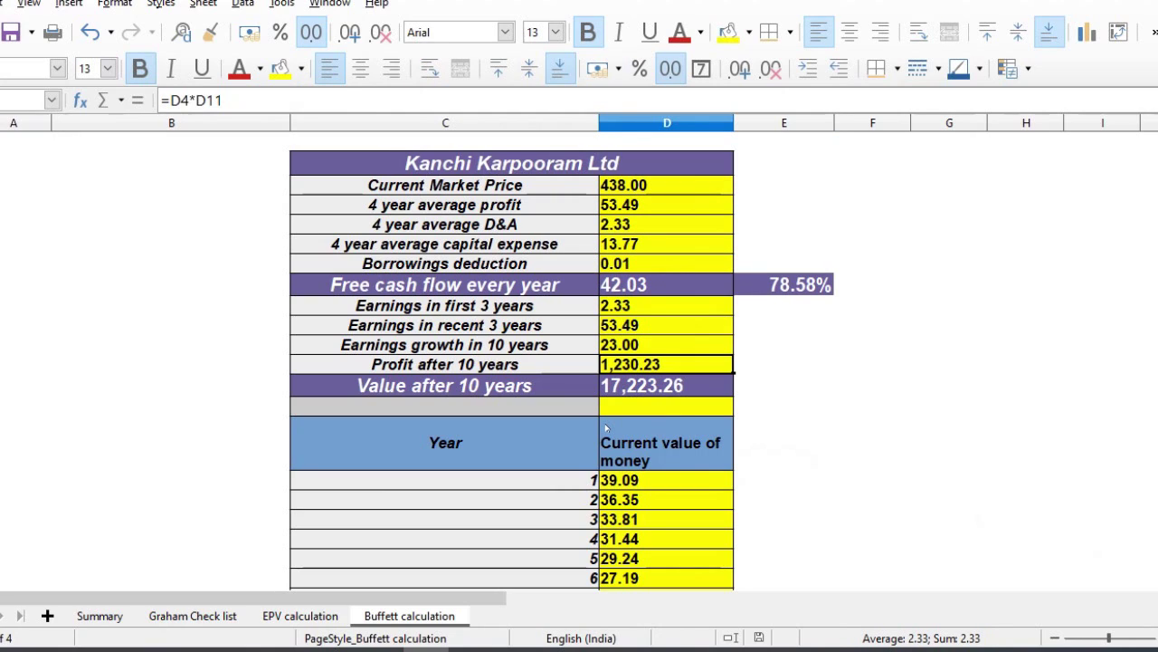
{"action": "key", "text": "Up"}
{"action": "key", "text": "Down"}
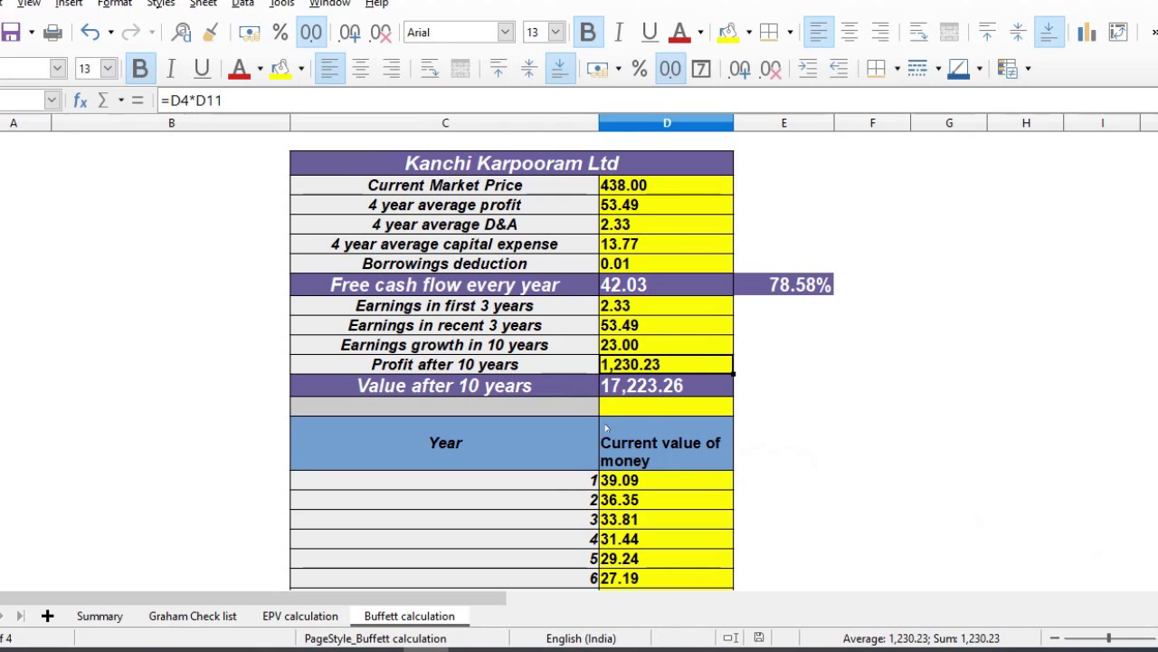
Review the value after 10 years and the discounted yearly values down to the current value and price discount.
{"action": "key", "text": "Down"}
{"action": "key", "text": "Down"}
{"action": "key", "text": "Down"}
{"action": "key", "text": "Down"}
{"action": "key", "text": "Down"}
{"action": "key", "text": "Down"}
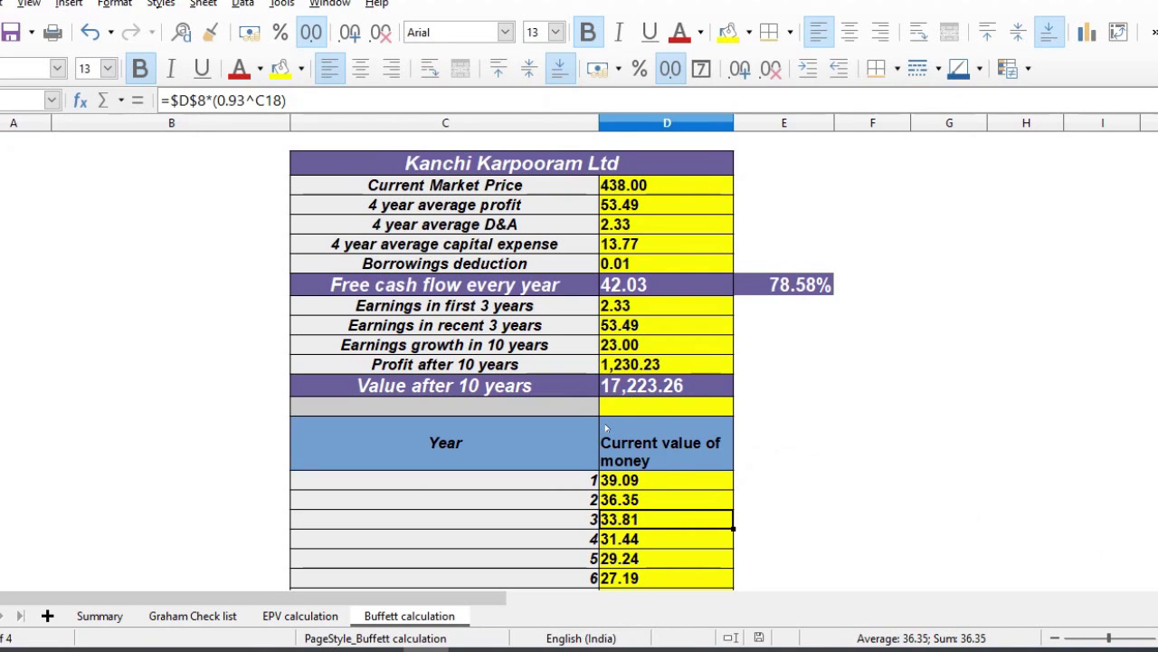
{"action": "key", "text": "Down"}
{"action": "key", "text": "Down"}
{"action": "key", "text": "Down"}
{"action": "key", "text": "Down"}
{"action": "key", "text": "Down"}
{"action": "key", "text": "Down"}
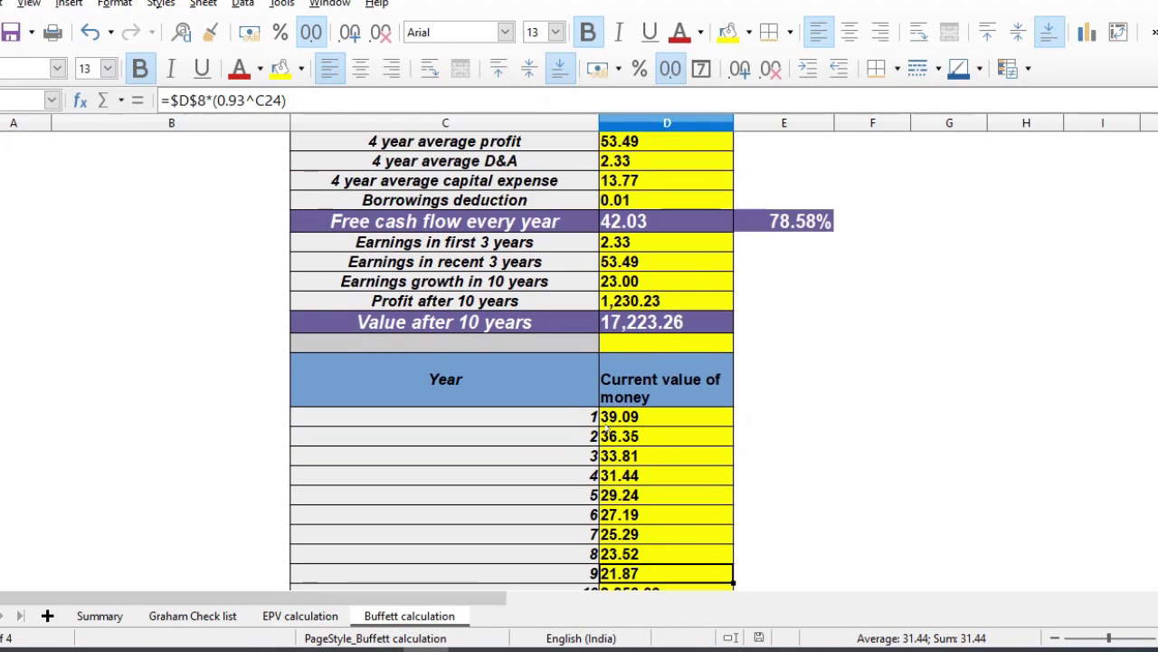
{"action": "key", "text": "Down"}
{"action": "key", "text": "Down"}
{"action": "key", "text": "Down"}
{"action": "key", "text": "Down"}
{"action": "key", "text": "Up"}
{"action": "key", "text": "Up"}
{"action": "key", "text": "Up"}
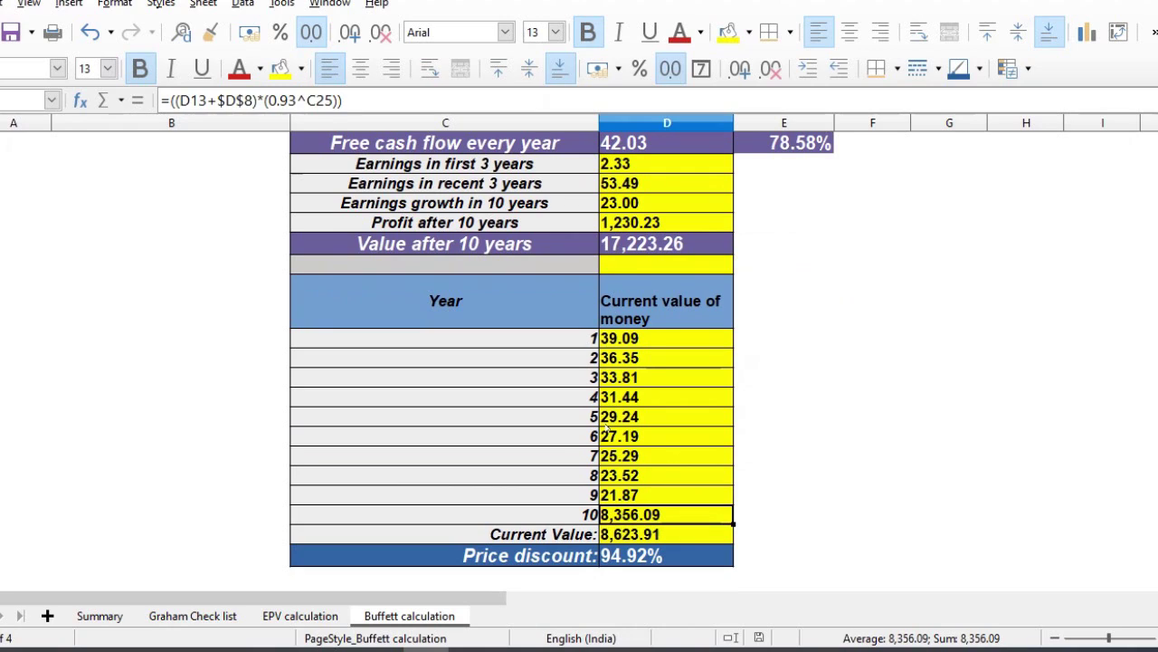
Set the earnings growth in 10 years to 2 in the Buffett calculation.
{"action": "key", "text": "Up"}
{"action": "key", "text": "Up"}
{"action": "key", "text": "Up"}
{"action": "key", "text": "Up"}
{"action": "key", "text": "Up"}
{"action": "key", "text": "Up"}
{"action": "key", "text": "Up"}
{"action": "key", "text": "Up"}
{"action": "key", "text": "Up"}
{"action": "key", "text": "Up"}
{"action": "key", "text": "Up"}
{"action": "key", "text": "Up"}
{"action": "key", "text": "Up"}
{"action": "key", "text": "Up"}
{"action": "key", "text": "Up"}
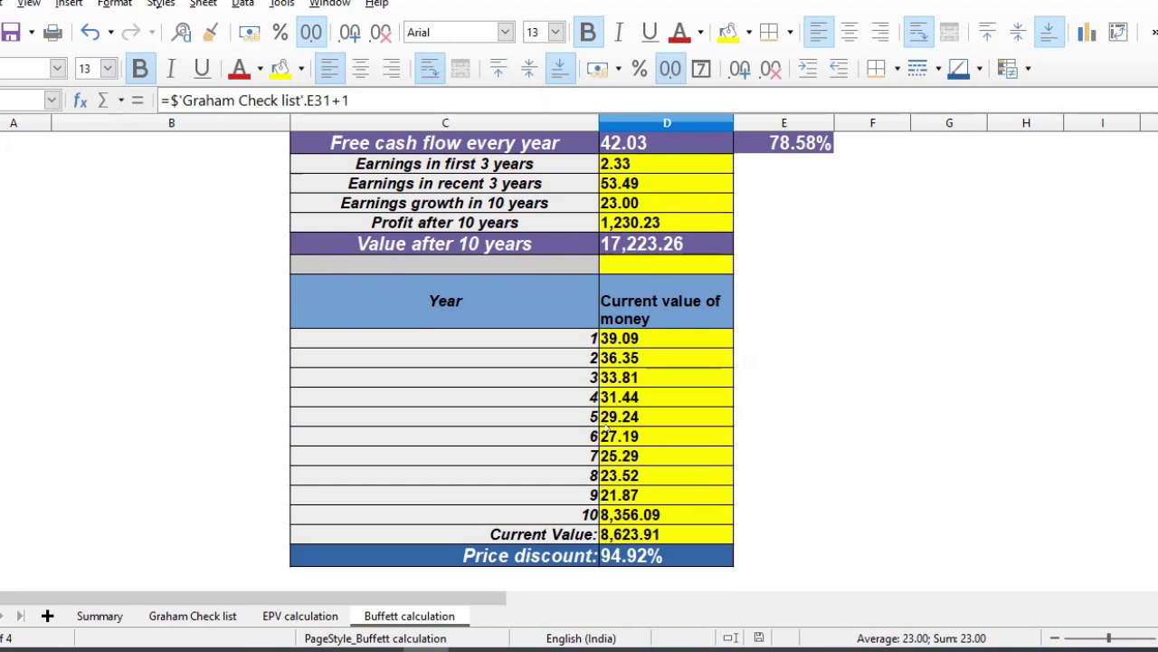
{"action": "type", "text": "2"}
{"action": "key", "text": "Return"}
{"action": "key", "text": "Up"}
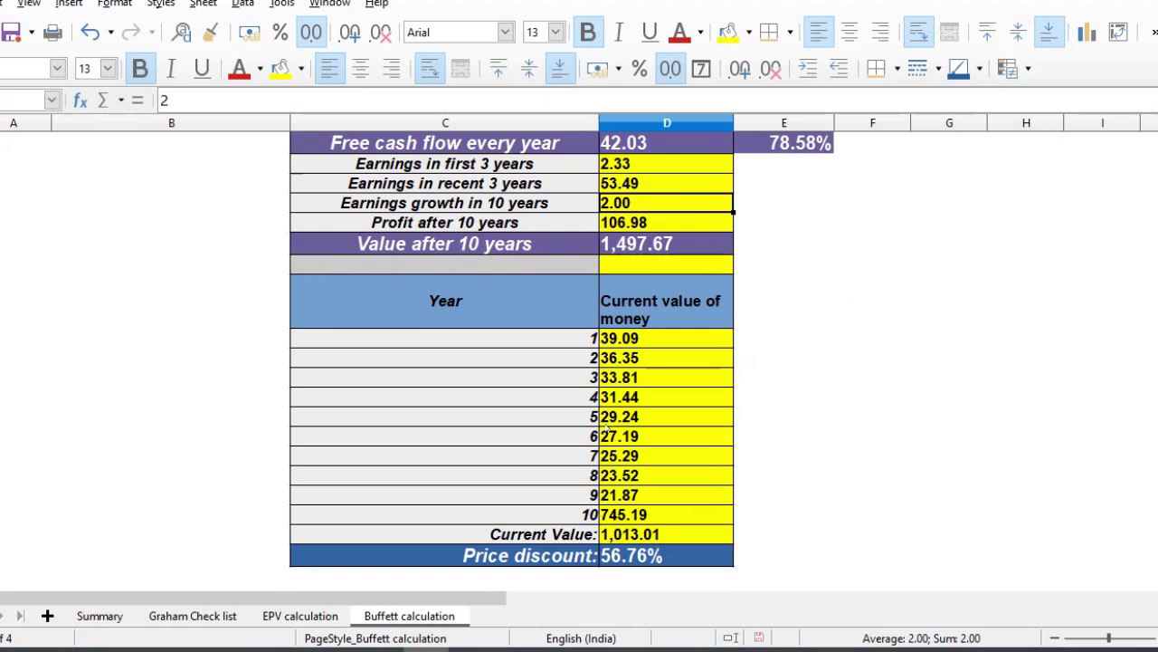
Set the earnings growth in 10 years to 1 and check the value after 10 years.
{"action": "type", "text": "1"}
{"action": "key", "text": "Return"}
{"action": "key", "text": "Down"}
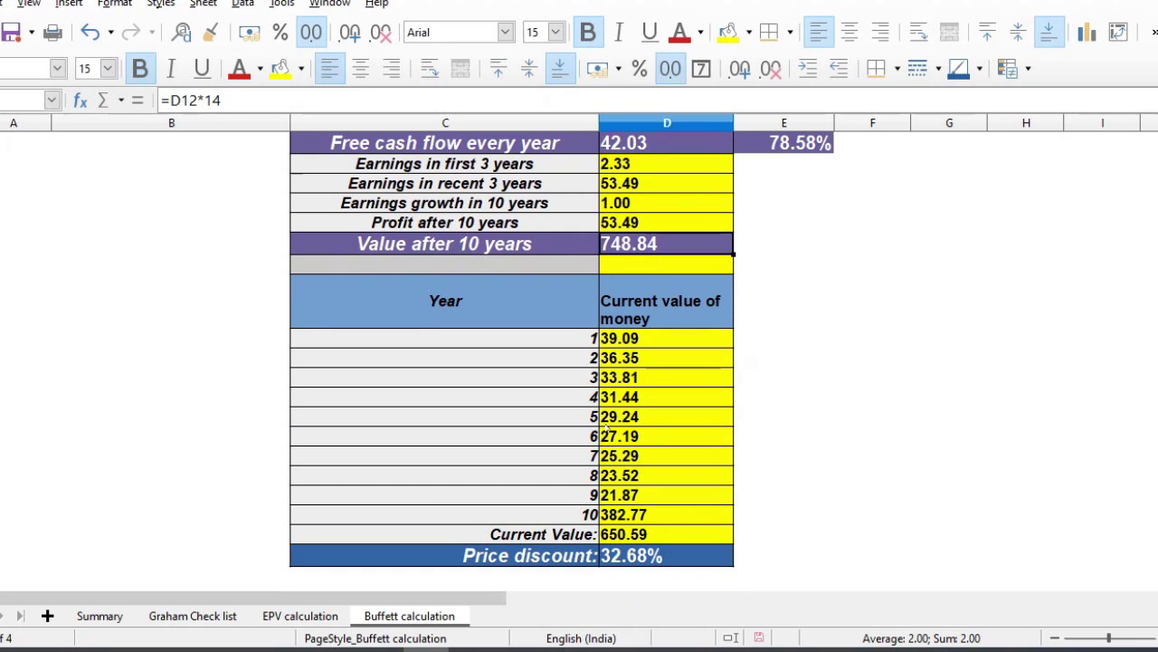
Go through the current value of money for years 1 to 10 under the reduced earnings growth.
{"action": "key", "text": "Down"}
{"action": "key", "text": "Down"}
{"action": "key", "text": "Down"}
{"action": "key", "text": "Down"}
{"action": "key", "text": "Down"}
{"action": "key", "text": "Down"}
{"action": "key", "text": "Down"}
{"action": "key", "text": "Down"}
{"action": "key", "text": "Down"}
{"action": "key", "text": "Down"}
{"action": "key", "text": "Down"}
{"action": "key", "text": "Down"}
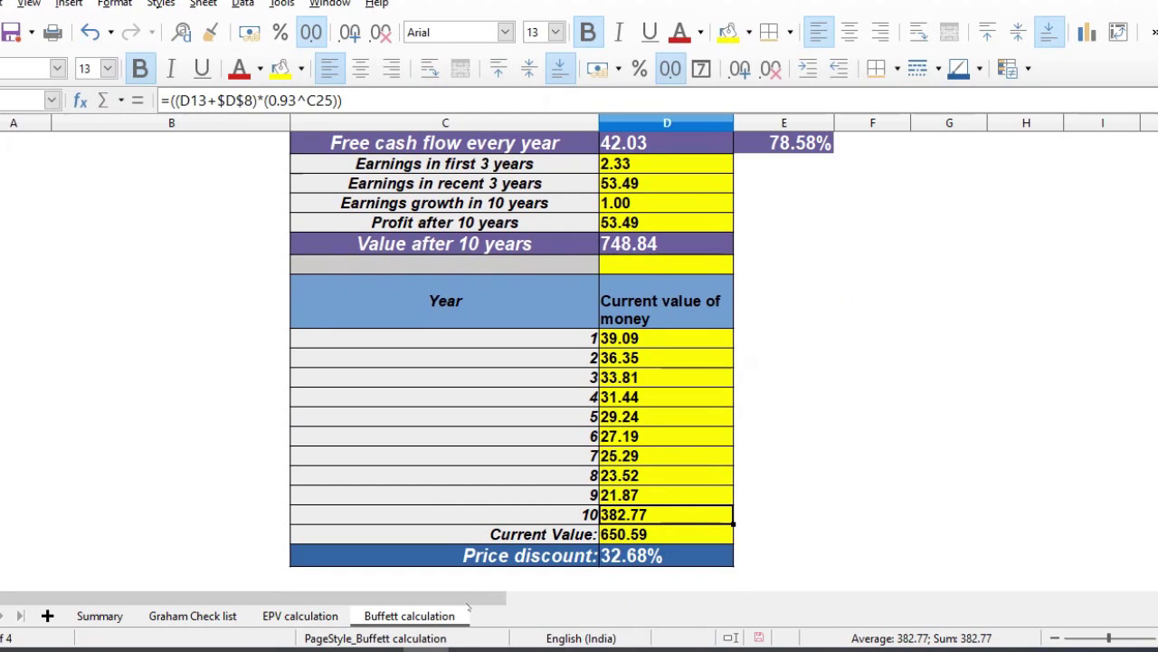
Compare the per share values in the EPV calculation with the current value in the Buffett calculation.
{"action": "left_click", "coordinate": [312, 618]}
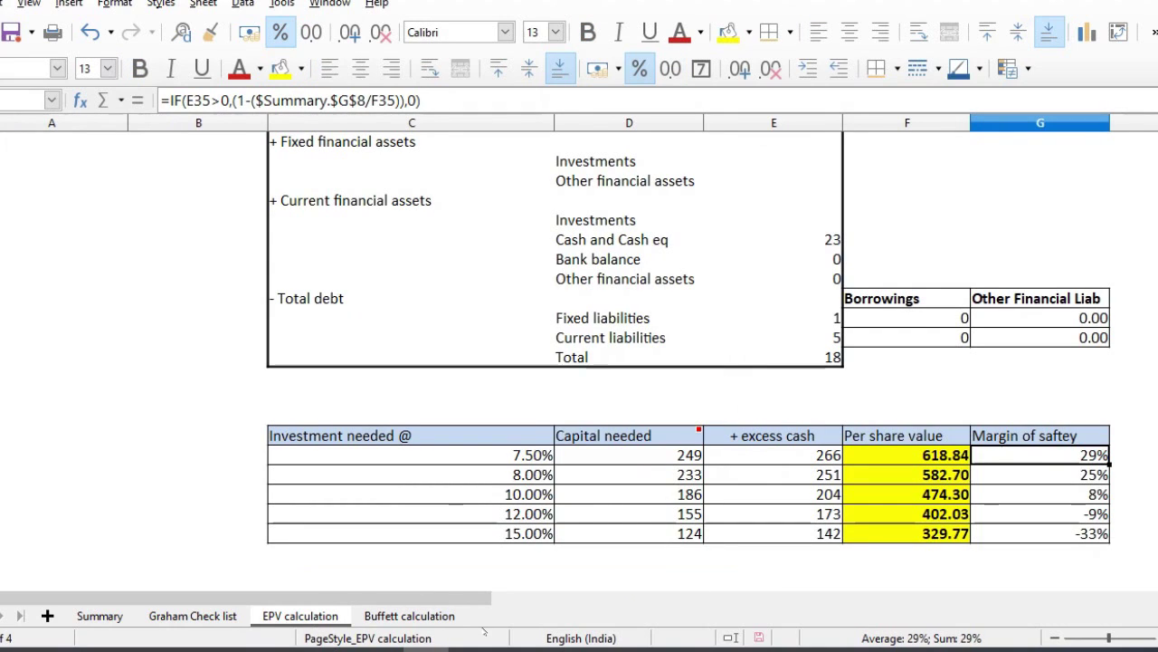
{"action": "left_click", "coordinate": [422, 623]}
{"action": "left_click", "coordinate": [698, 530]}
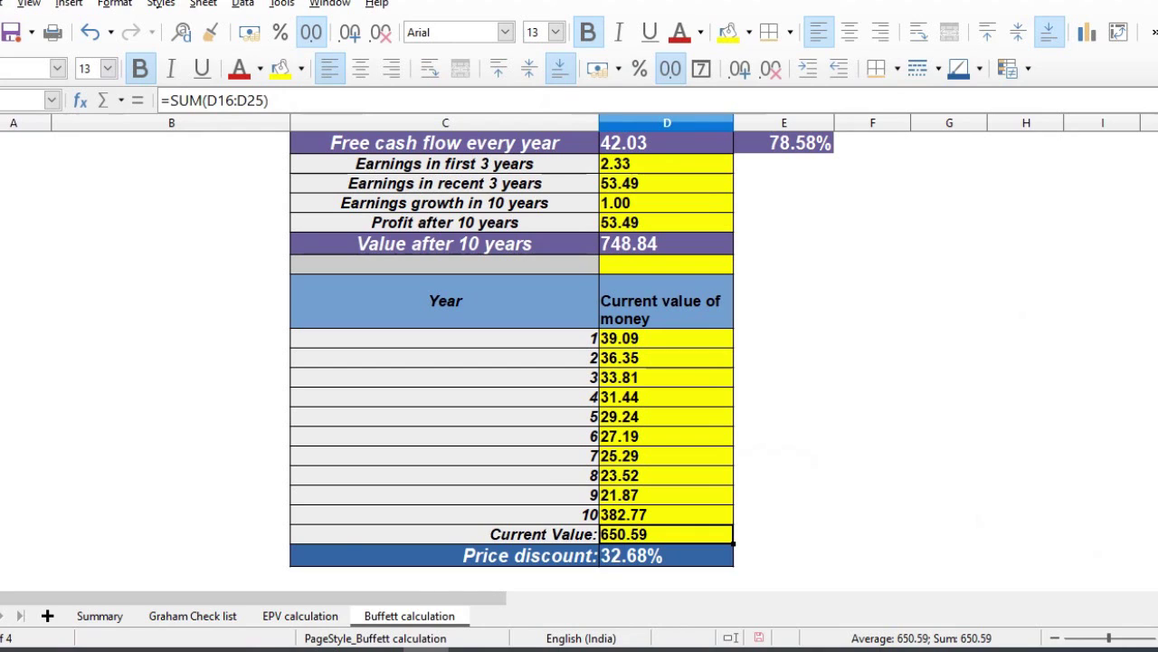
Switch to the Screener web page to view the company's share price chart.
{"action": "key", "text": "alt+Tab"}
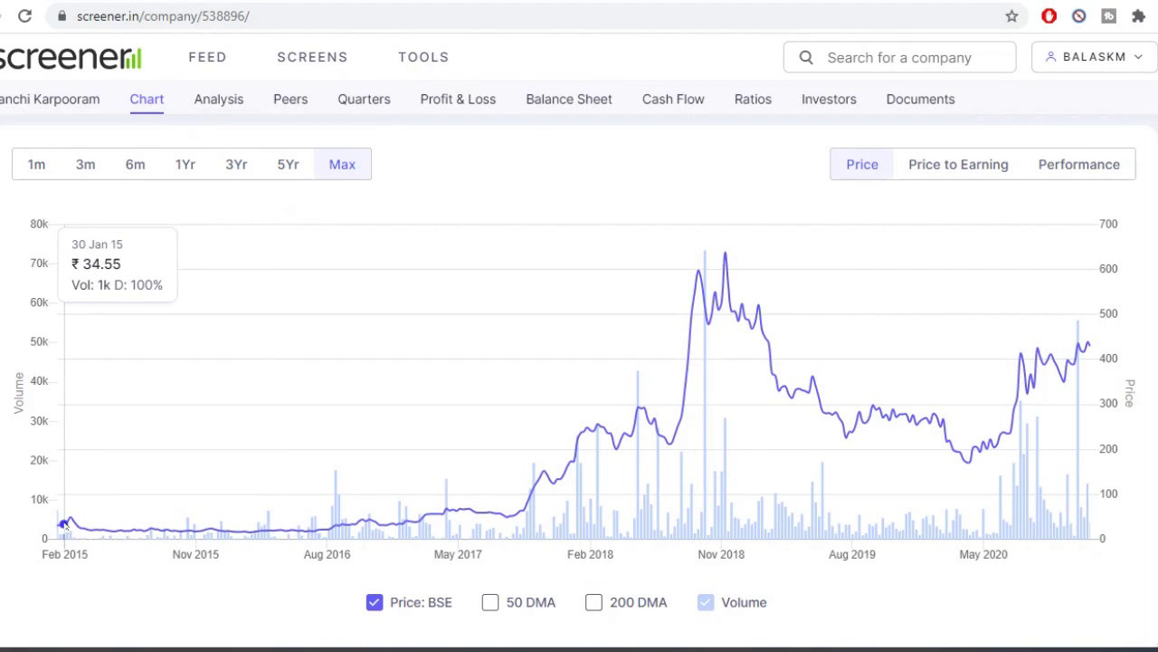